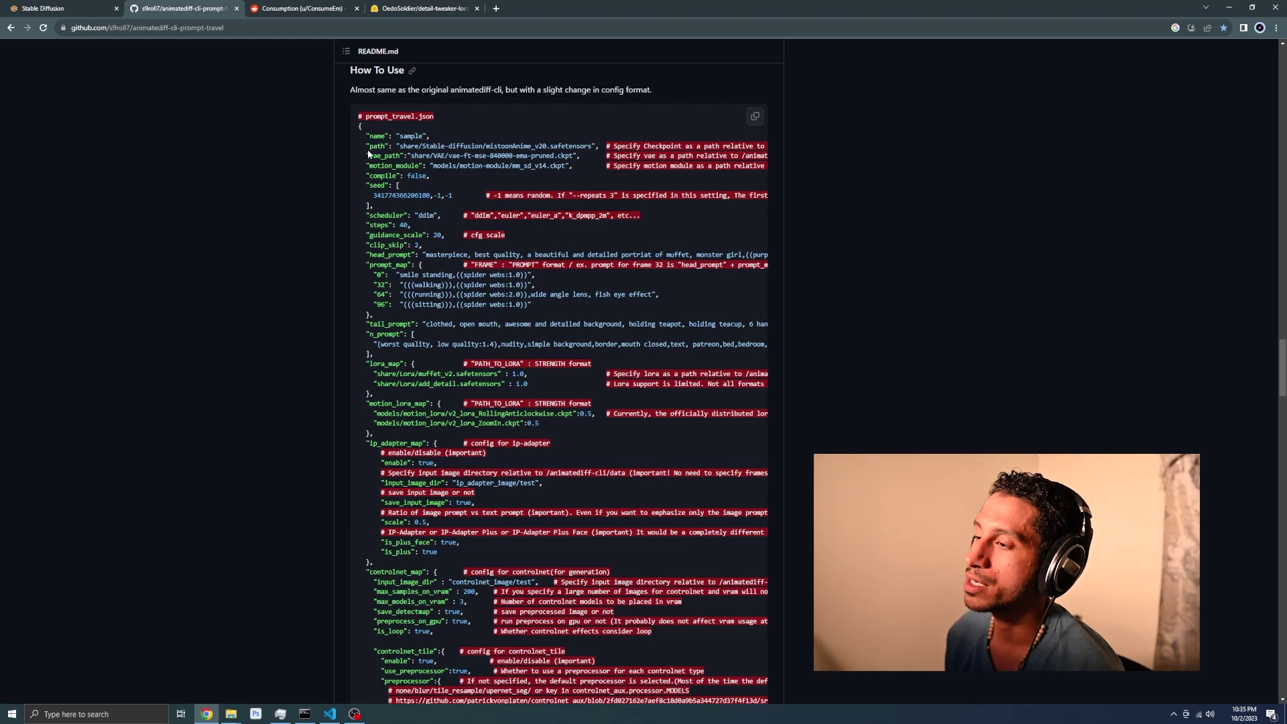
- Highlight the lora_map lines and the add_detail.safetensors path in the README config example
double_click(441, 384)
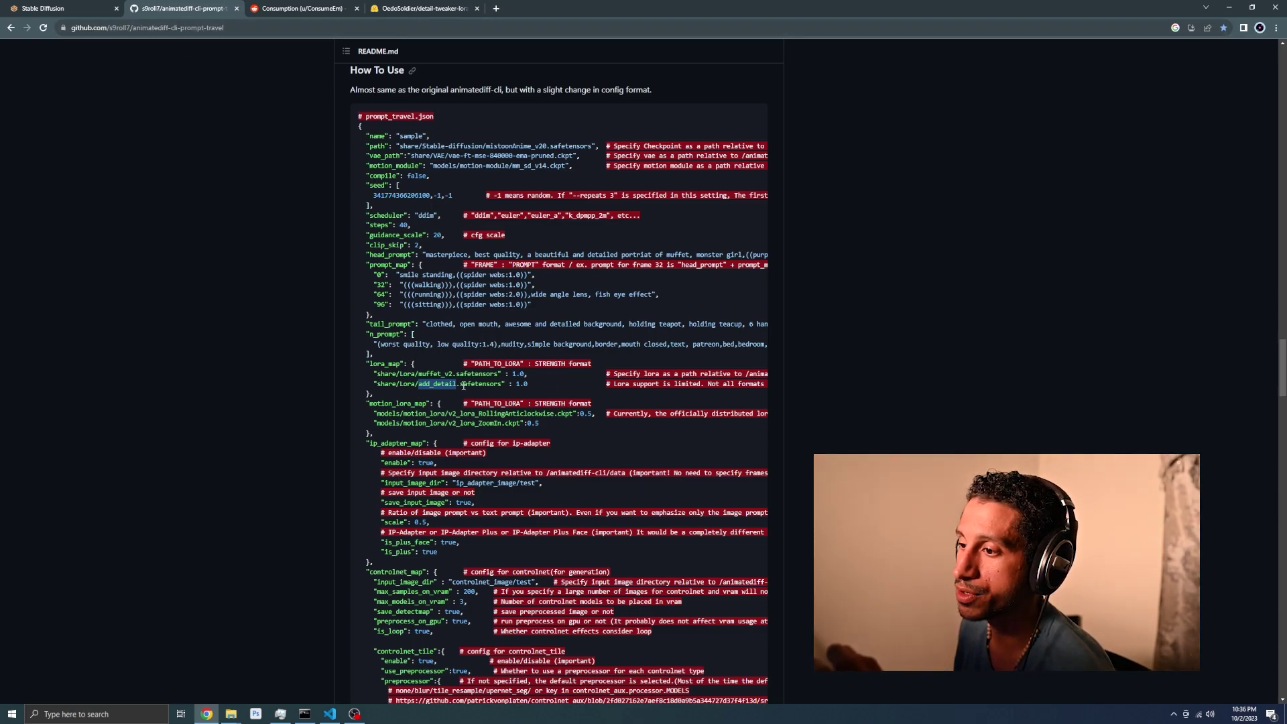
click(520, 382)
drag(393, 384, 381, 372)
click(385, 397)
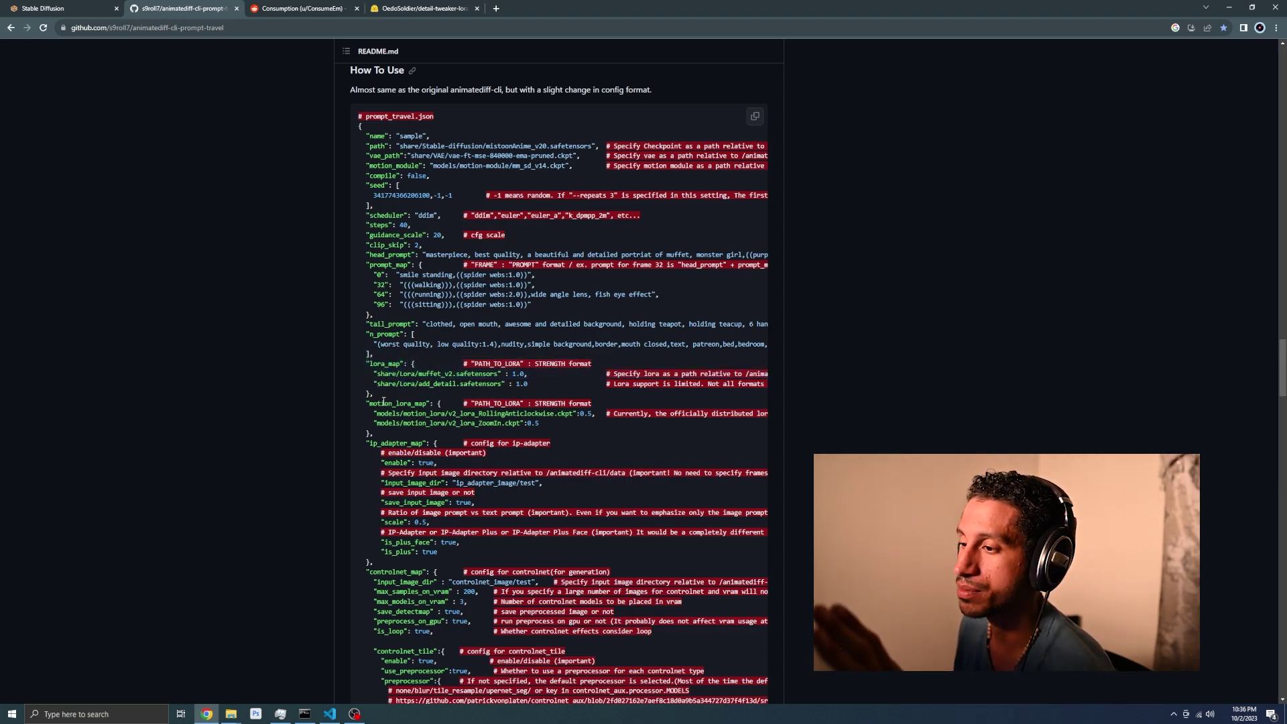
drag(385, 397, 375, 365)
click(418, 380)
drag(508, 384, 377, 380)
click(541, 390)
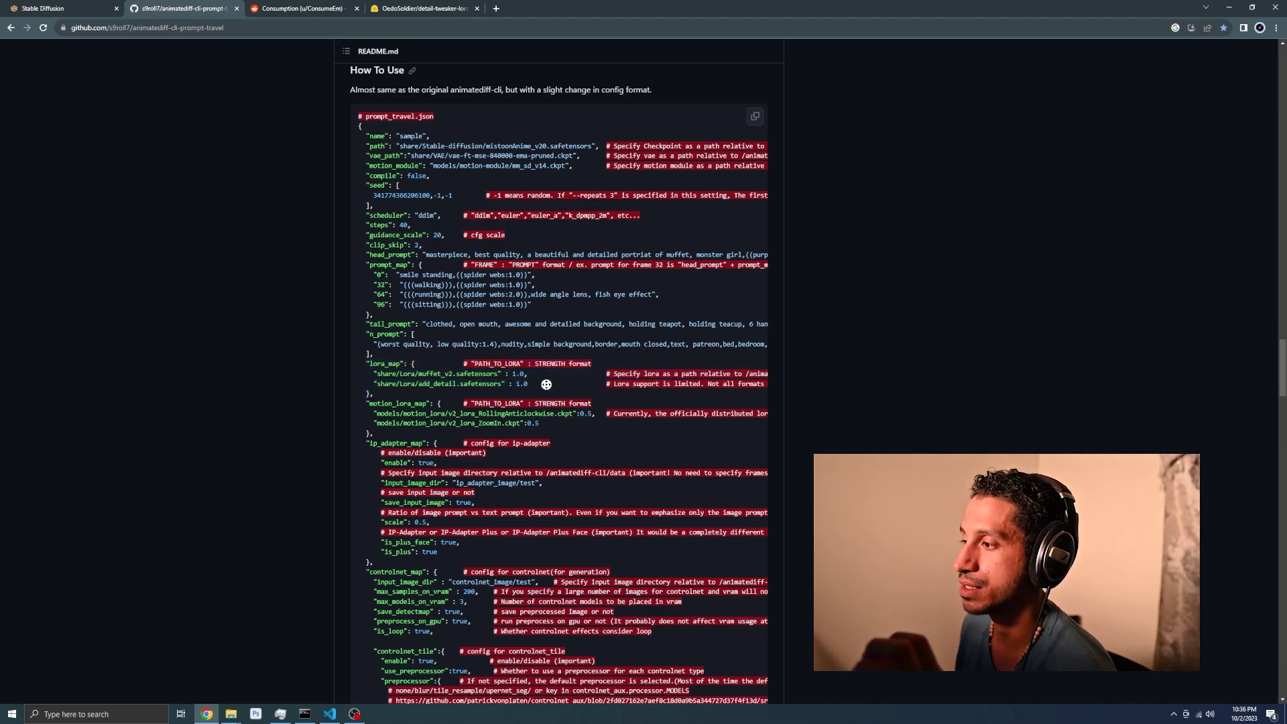
- Scroll the code block sideways to highlight the note that lora support is limited
scroll(550, 384, right, 3)
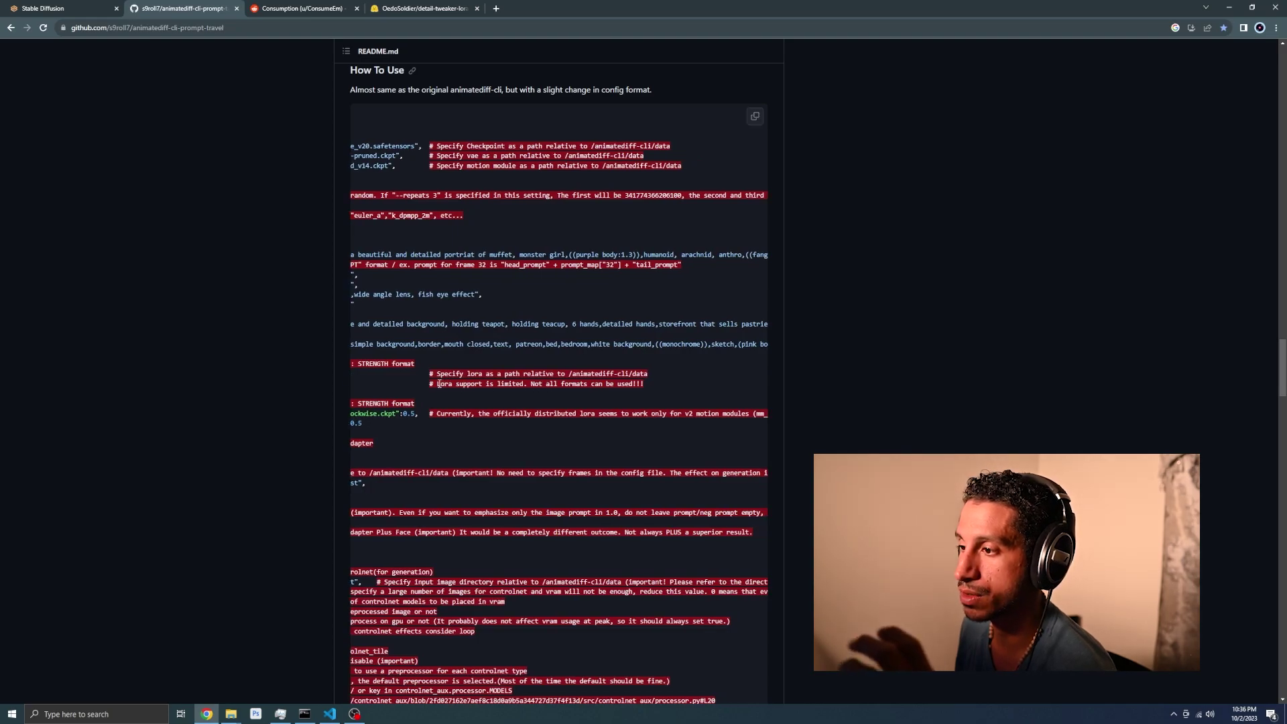
drag(443, 384, 549, 387)
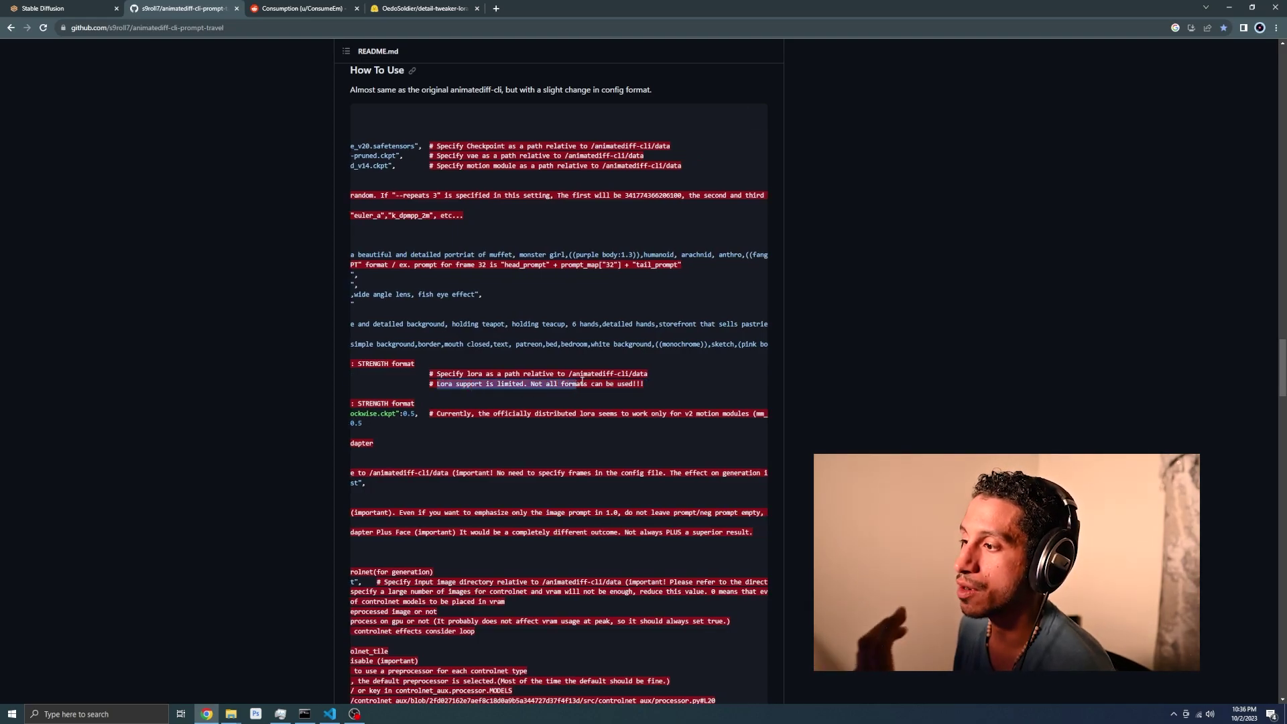
click(564, 387)
scroll(536, 392, left, 3)
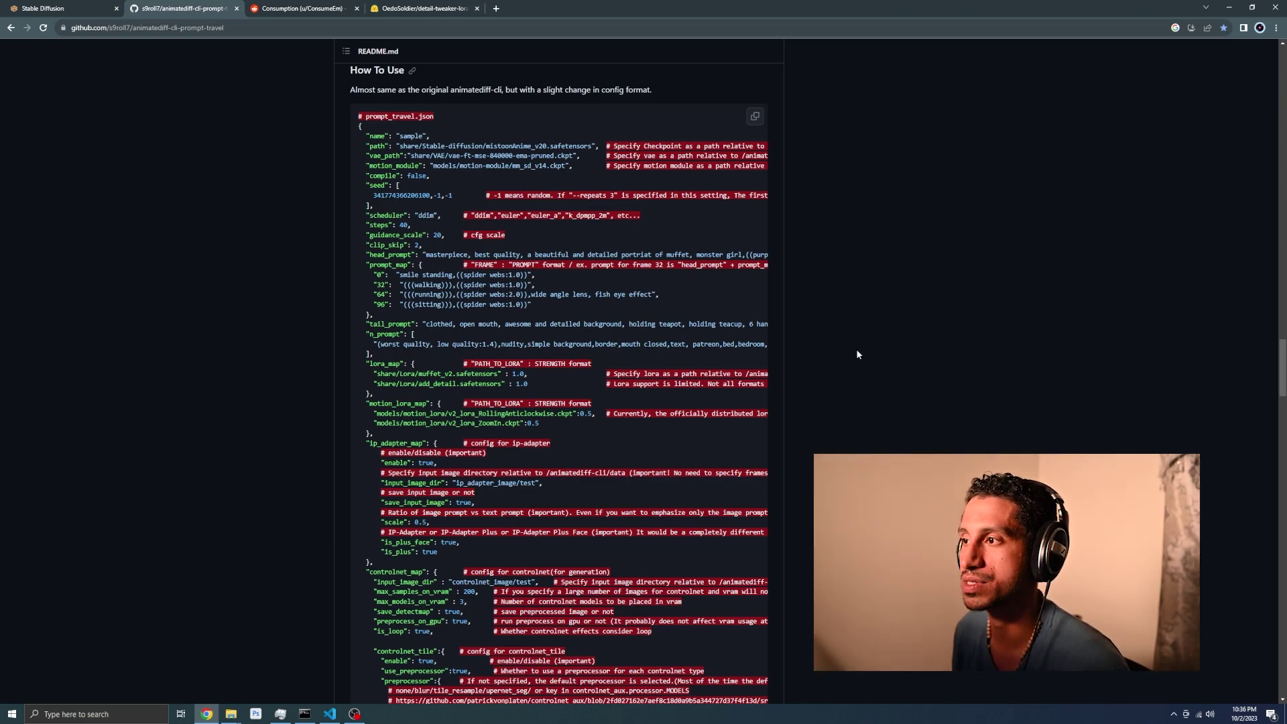
scroll(849, 344, up, 20)
scroll(453, 56, down, 2)
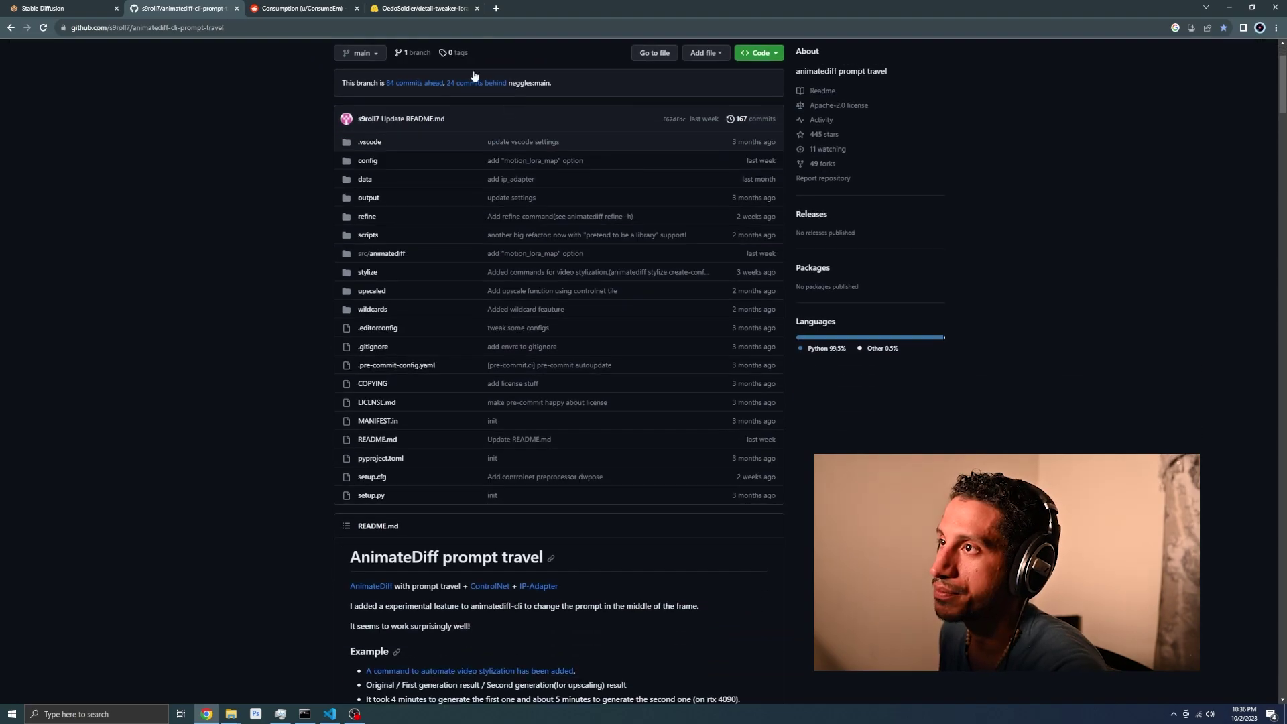
- Show the detail-tweaker-lora page, then bring up File Explorer at the Tutorials folder
click(383, 11)
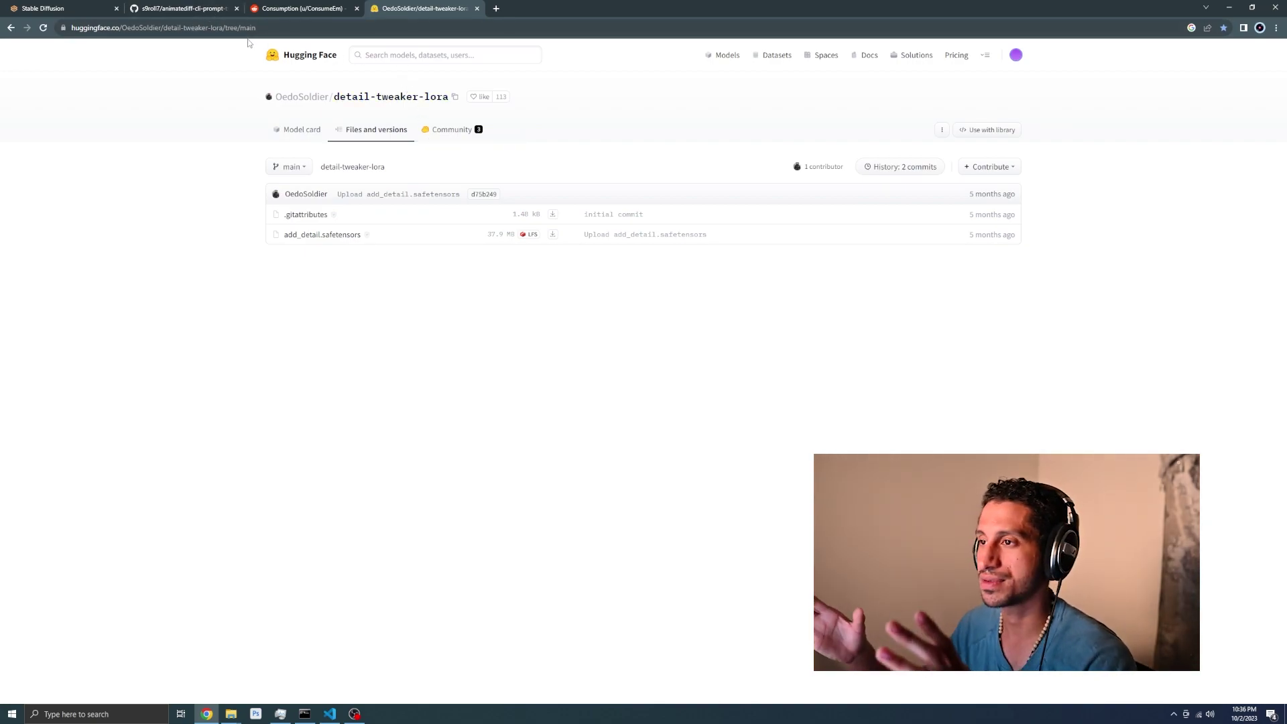
key(alt+Tab)
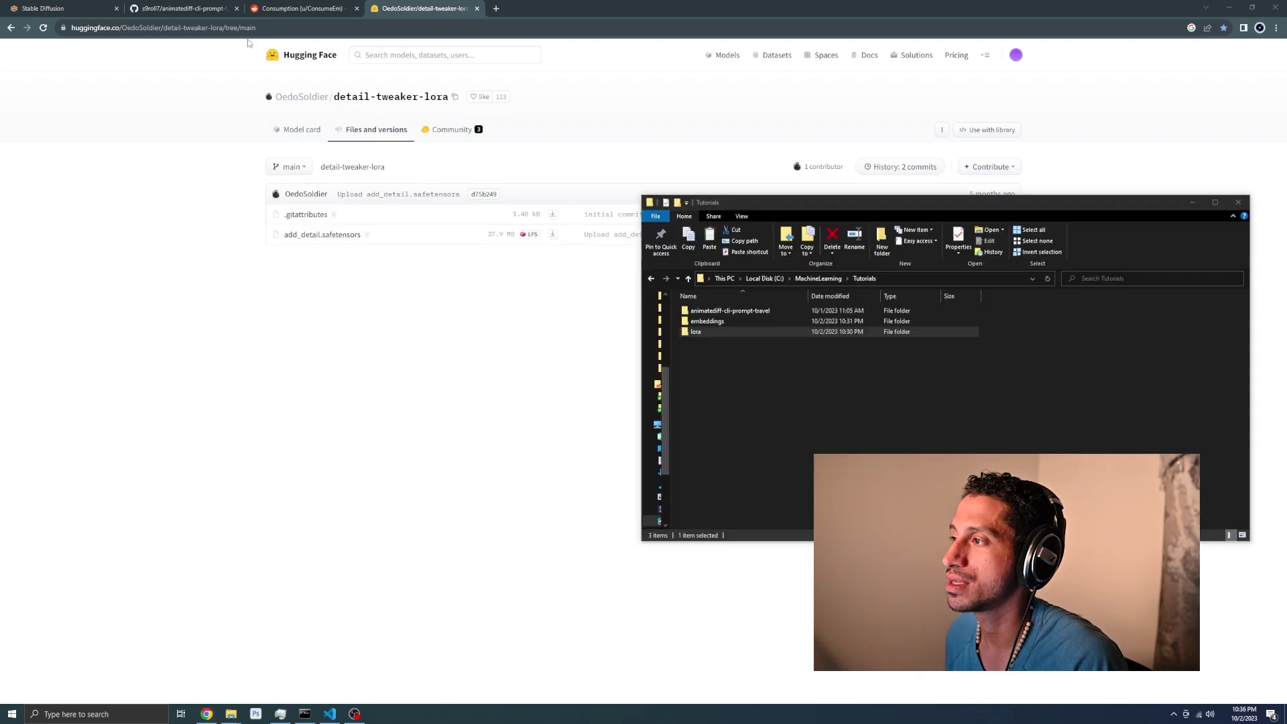
- Look inside the embeddings folder, then open animatediff-cli-prompt-travel from Tutorials
double_click(716, 321)
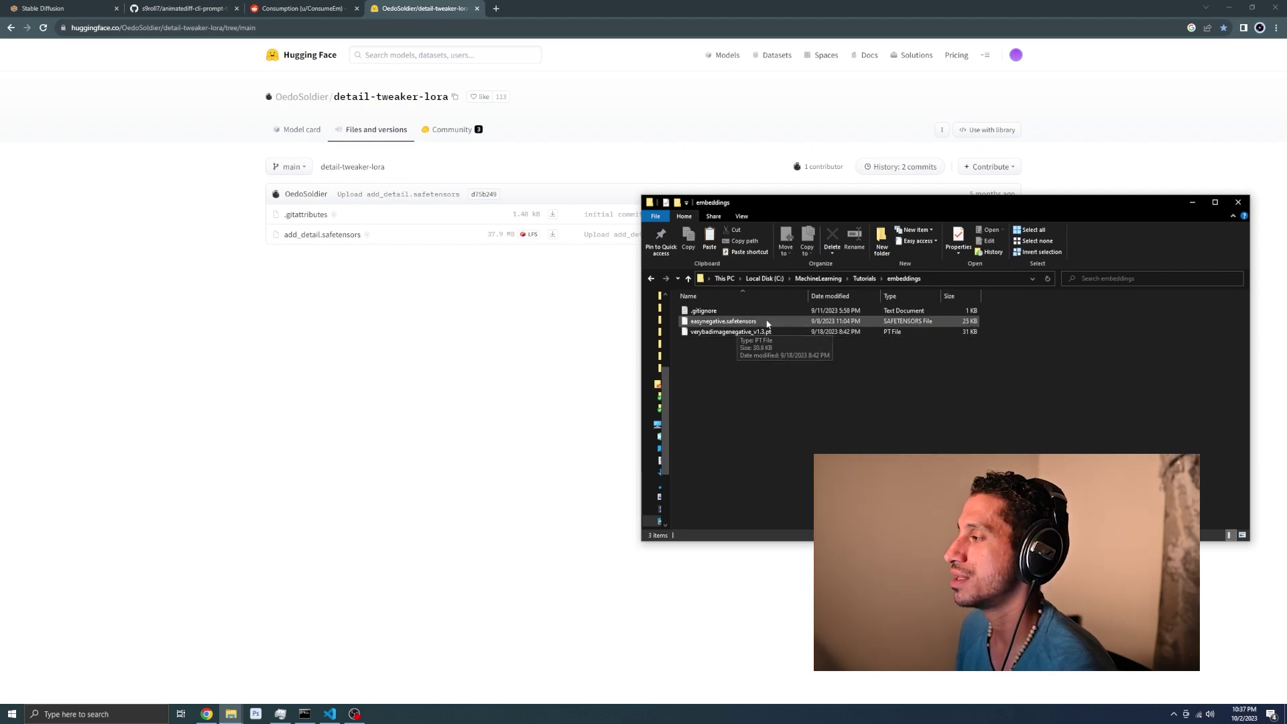
click(864, 279)
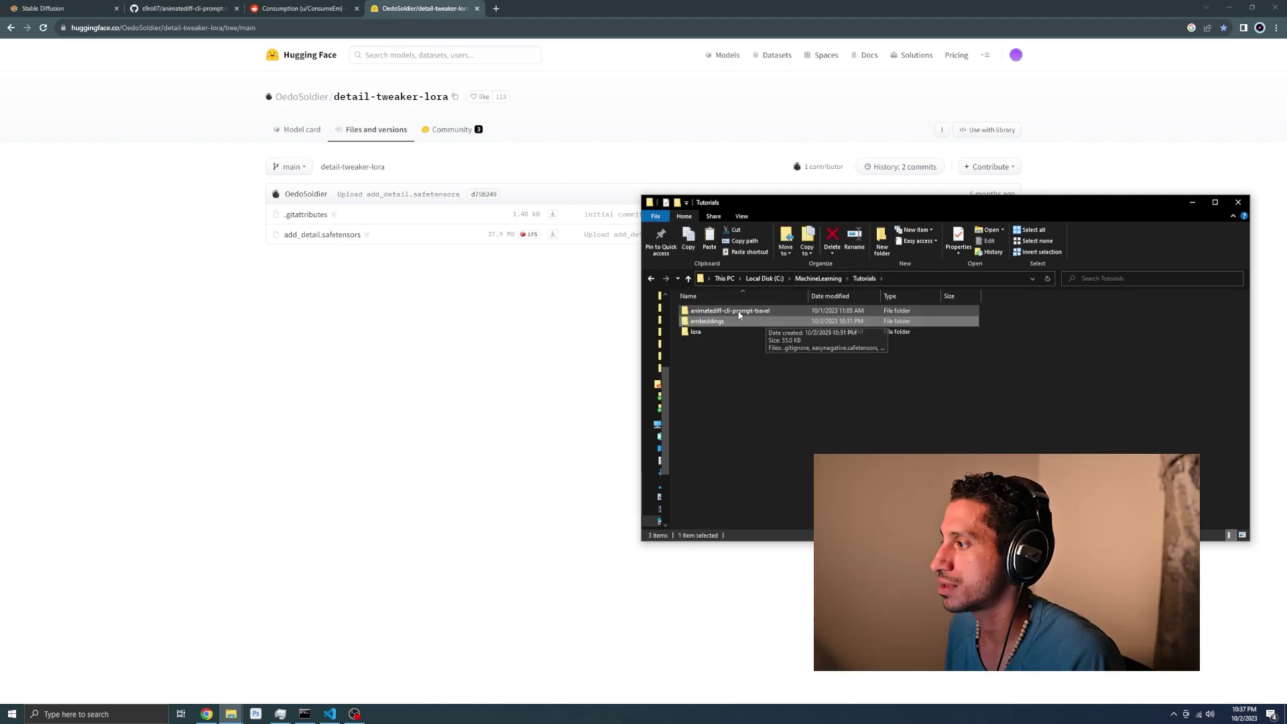
click(739, 312)
double_click(739, 313)
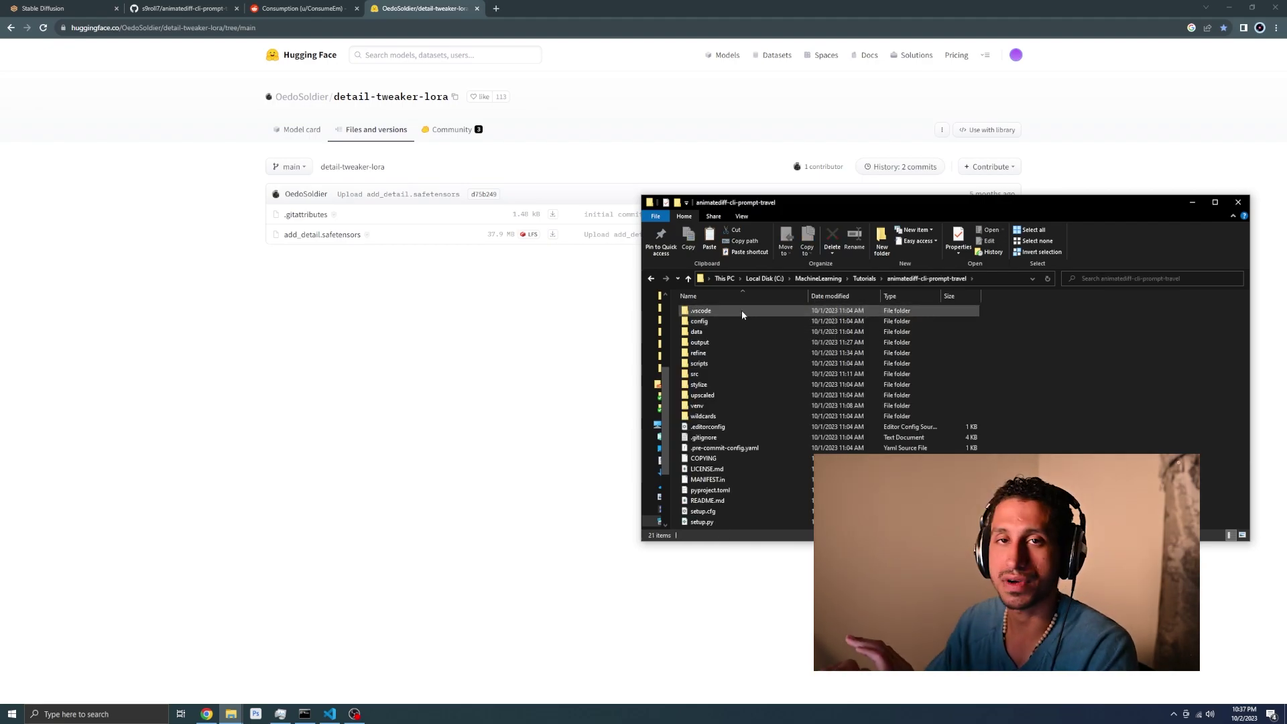
- Open a Command Prompt in the animatediff-cli-prompt-travel folder using cmd in the address bar
click(999, 280)
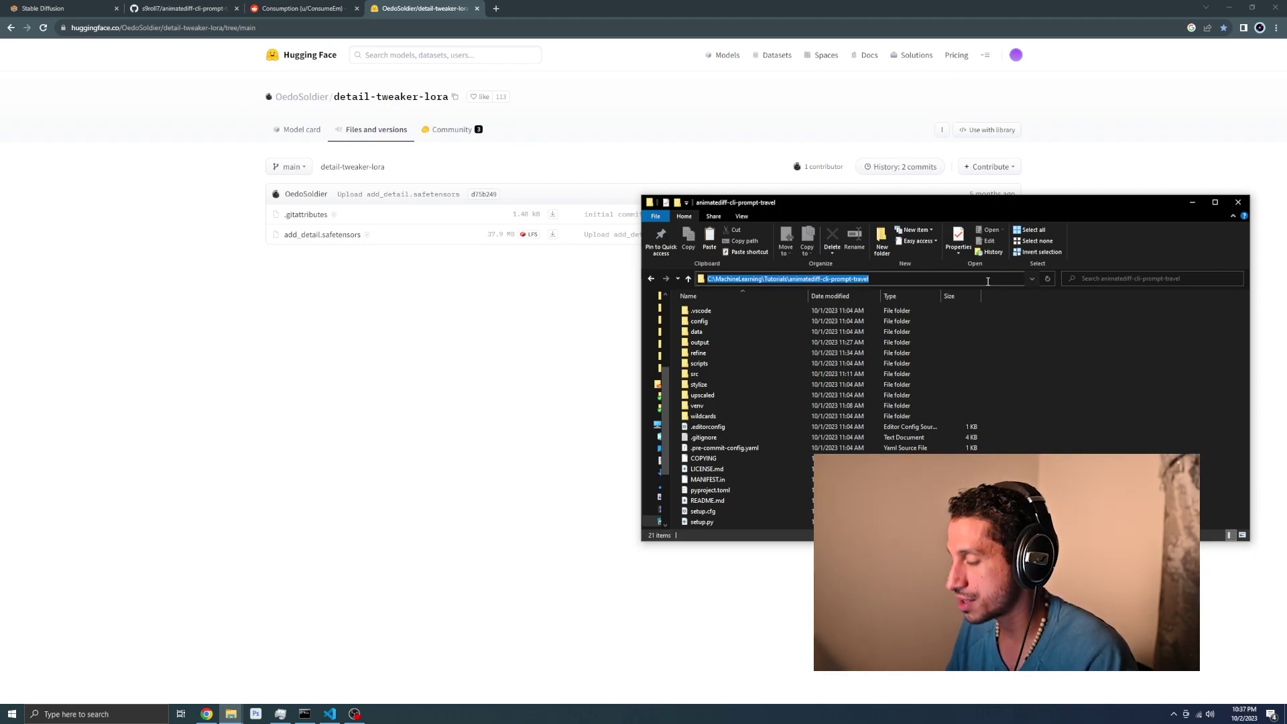
text(cmd.exe)
key(Return)
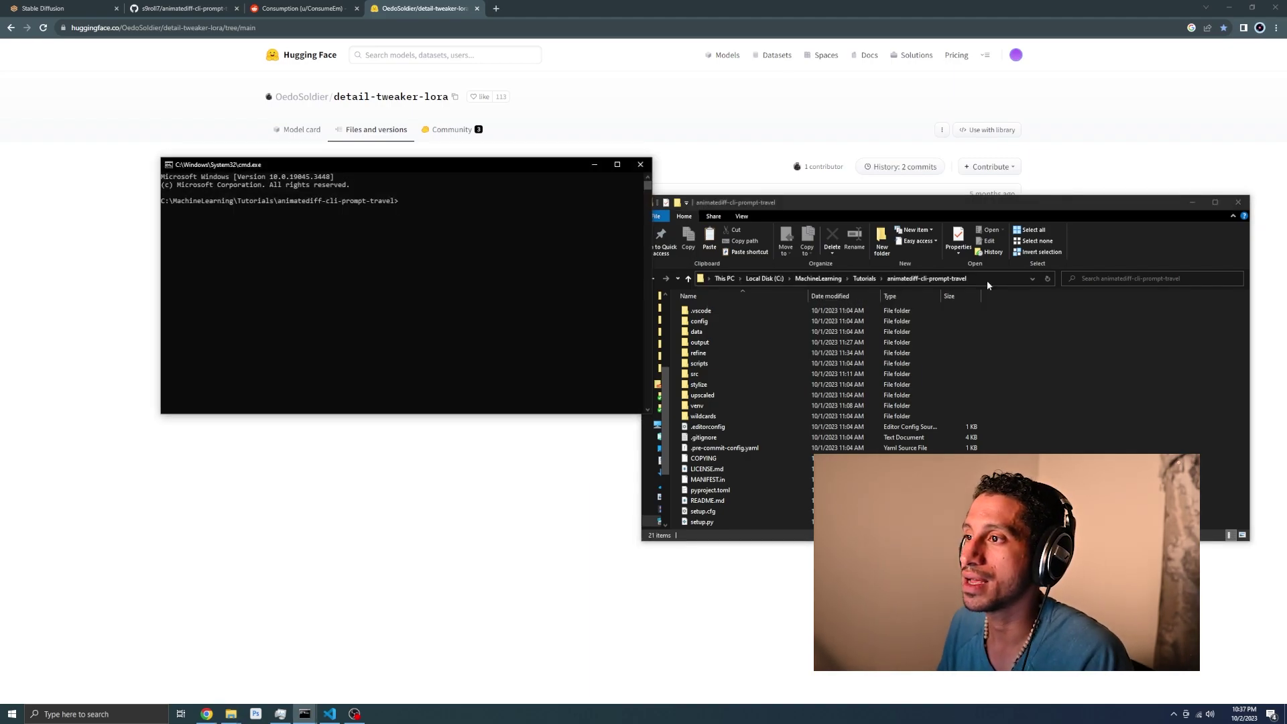
- Activate the virtual environment by running venv\Scripts\activate
text(venv)
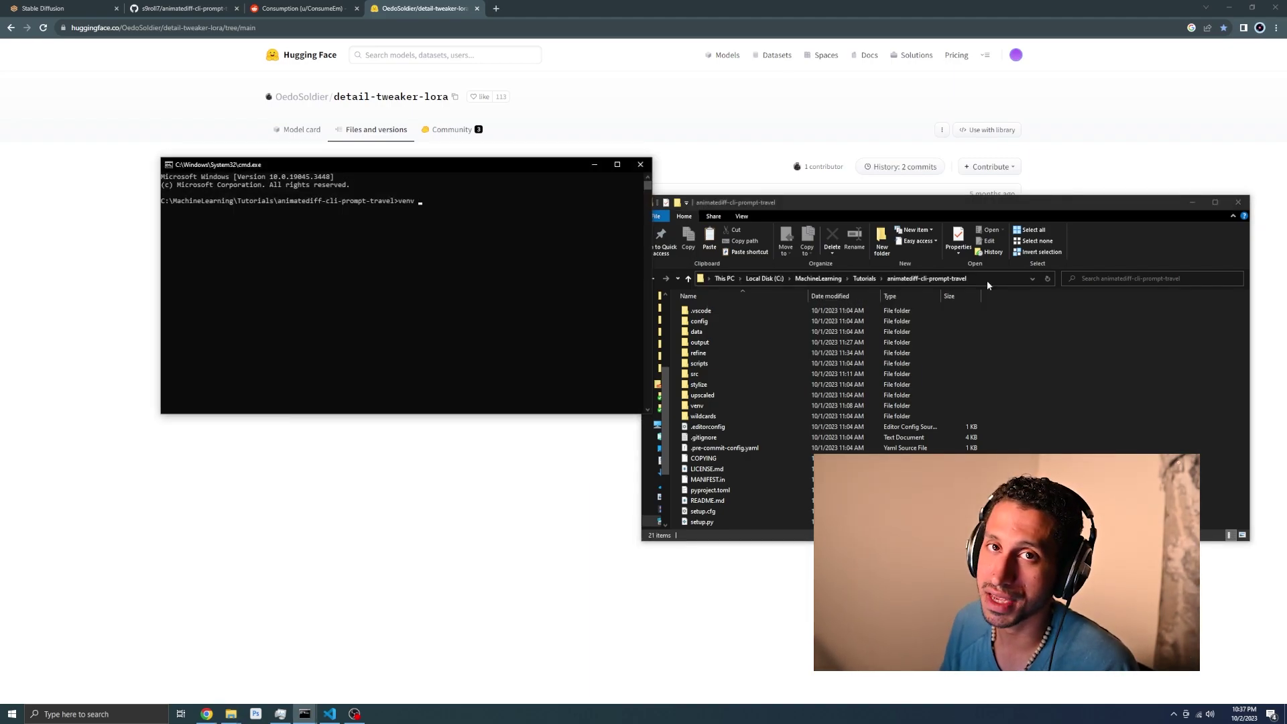
text(\)
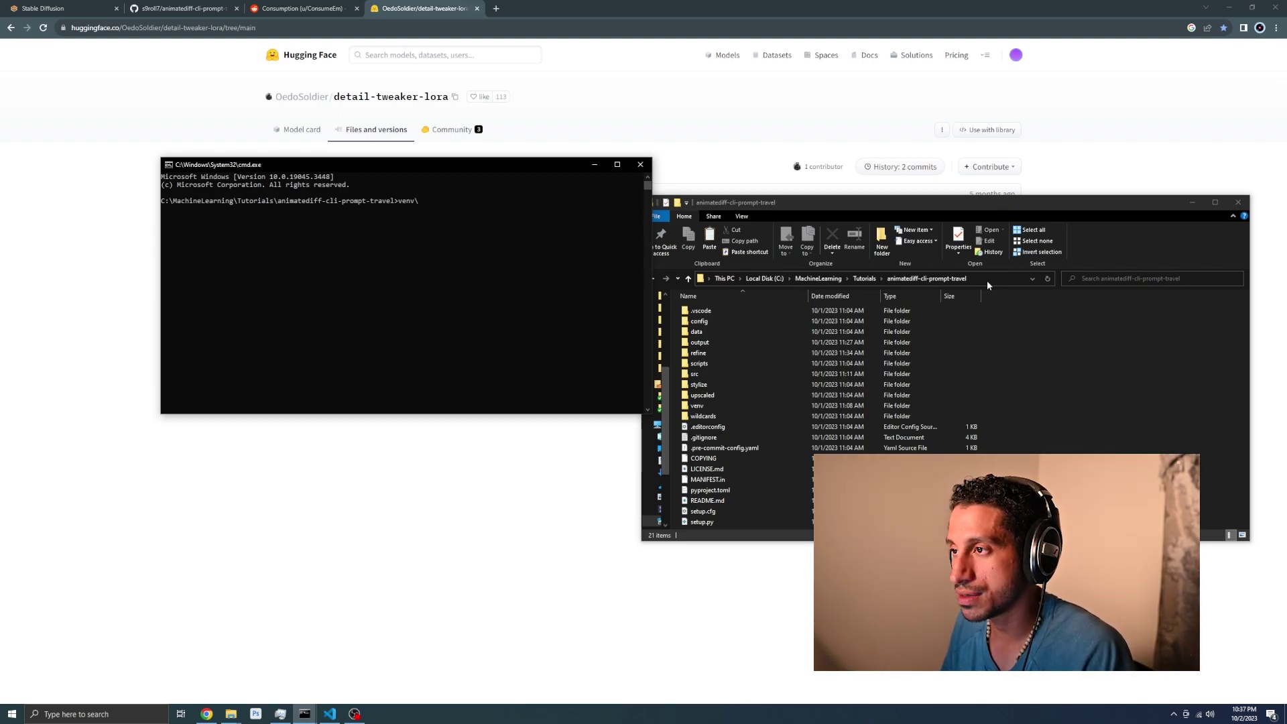
text(Scripts\)
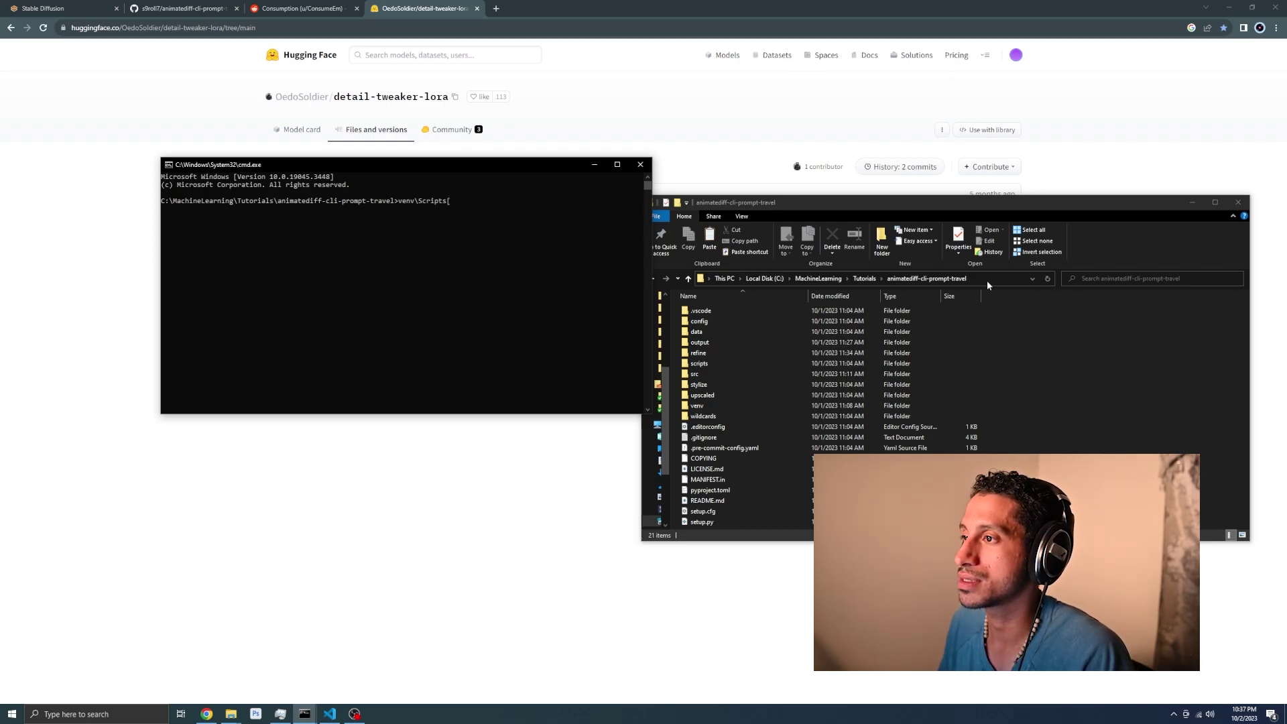
key(BackSpace)
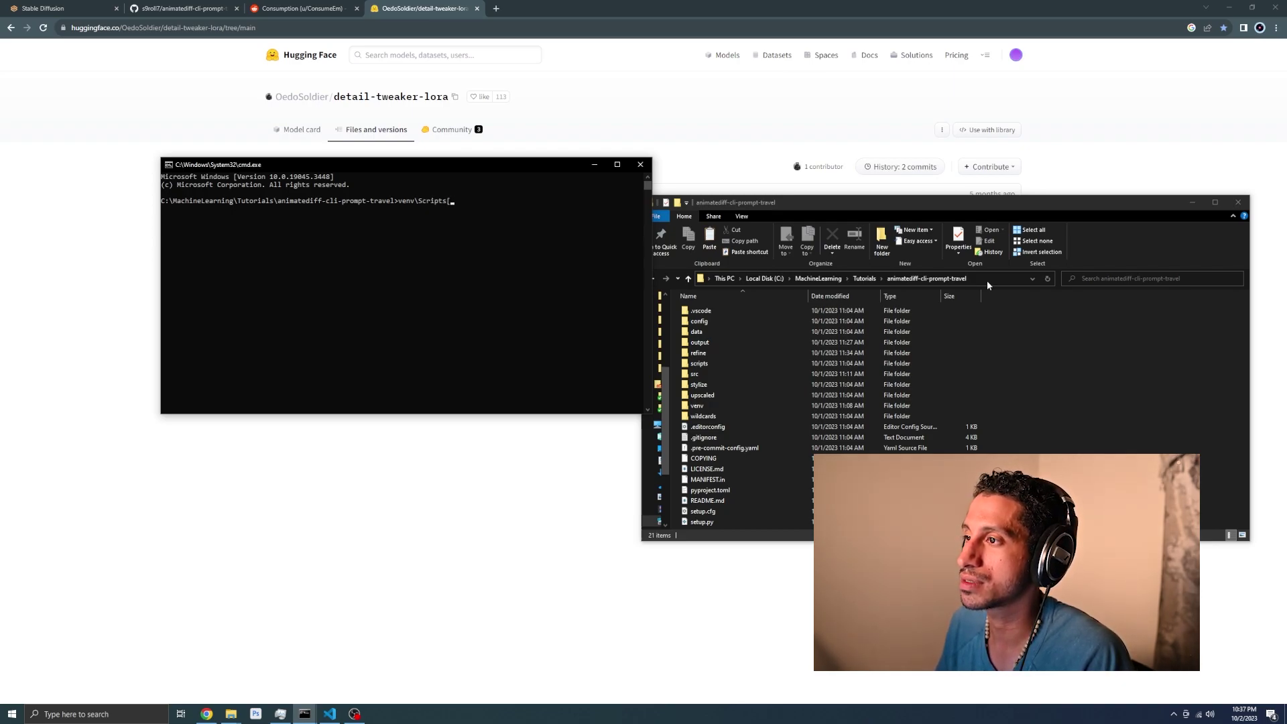
text(\actiav)
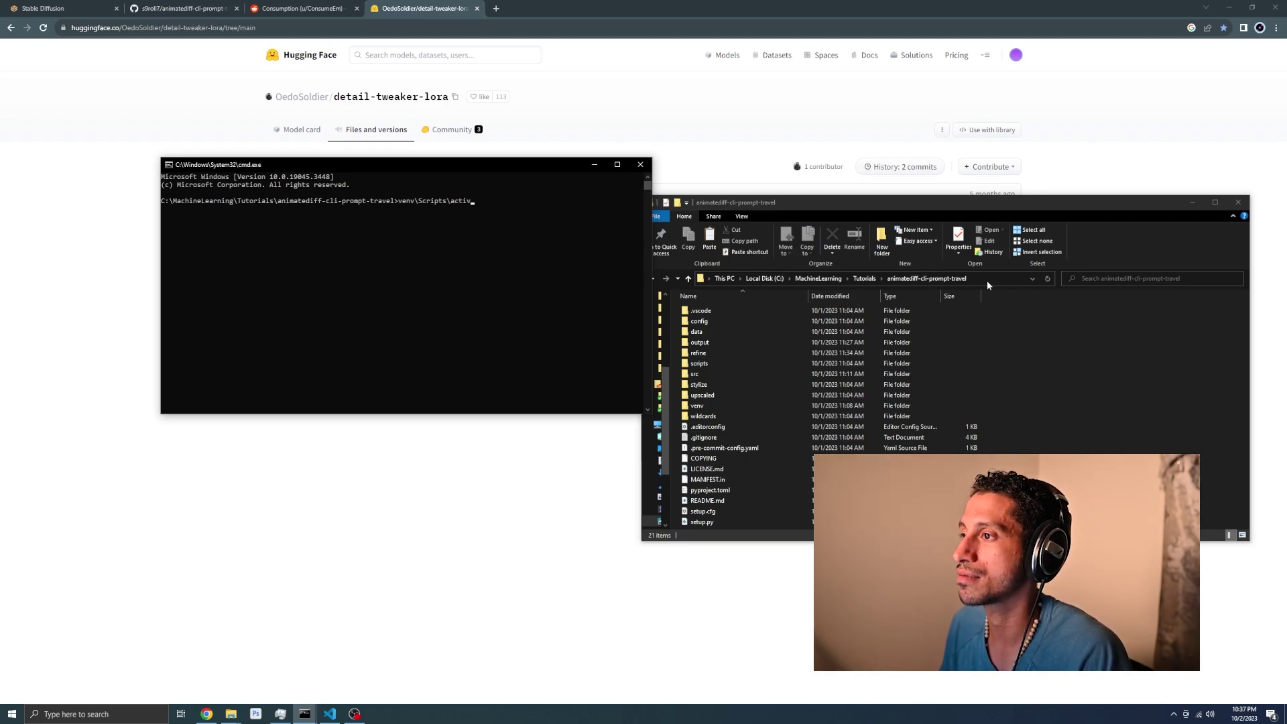
key(BackSpace)
key(BackSpace)
text(vate)
key(Return)
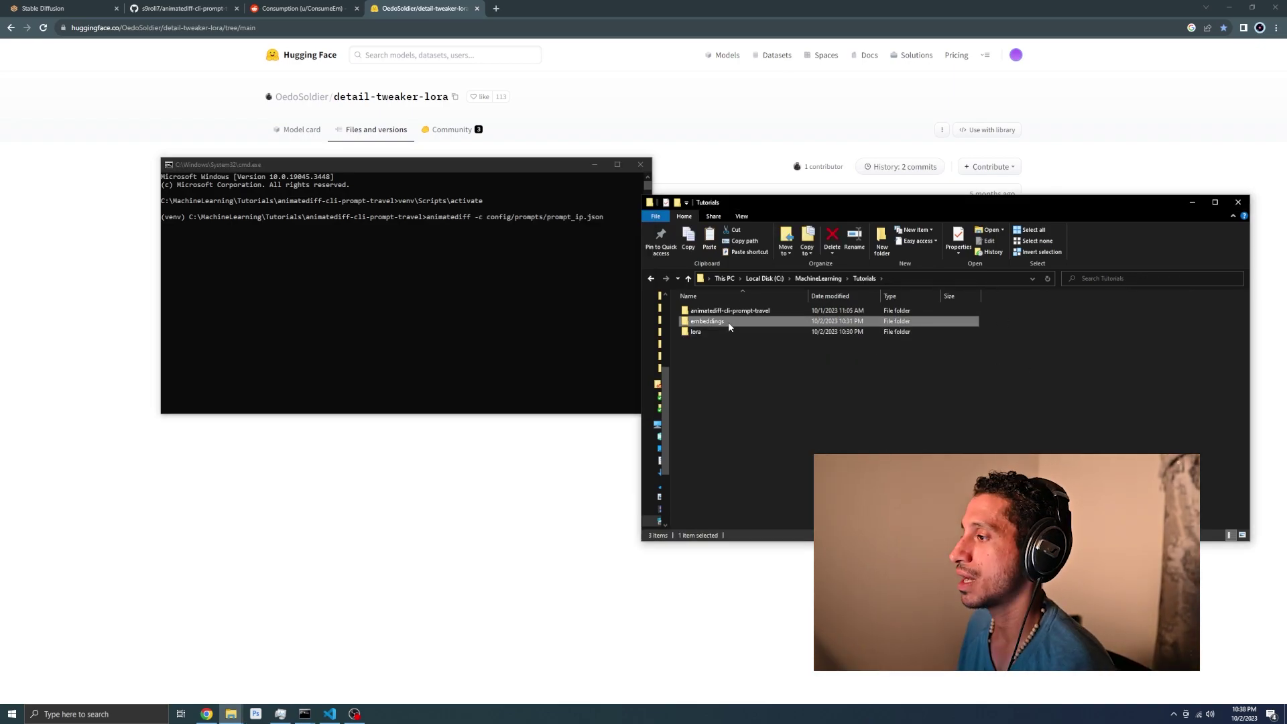
- Browse from embeddings into the project's data folder and back up to Tutorials
double_click(737, 313)
click(863, 278)
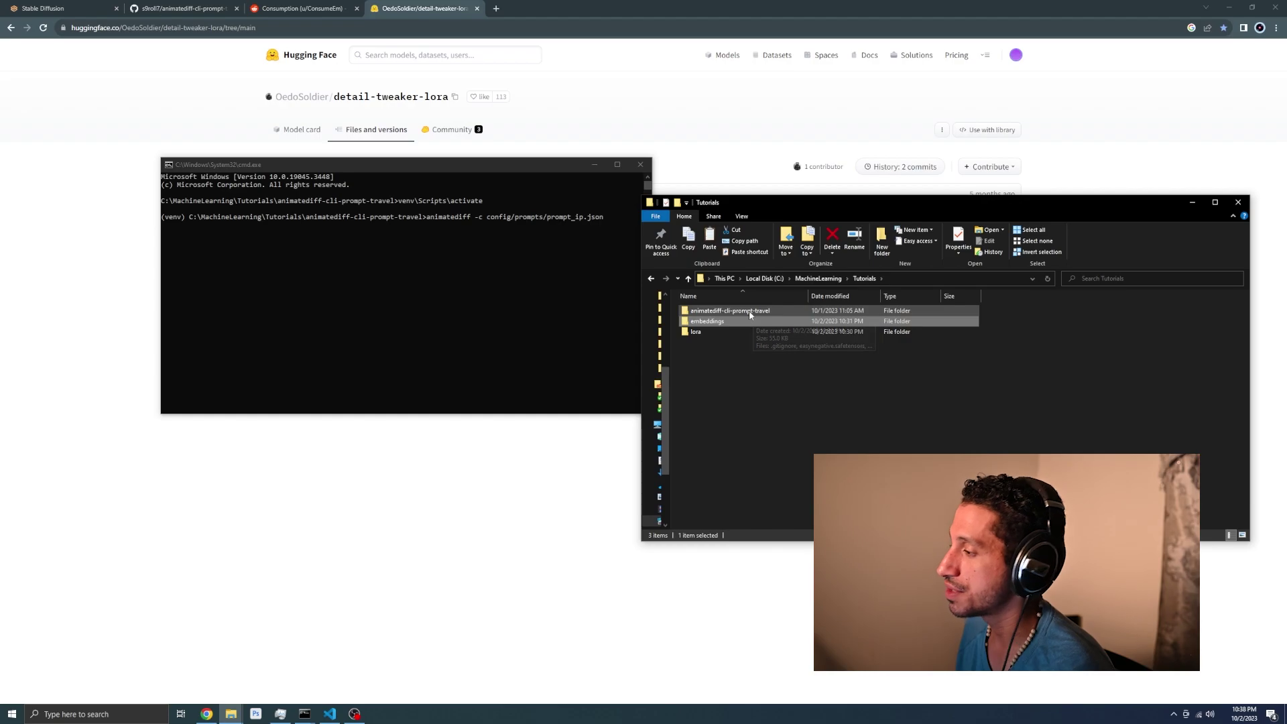
double_click(749, 311)
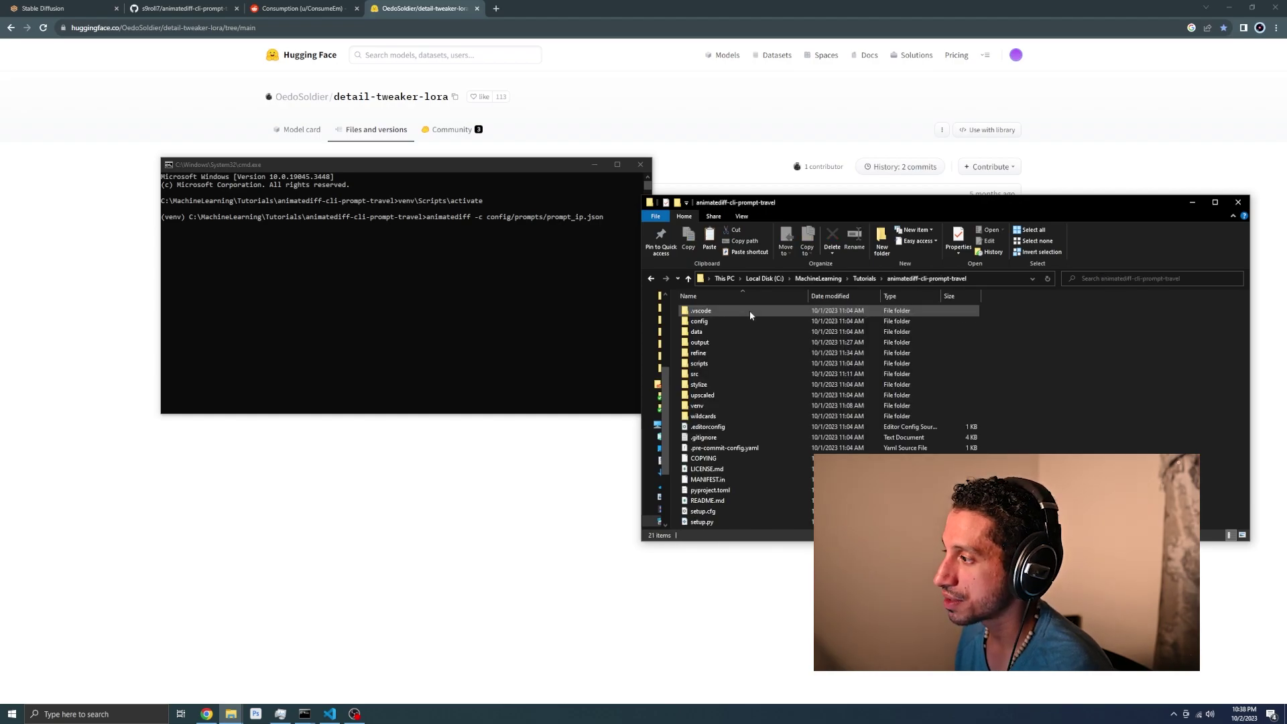
double_click(713, 332)
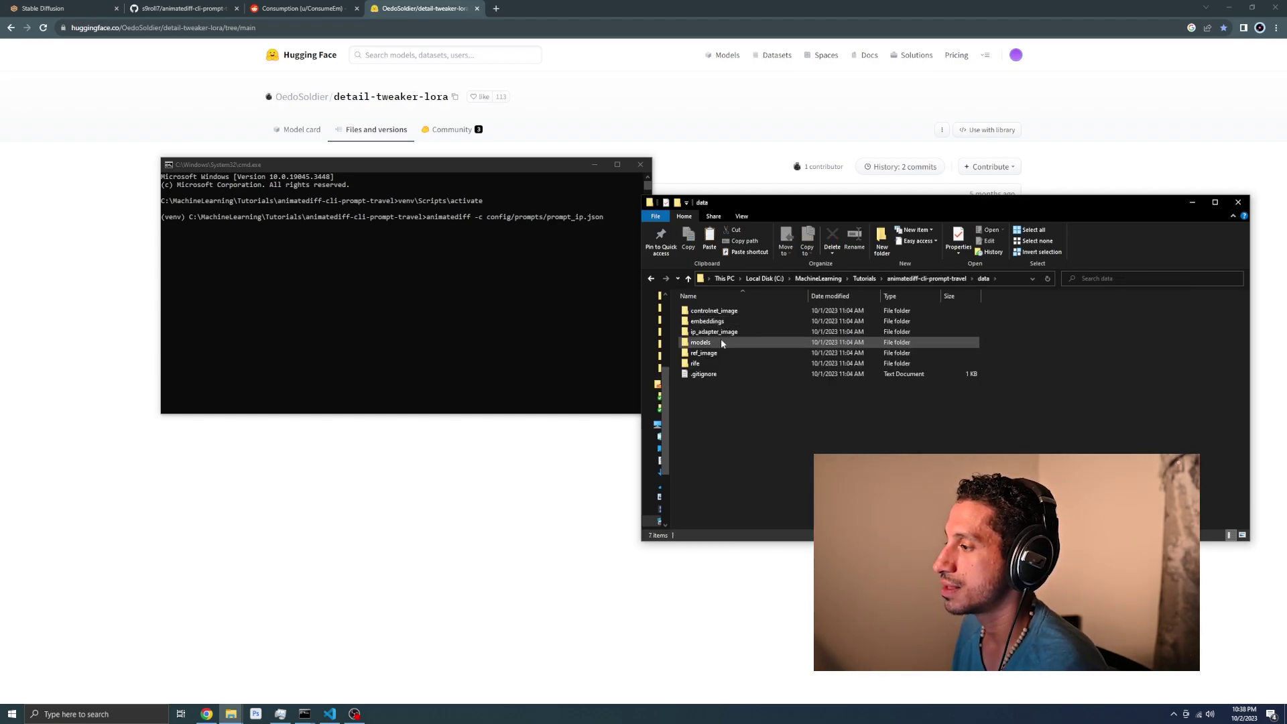
click(894, 280)
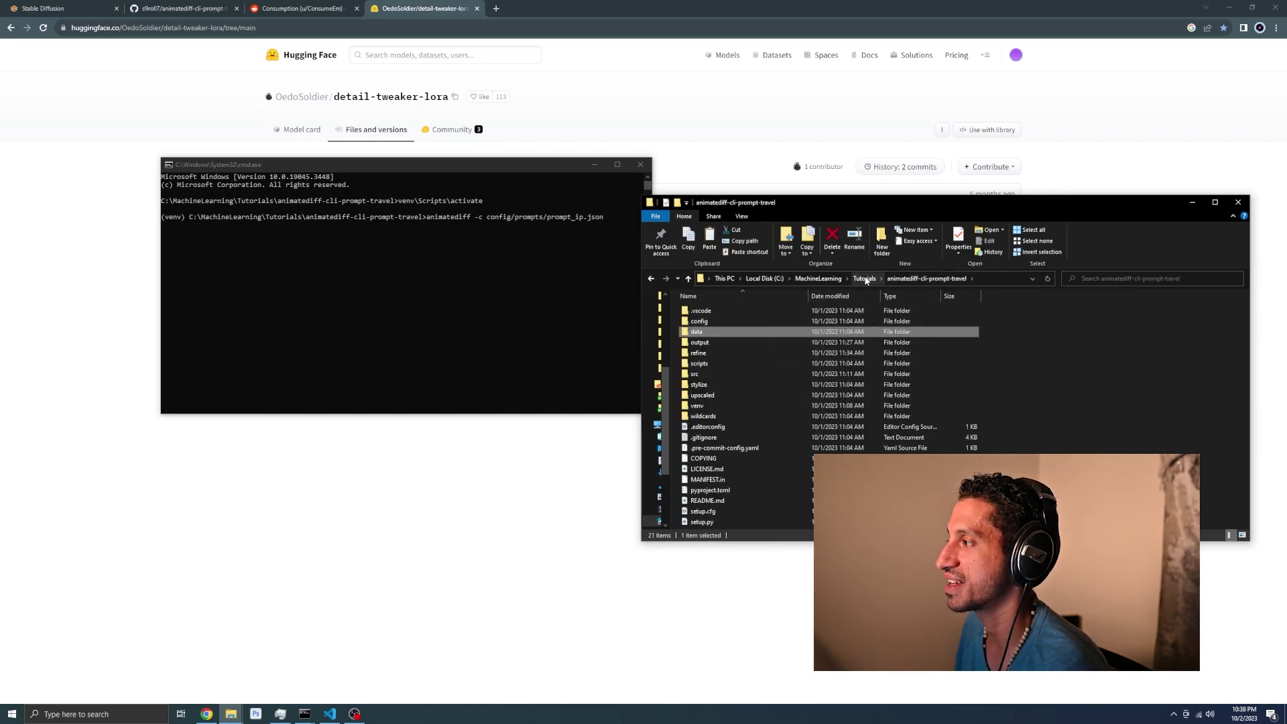
key(alt+Up)
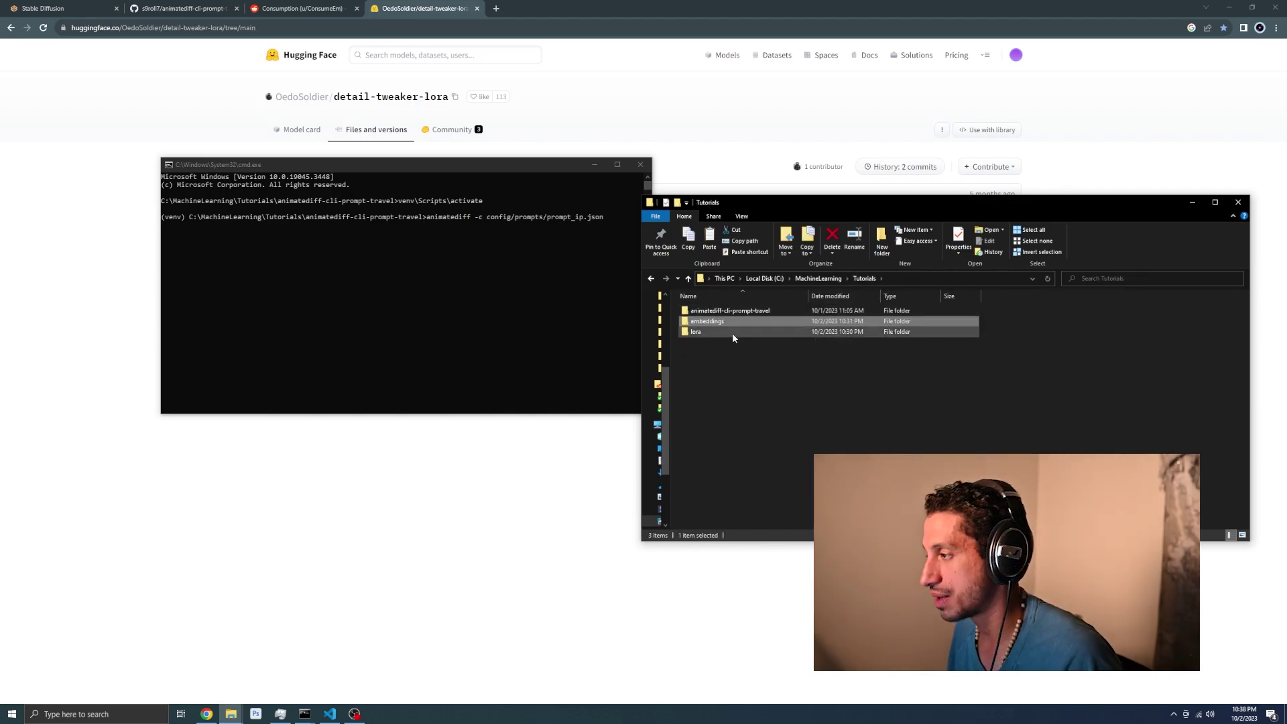
- Open the source embeddings folder in its own window and the project's data\embeddings in the other
right_click(735, 325)
click(770, 341)
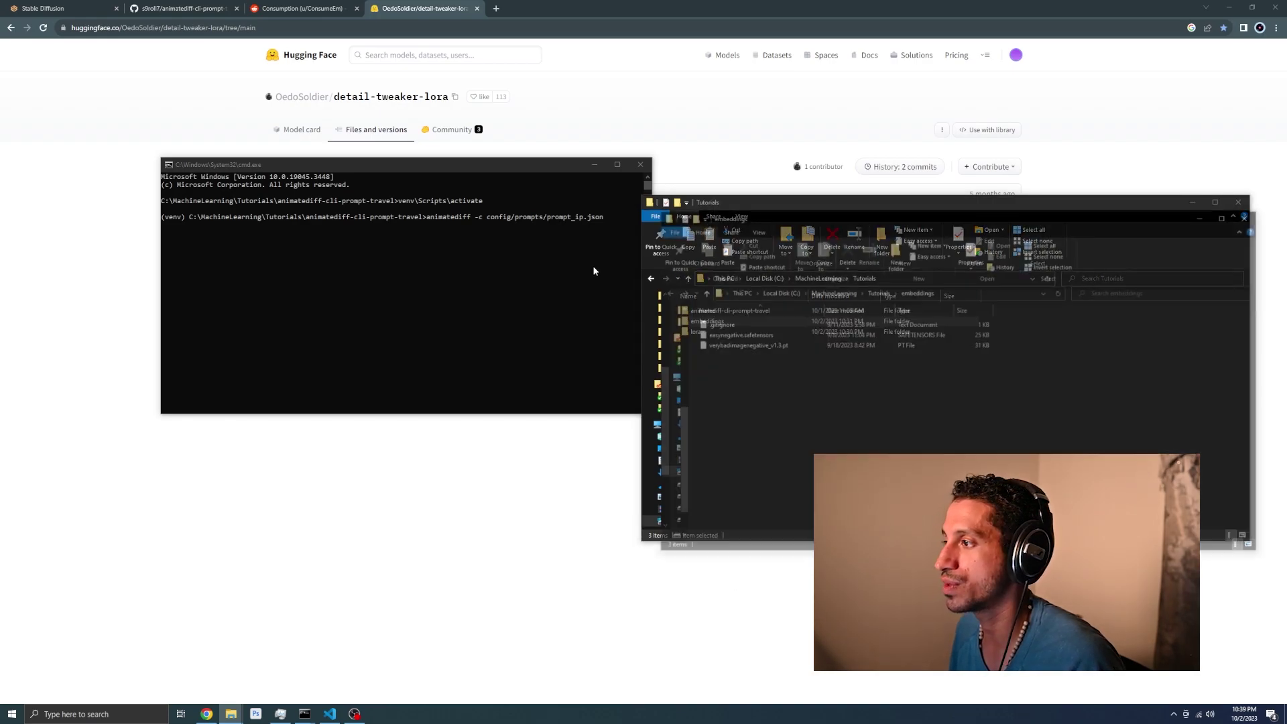
drag(747, 222, 192, 200)
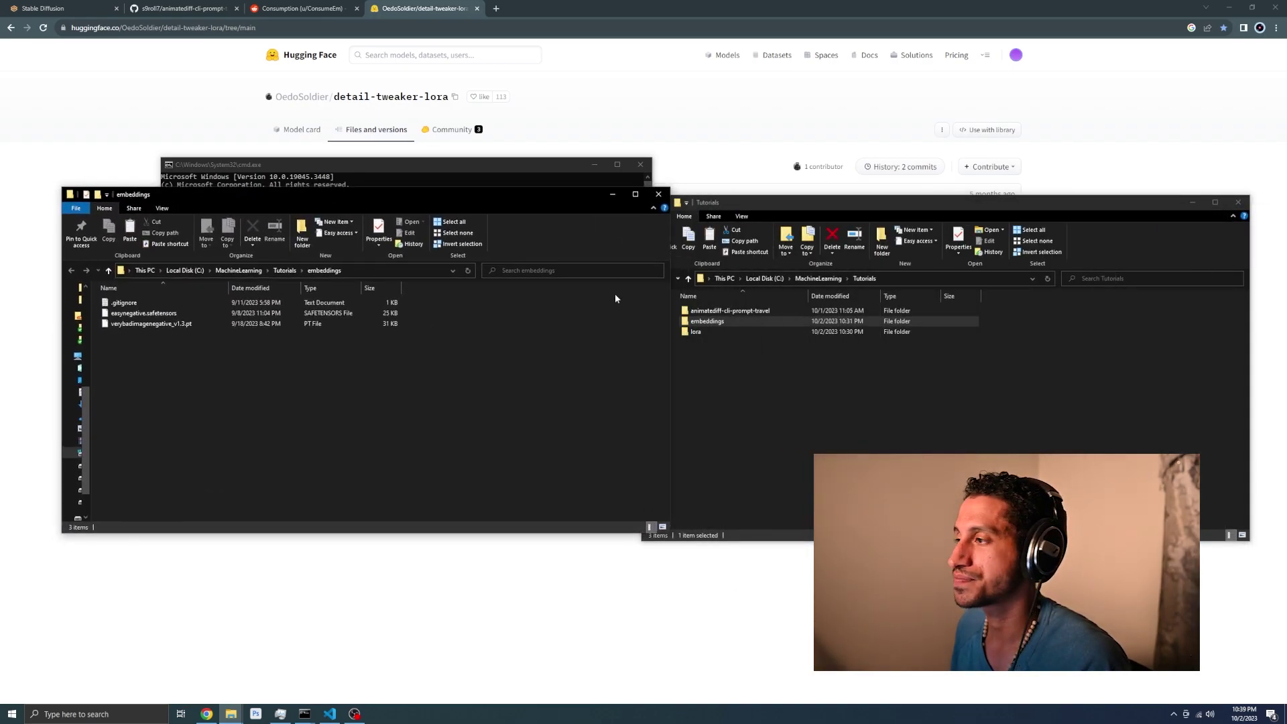
click(787, 357)
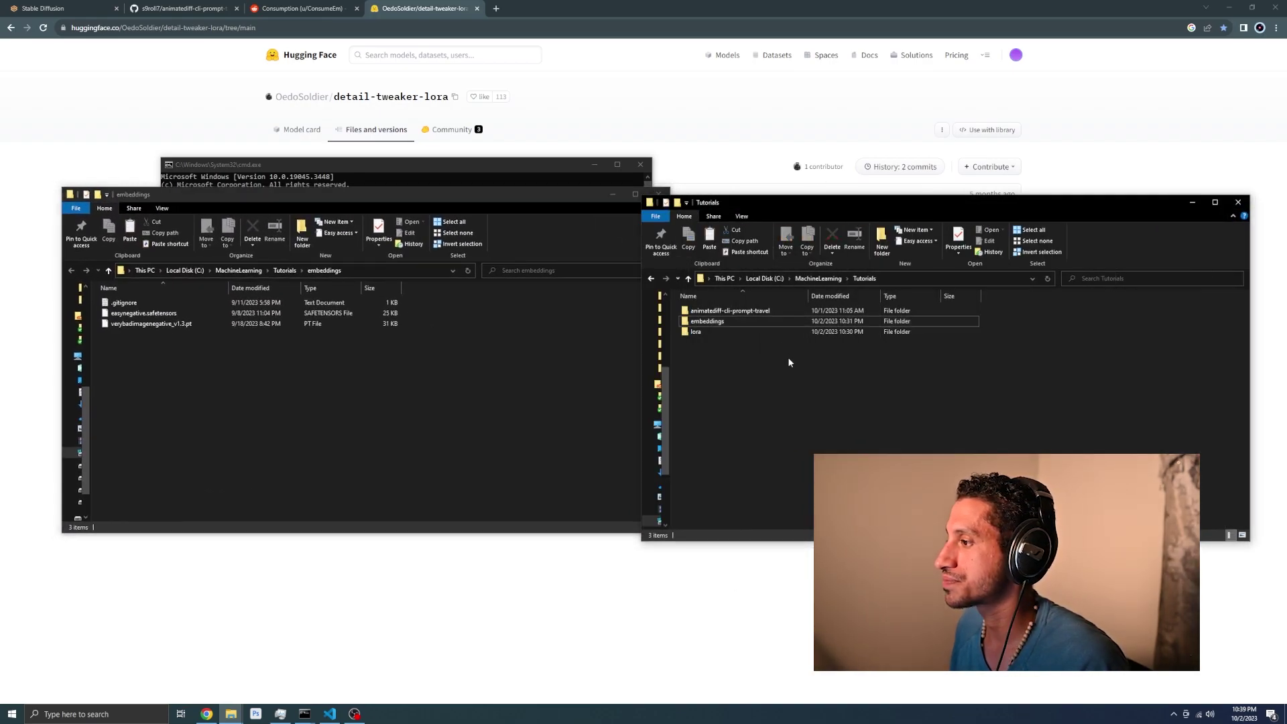
double_click(744, 311)
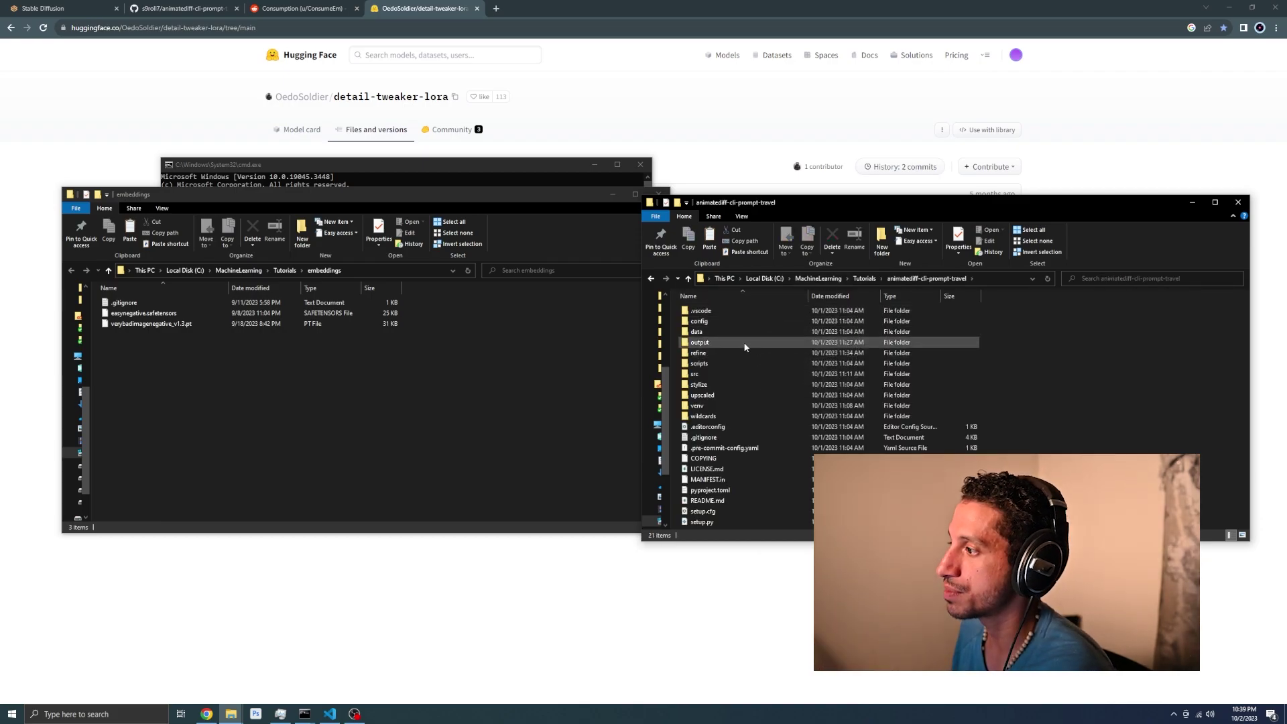
double_click(709, 333)
double_click(713, 323)
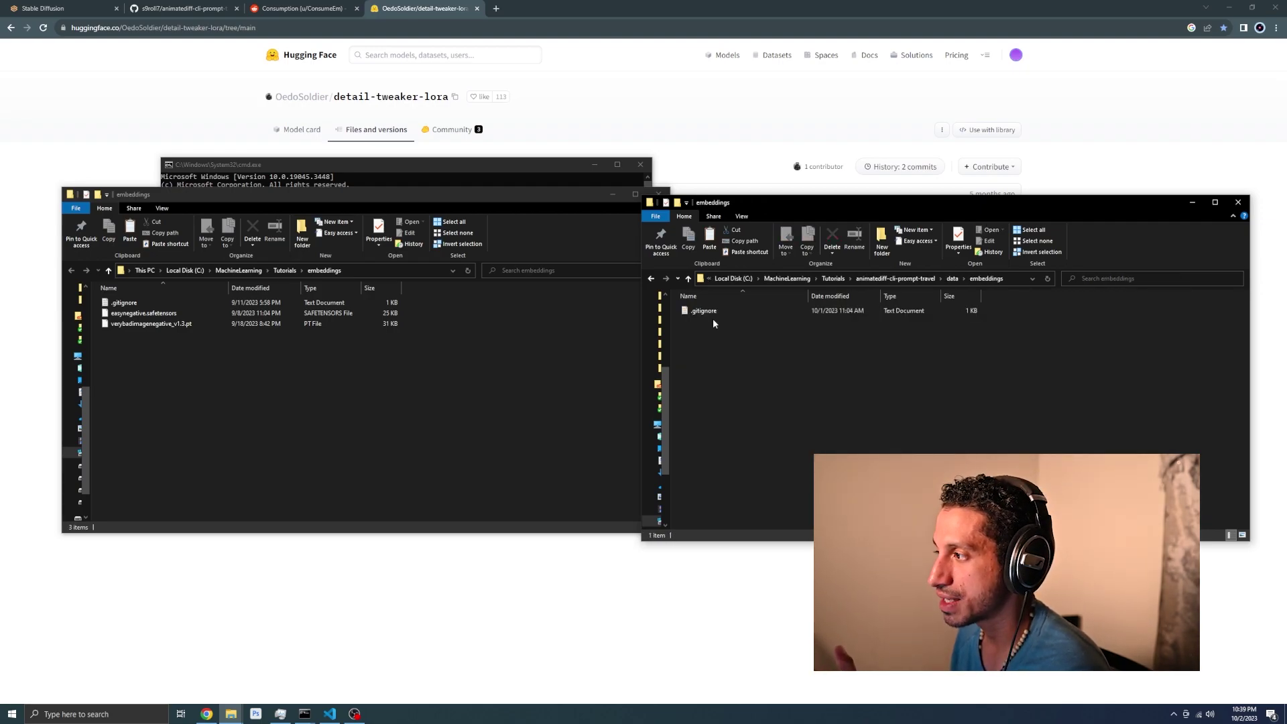
- Transfer easynegative.safetensors and verybadimagenegative_v1.3.pt into the project's data\embeddings folder
drag(166, 370, 153, 316)
key(ctrl+c)
click(754, 384)
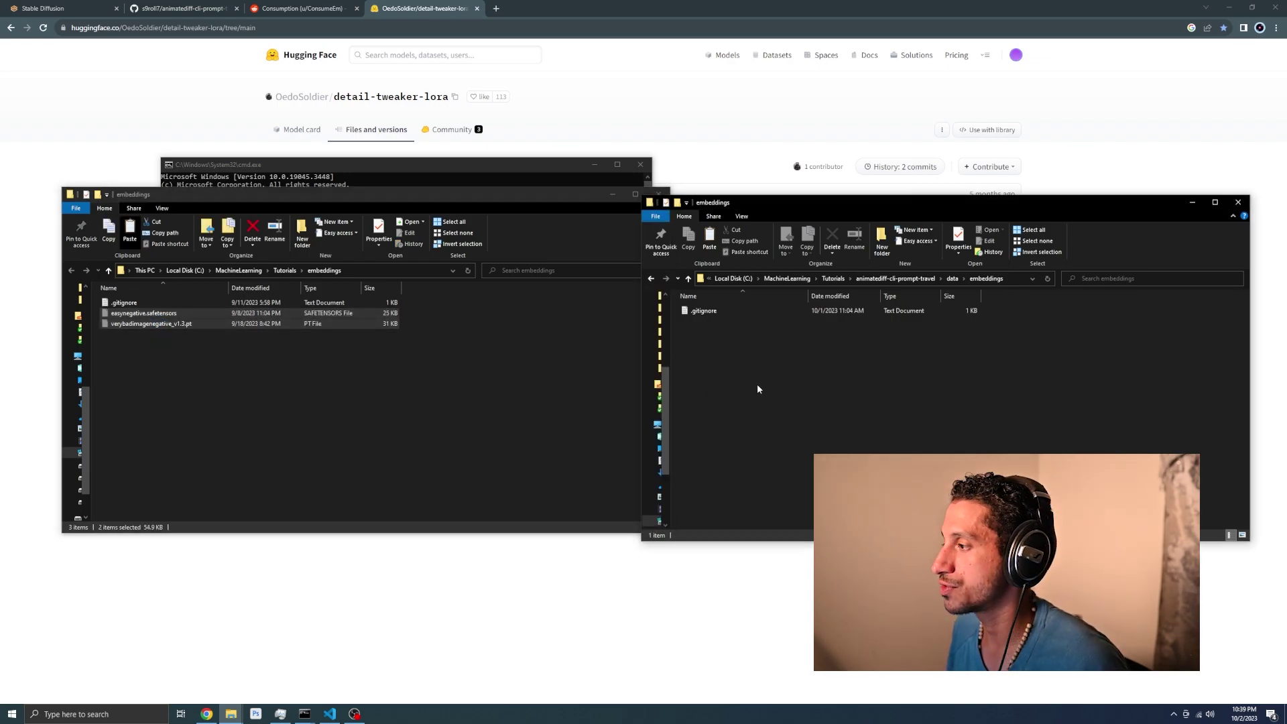
key(ctrl+v)
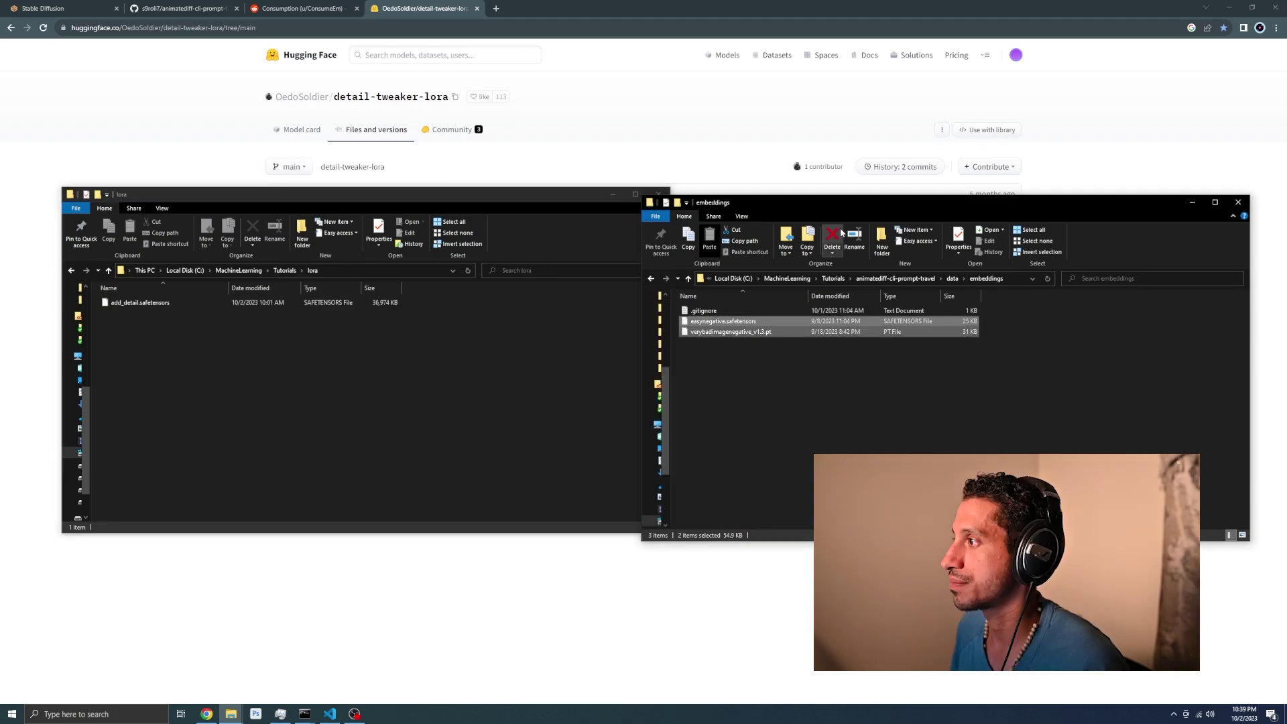
click(951, 278)
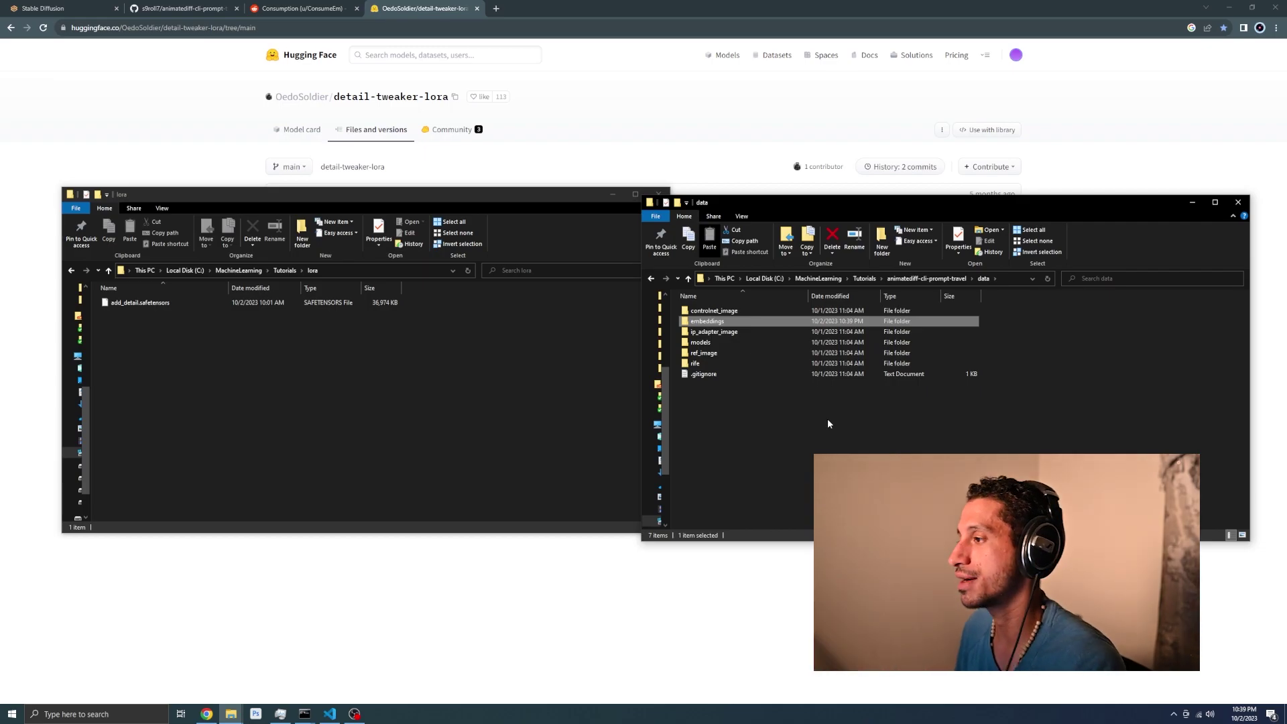
- Create a new folder named lora inside the project's data folder
click(744, 417)
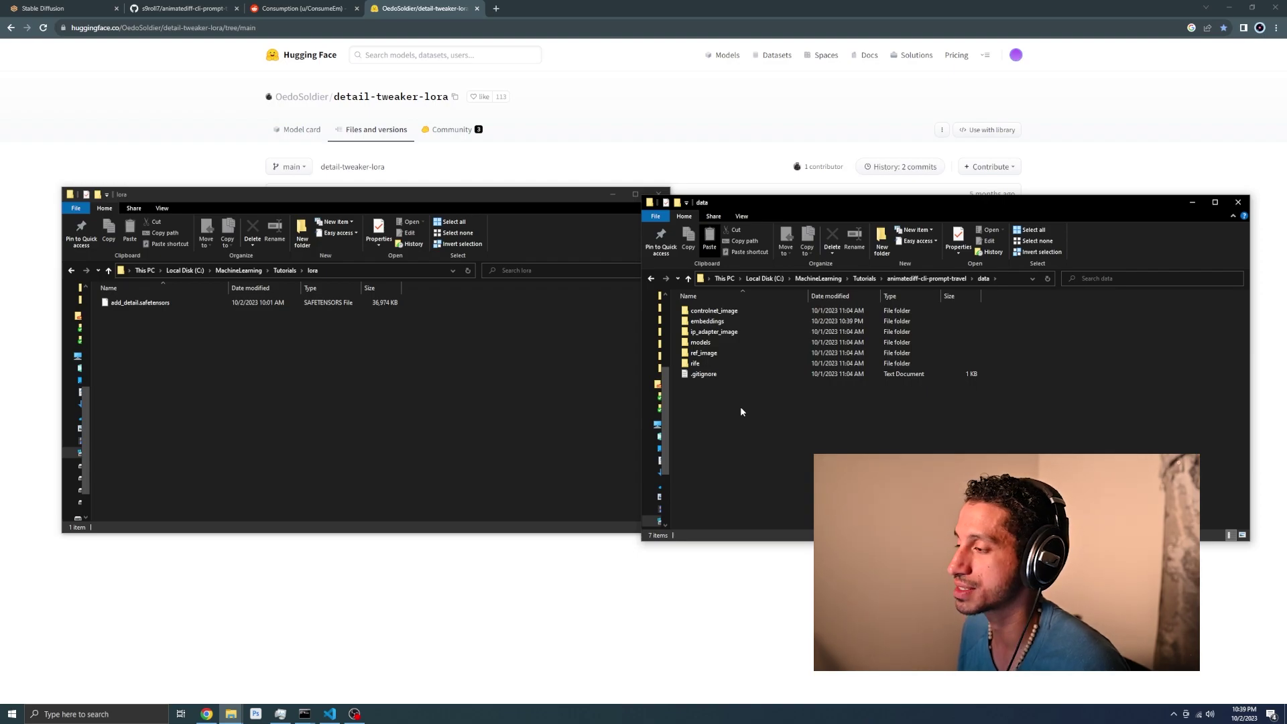
right_click(741, 408)
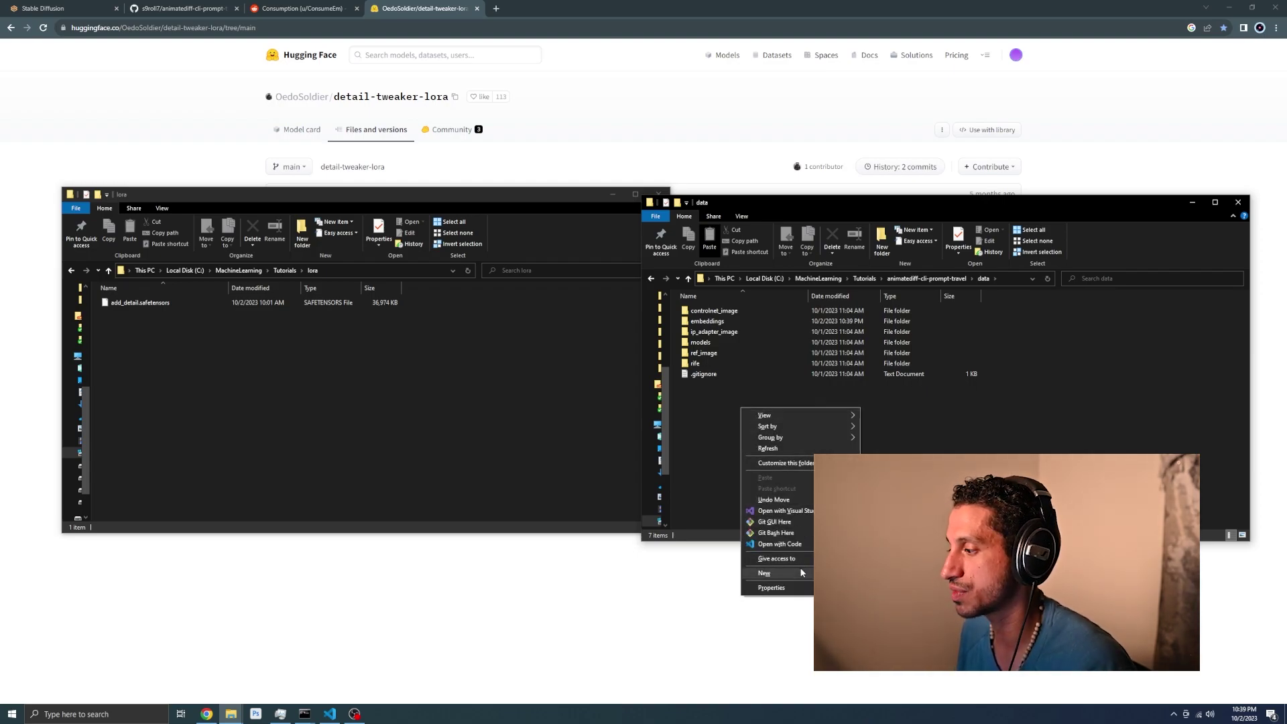
click(892, 576)
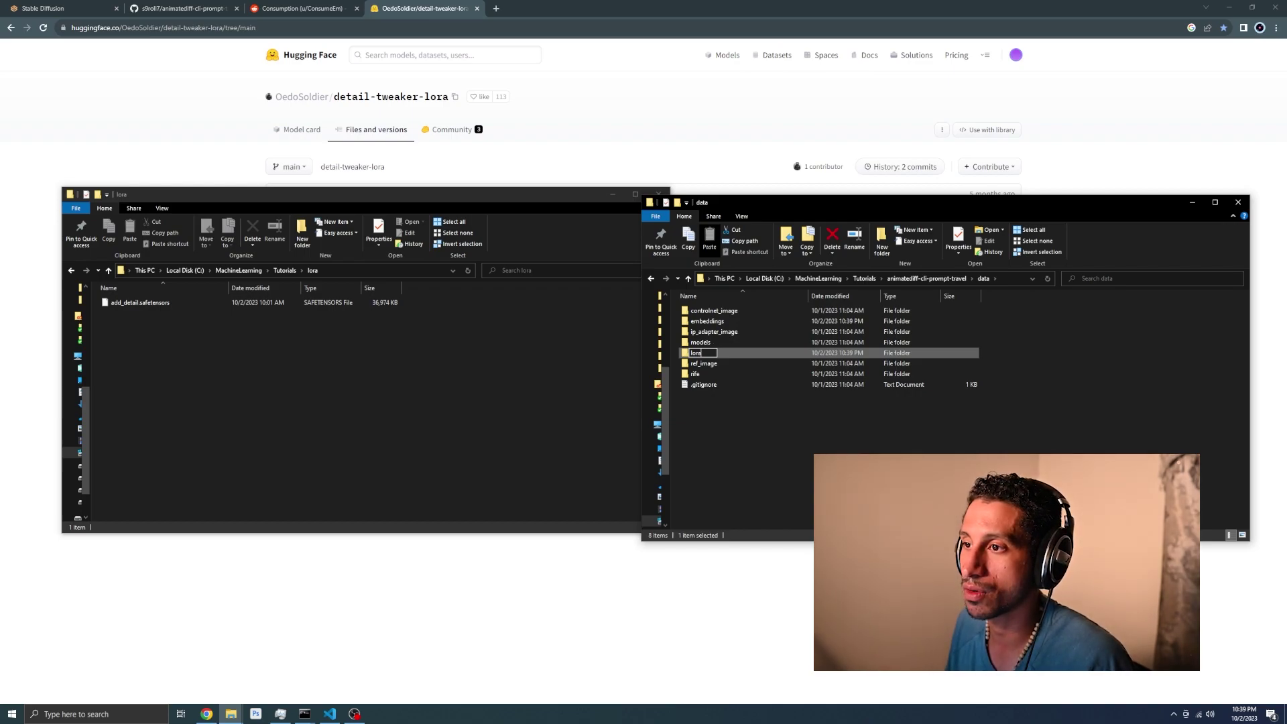
key(Return)
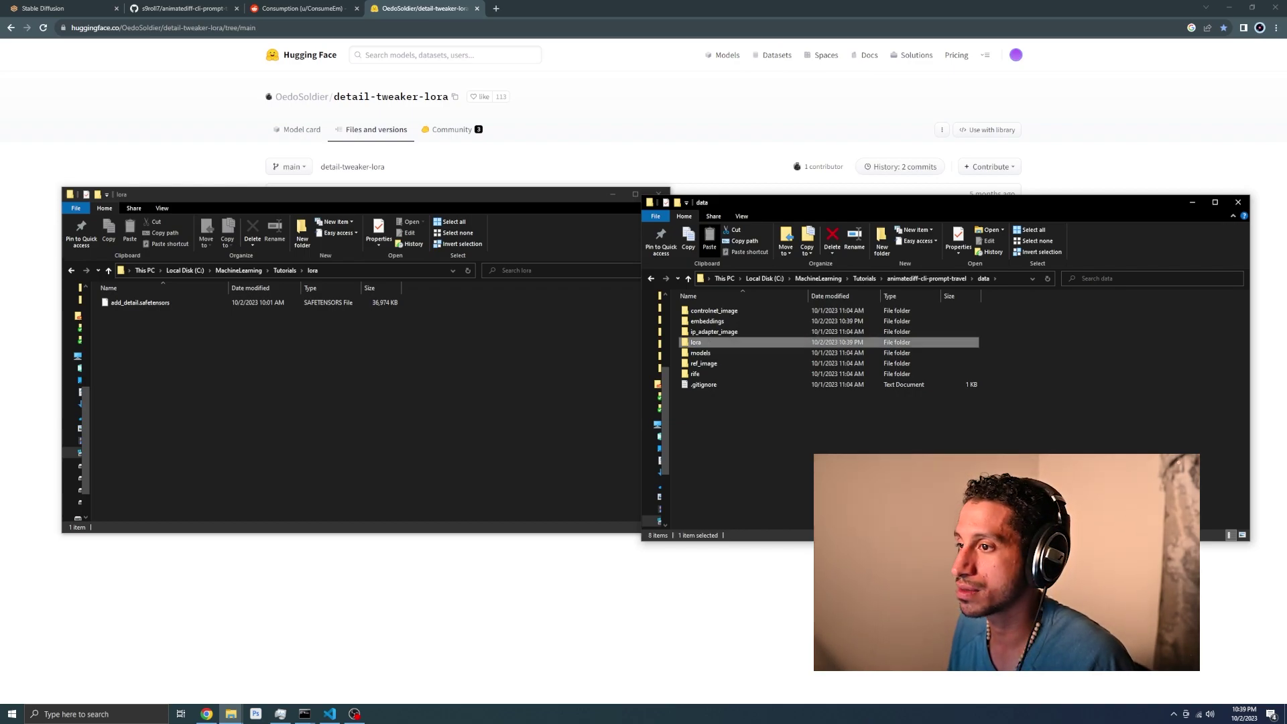
- Move add_detail.safetensors into the new lora folder and close the emptied old lora window
click(170, 304)
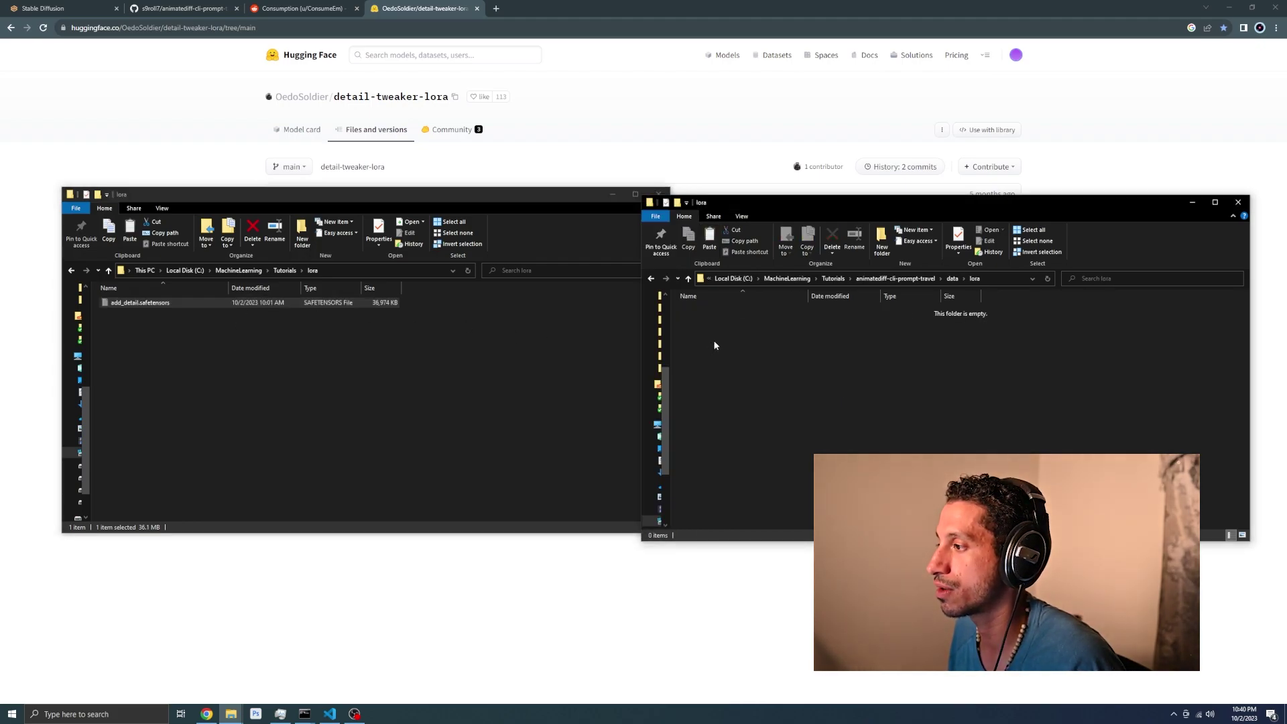
key(ctrl+v)
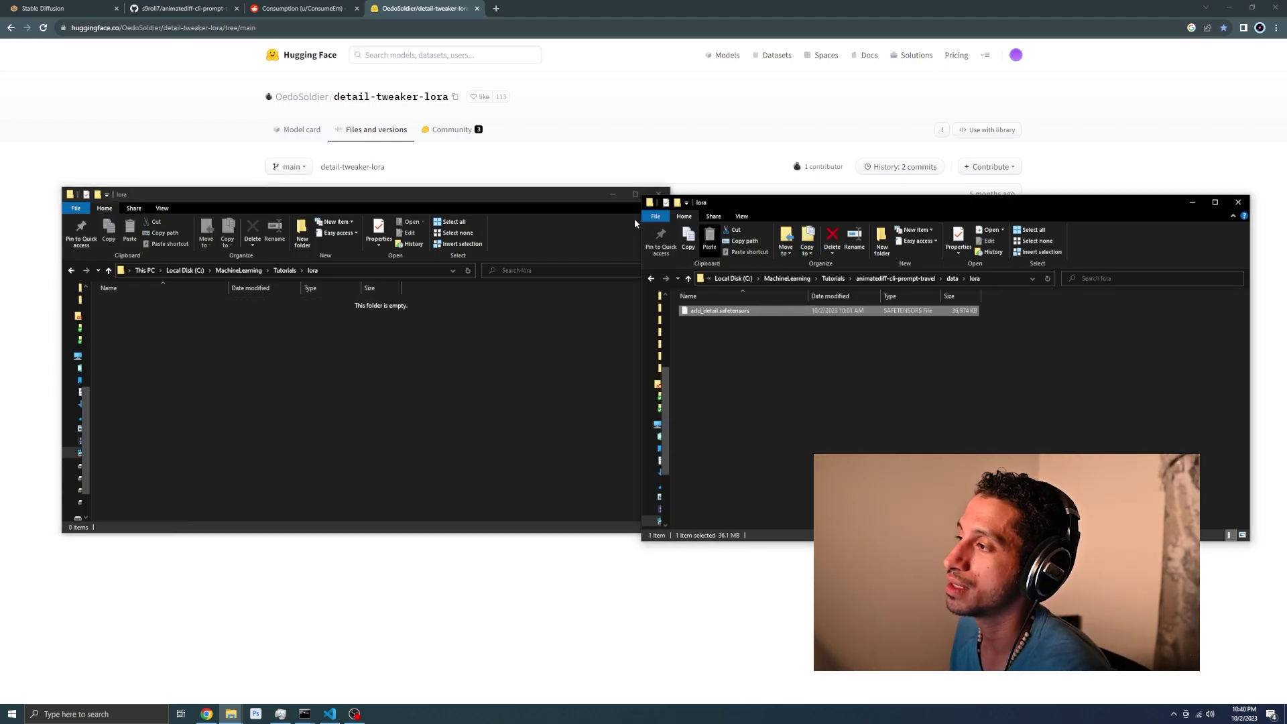
click(571, 195)
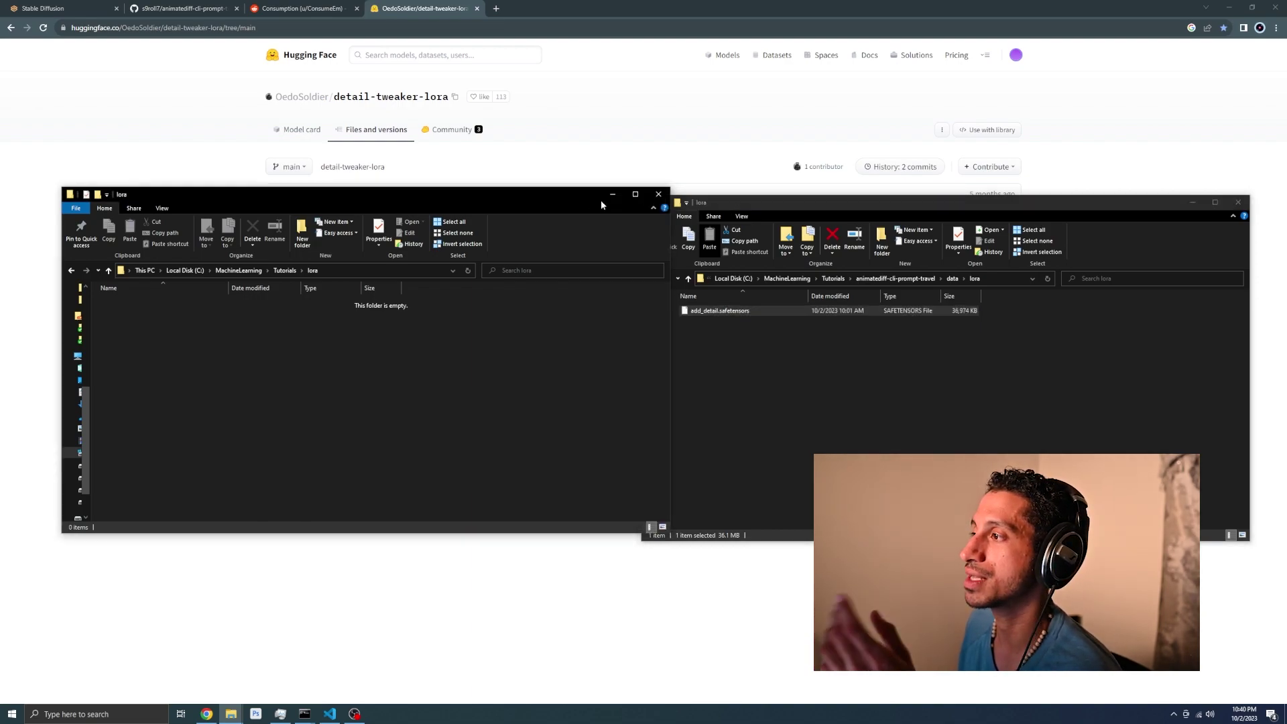
click(659, 195)
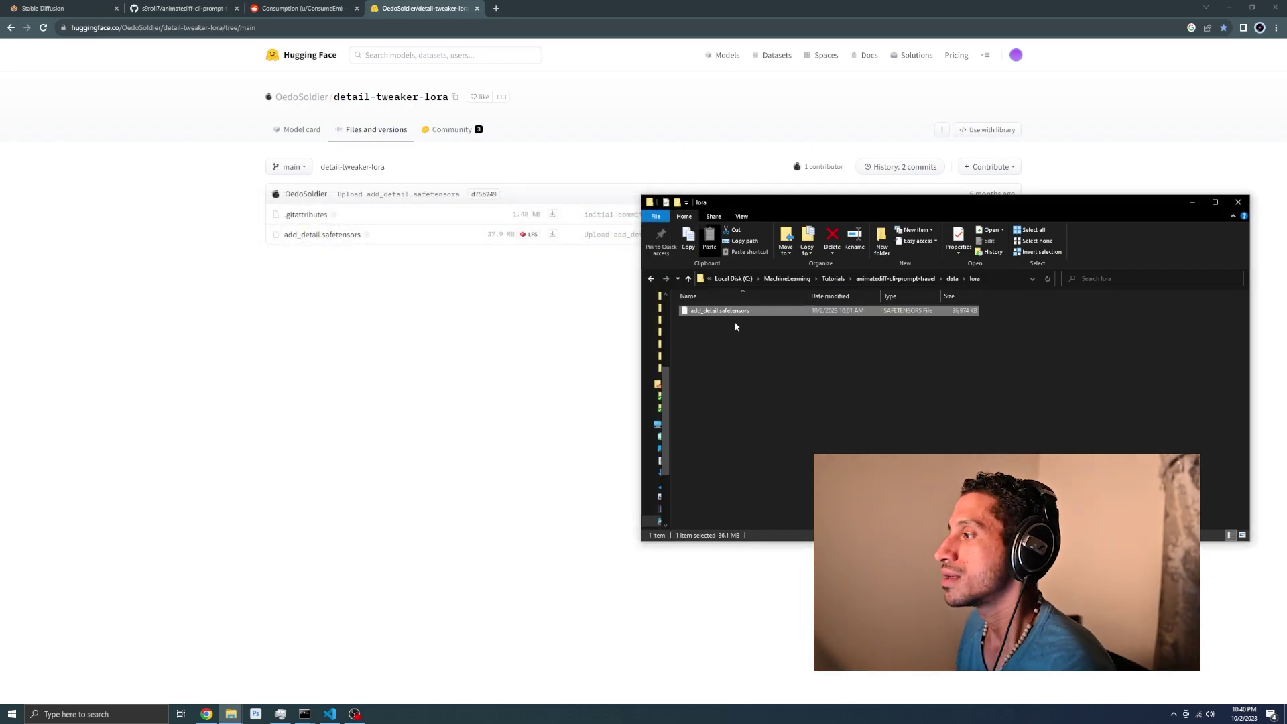
drag(746, 204, 621, 173)
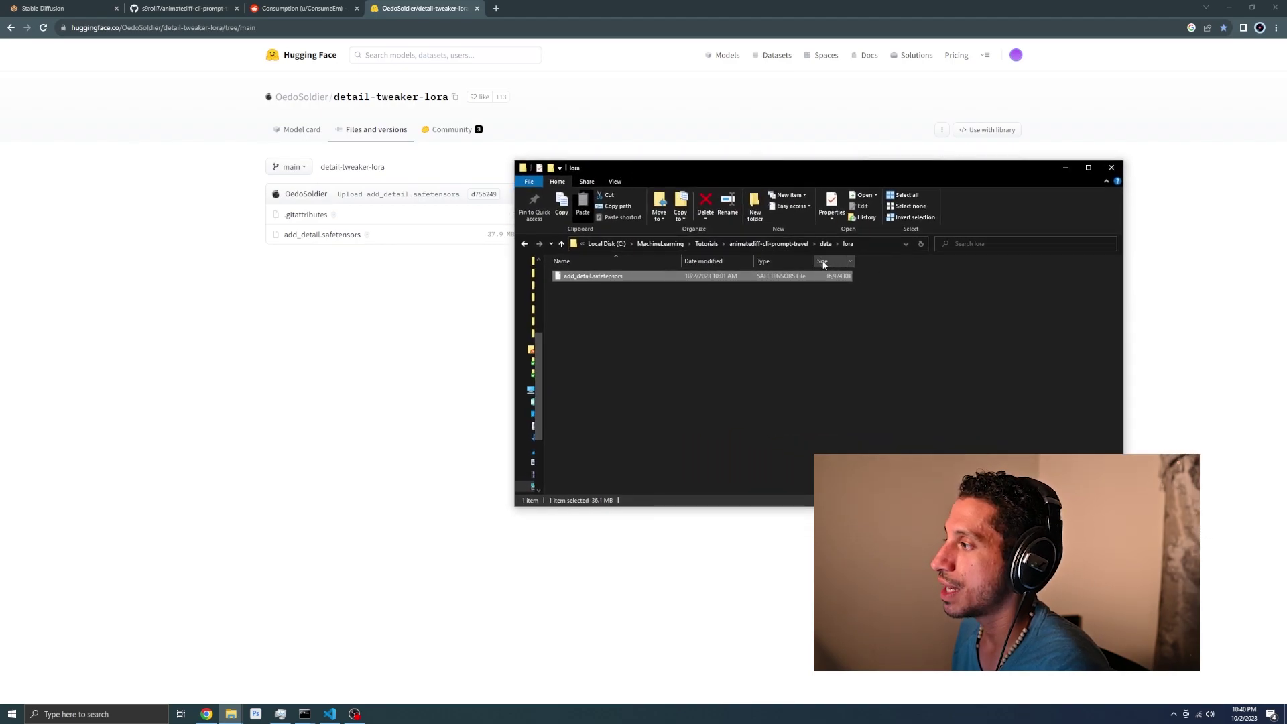
- Review the prompt settings in prompt_ip.json from prompt_fixed_ratio to n_prompt
click(329, 714)
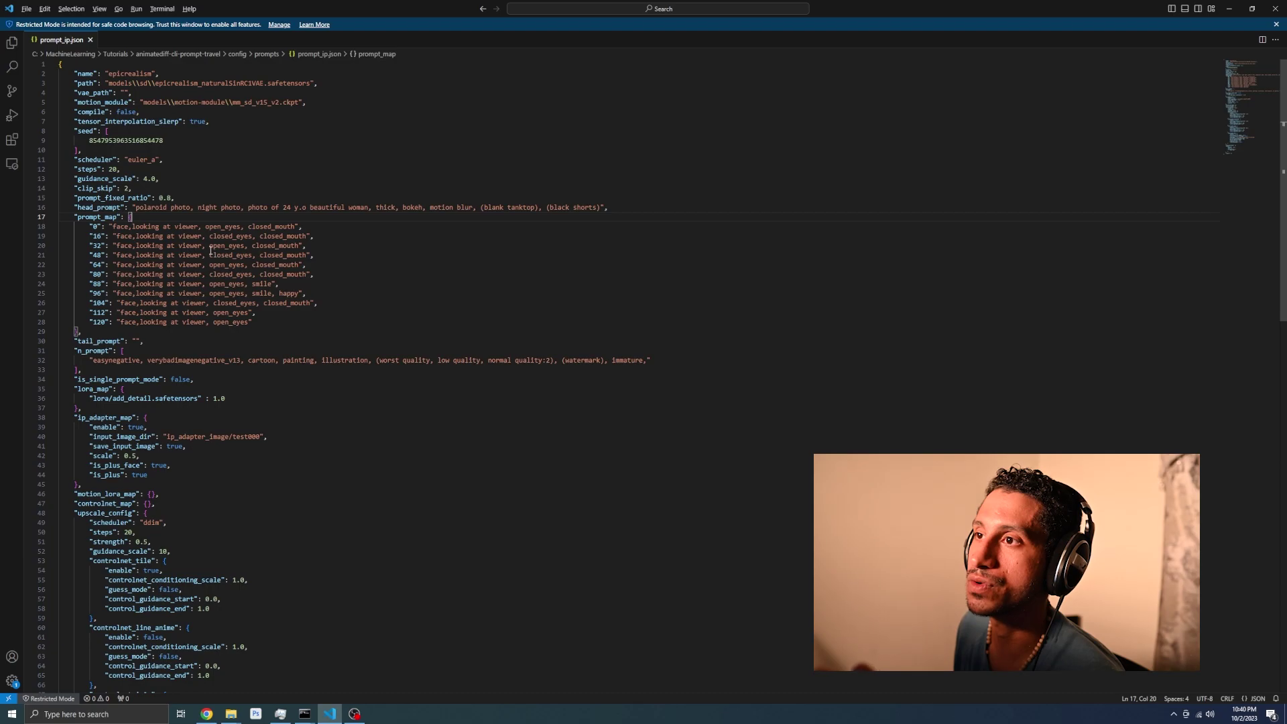
click(195, 570)
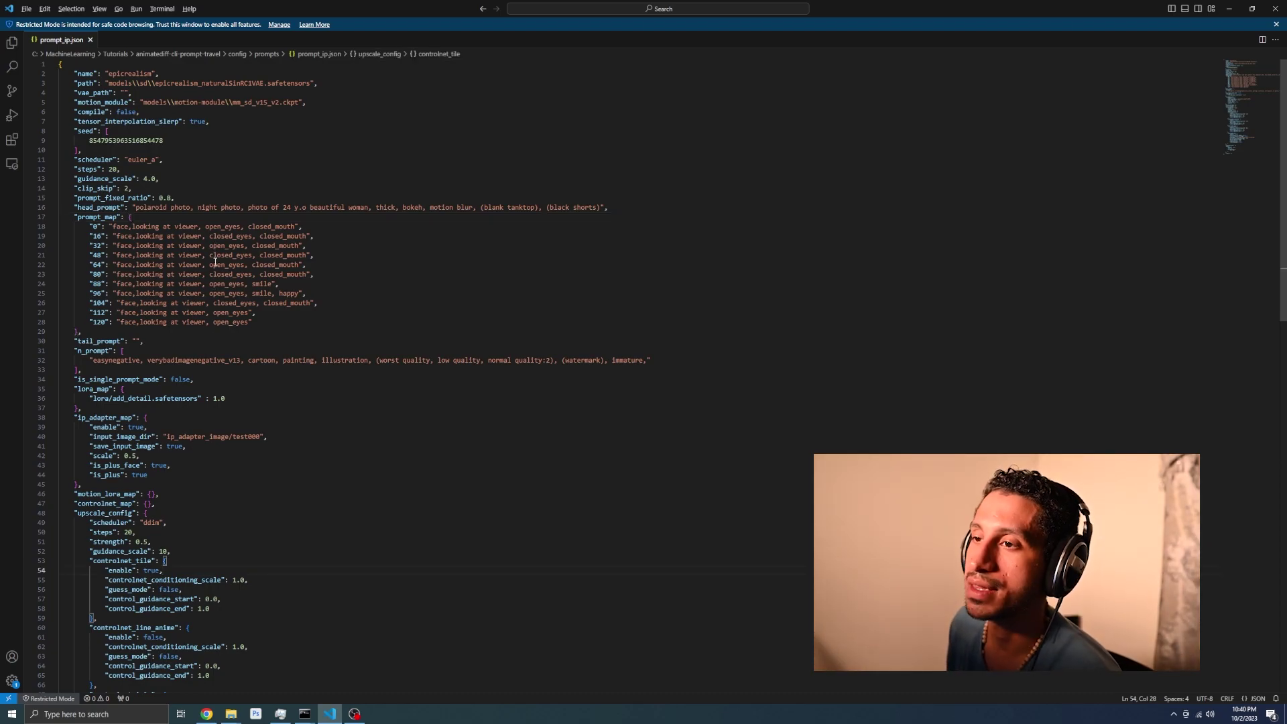
drag(668, 365, 59, 198)
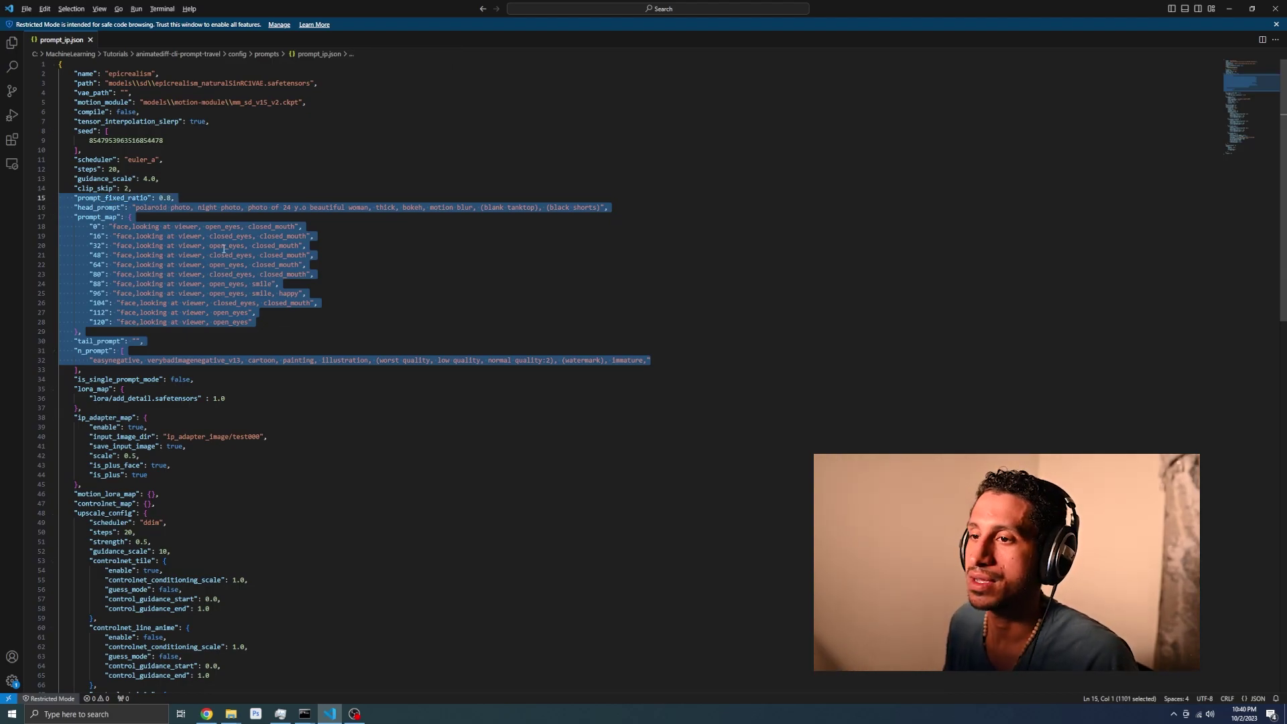
click(273, 388)
scroll(220, 411, down, 1)
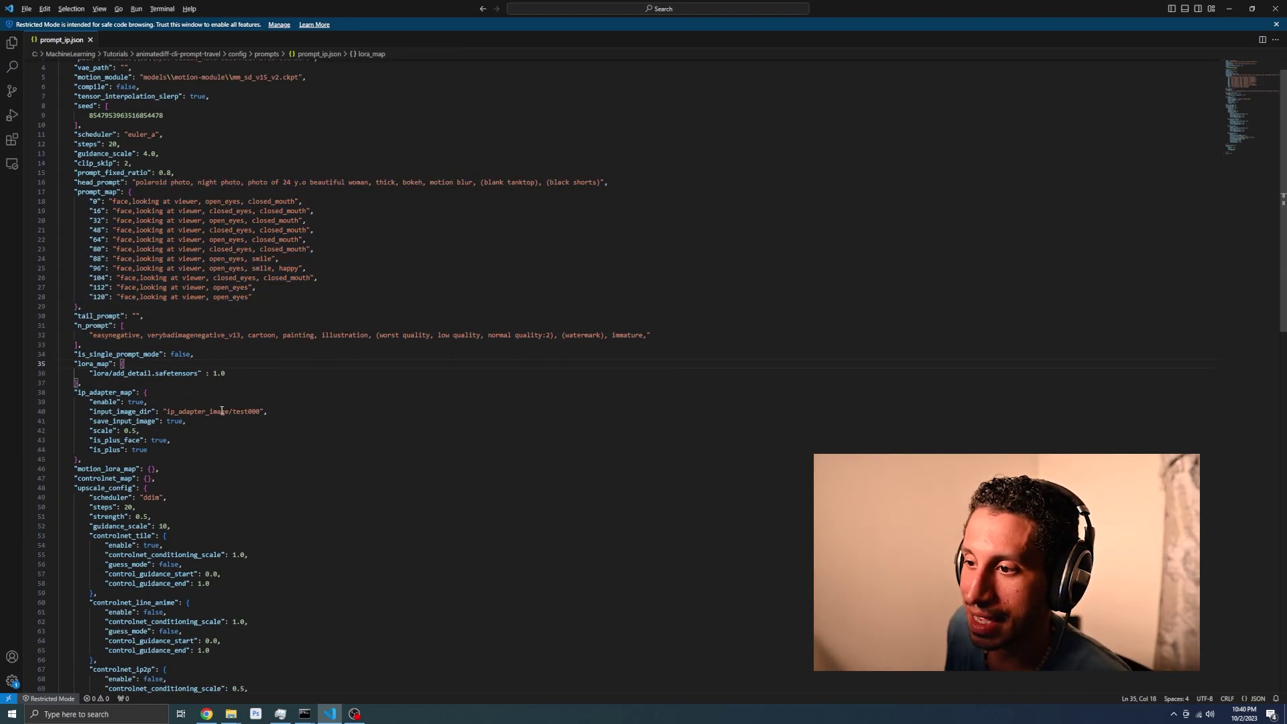
scroll(167, 421, down, 1)
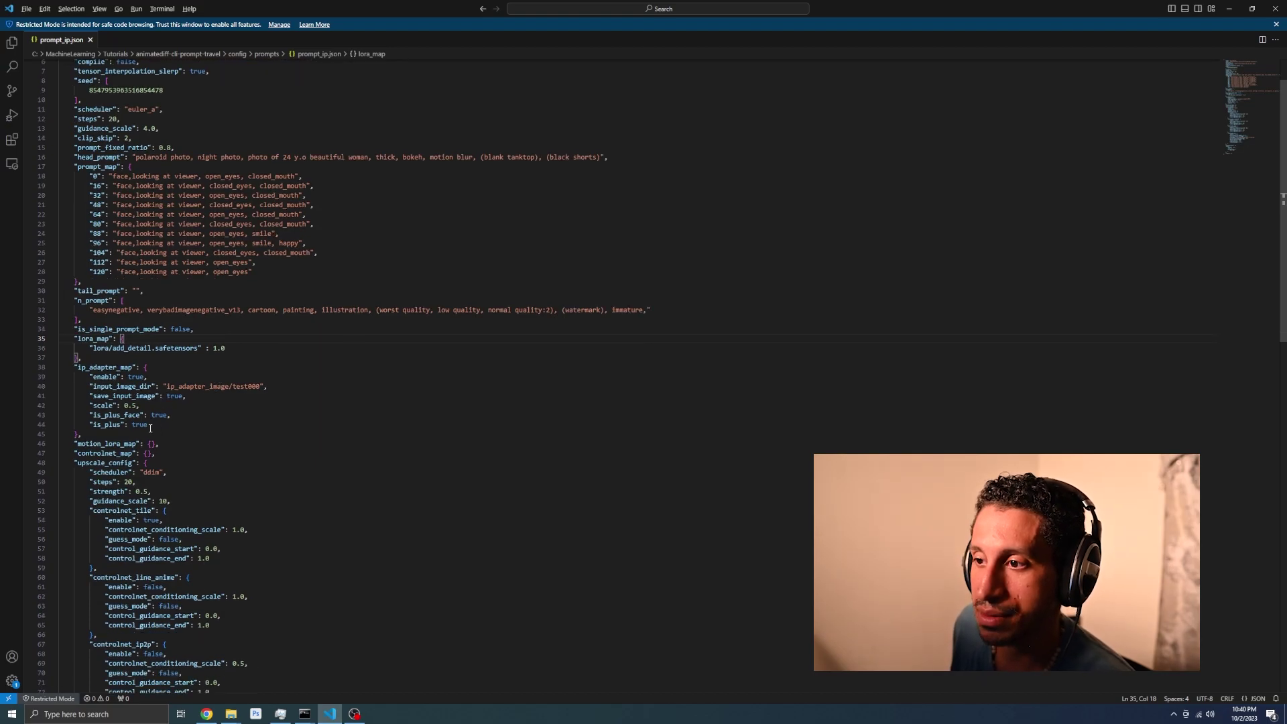
- Check the lora_map entry for add_detail.safetensors with weight 1.0
click(126, 440)
drag(126, 435, 70, 345)
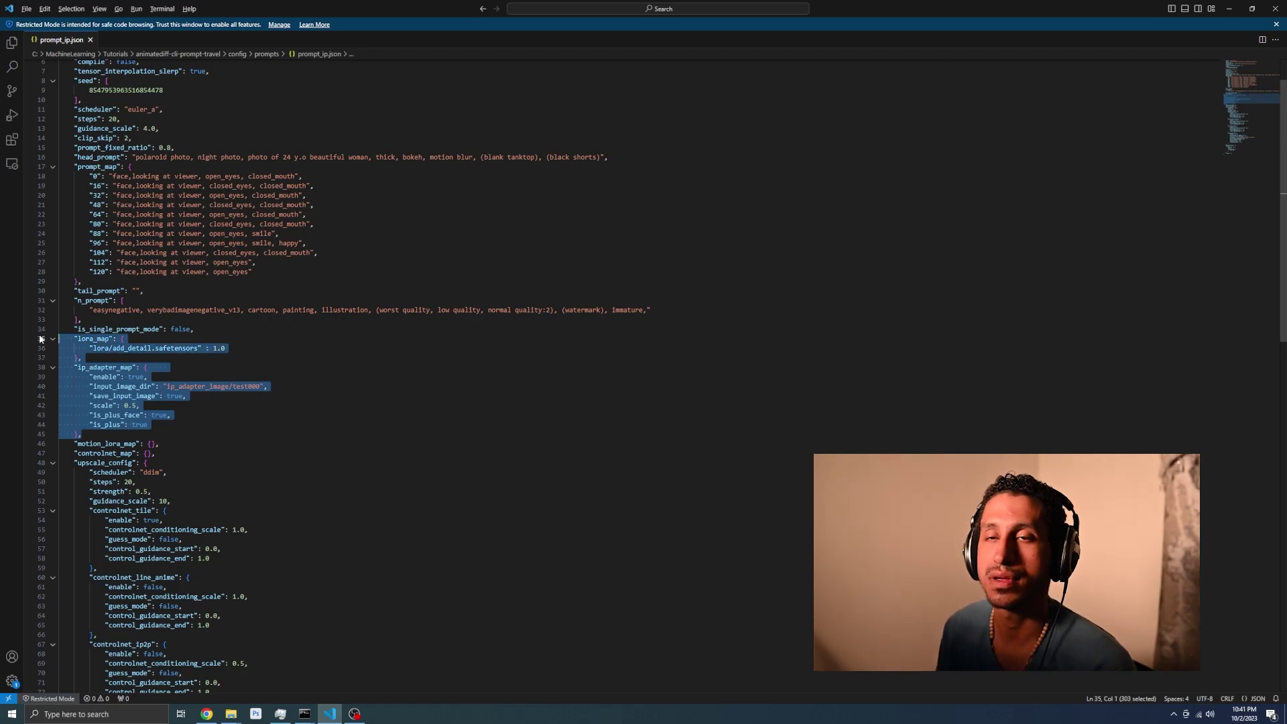
click(232, 349)
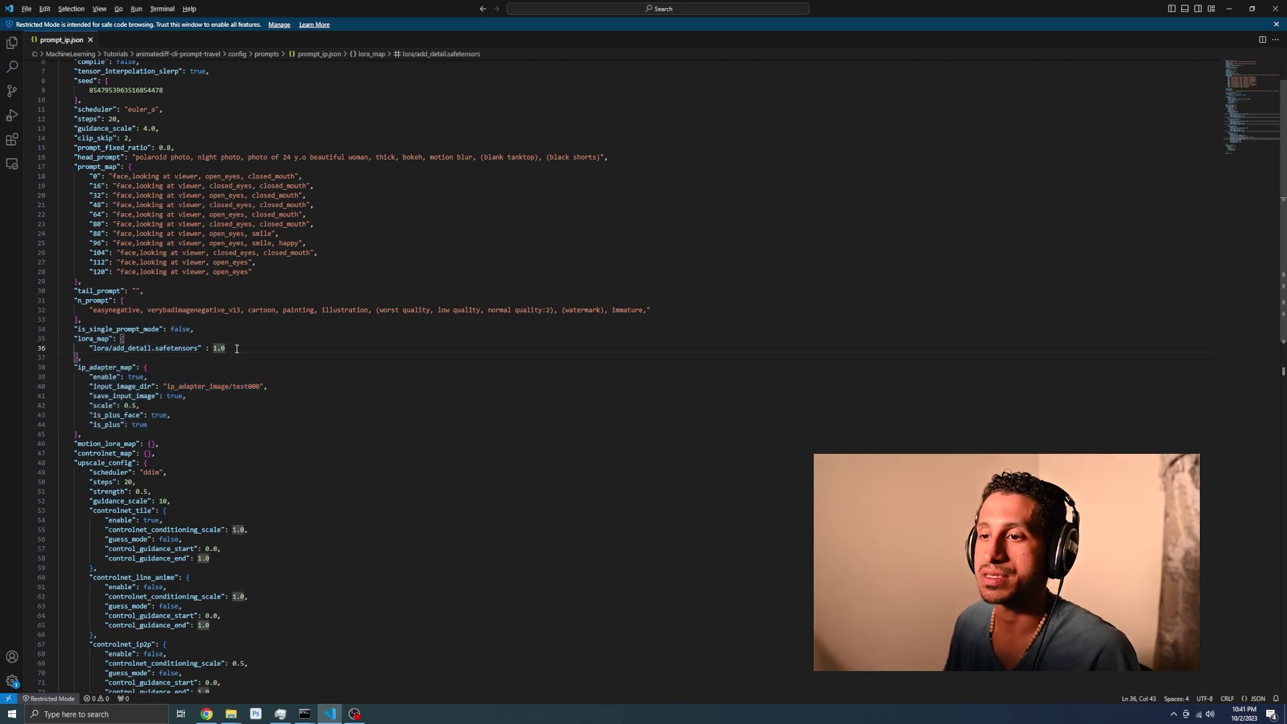
click(238, 351)
drag(239, 348, 213, 348)
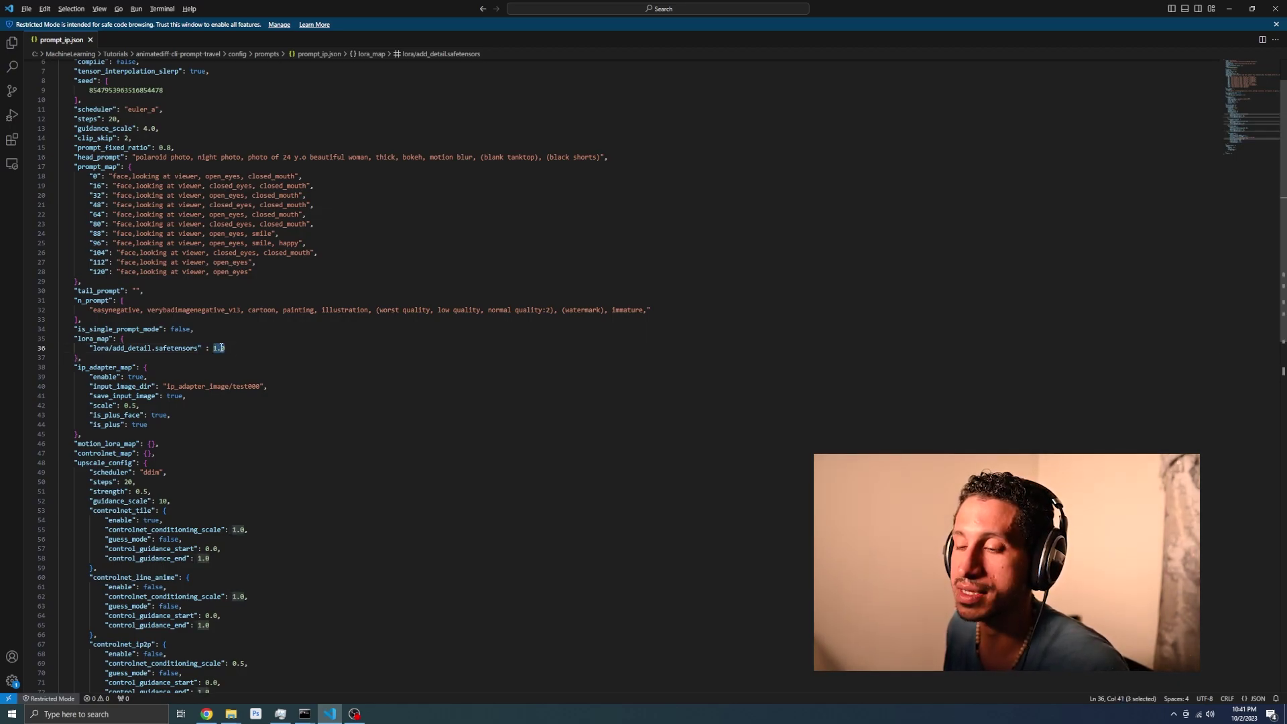
click(255, 349)
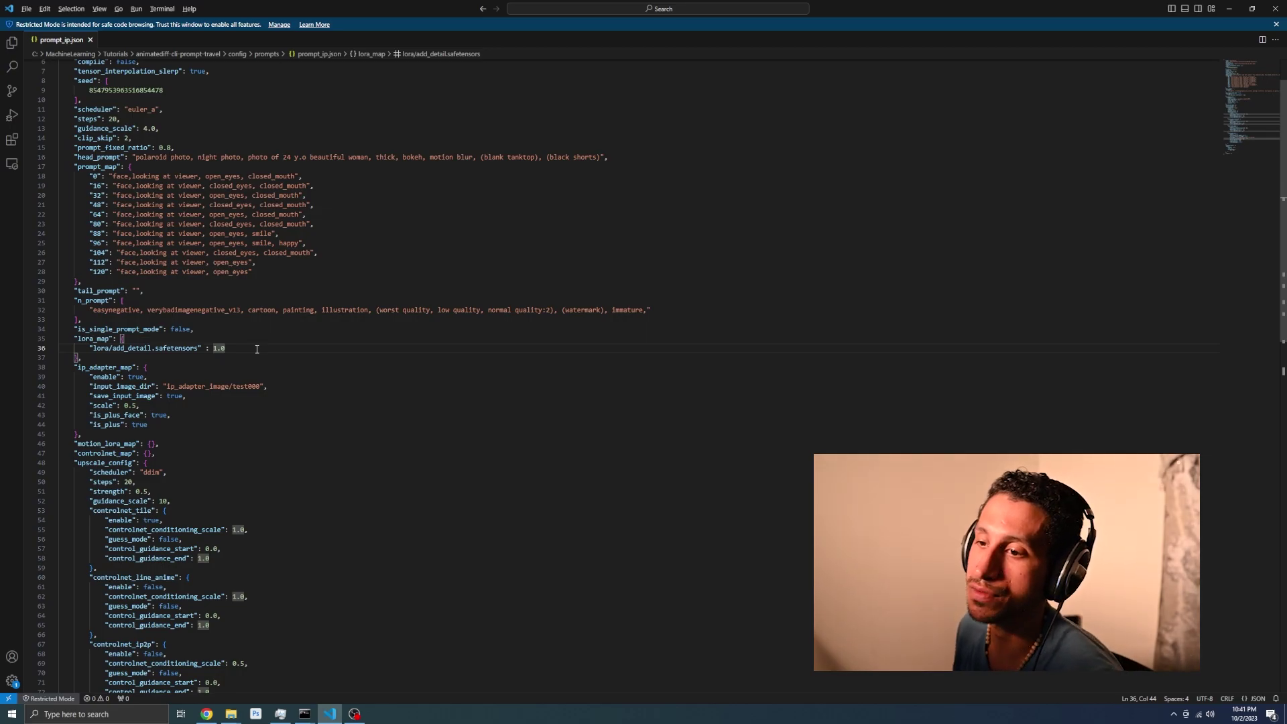
- Review ip_adapter_map: enable true, input image path, save_input_image true, is_plus_face and is_plus
double_click(116, 366)
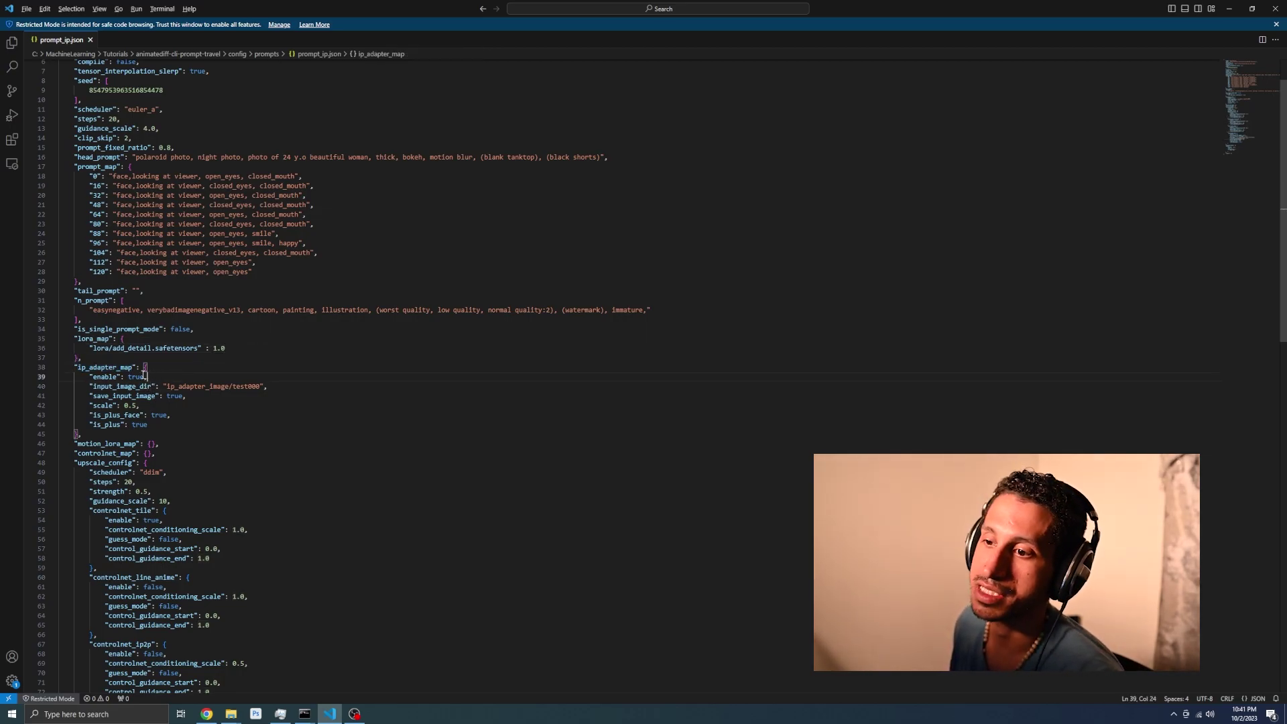
double_click(142, 376)
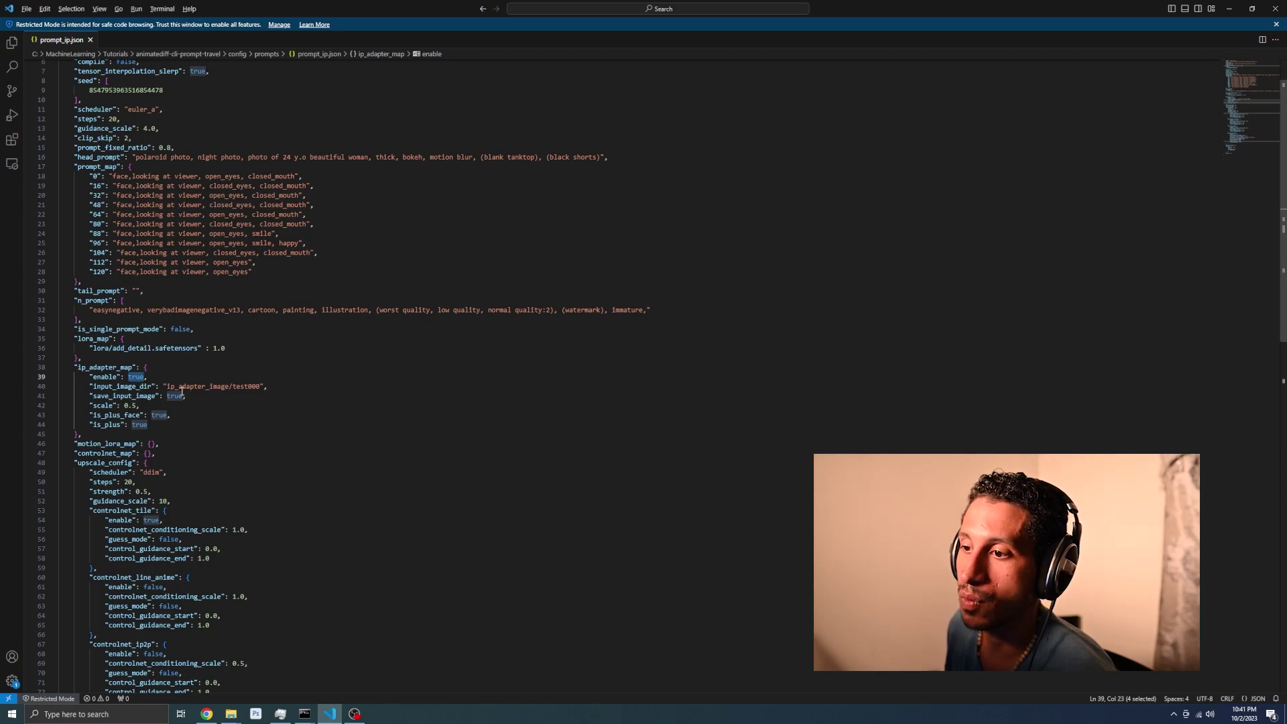
drag(170, 387, 246, 389)
double_click(174, 396)
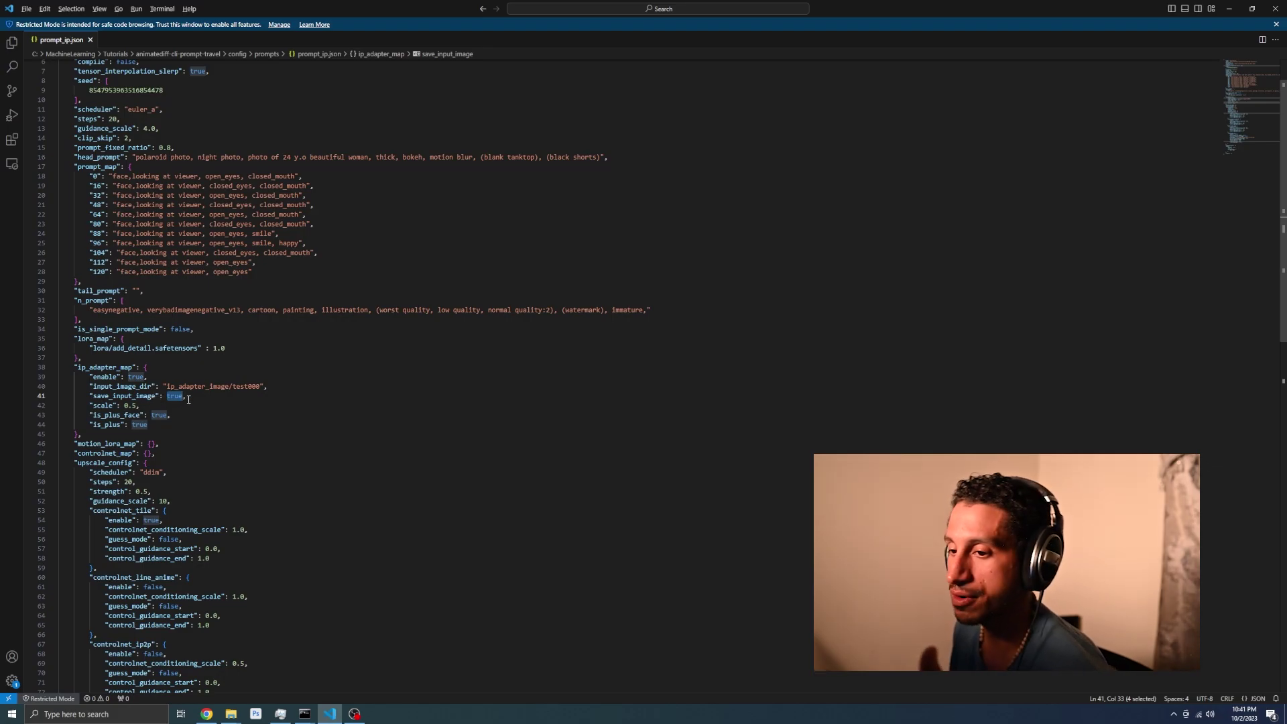
click(147, 404)
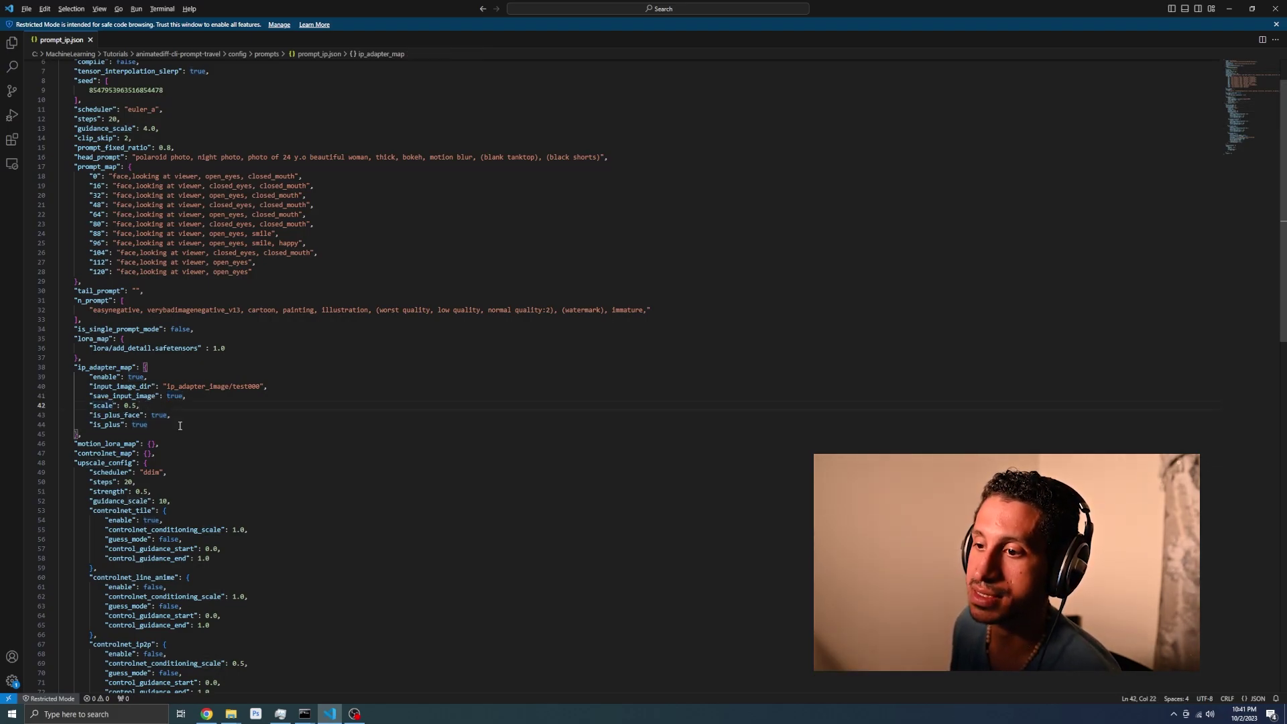
drag(180, 427, 33, 415)
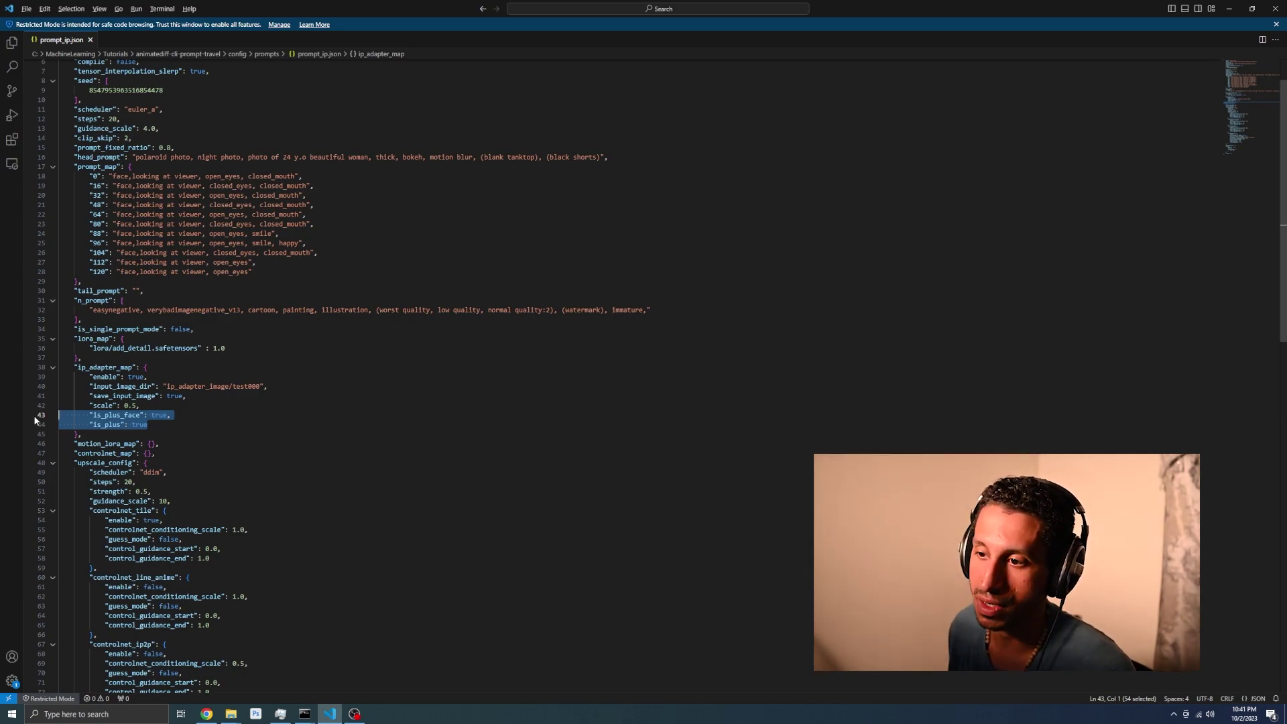
double_click(158, 415)
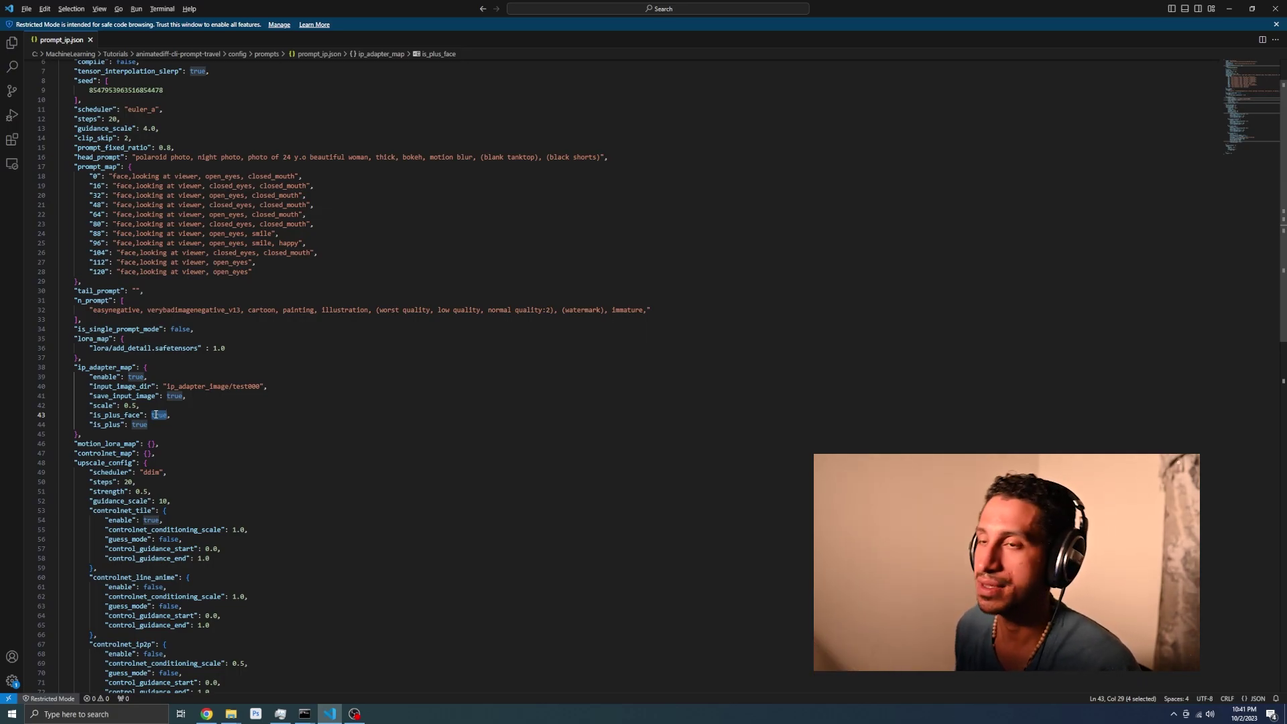
key(alt+Tab)
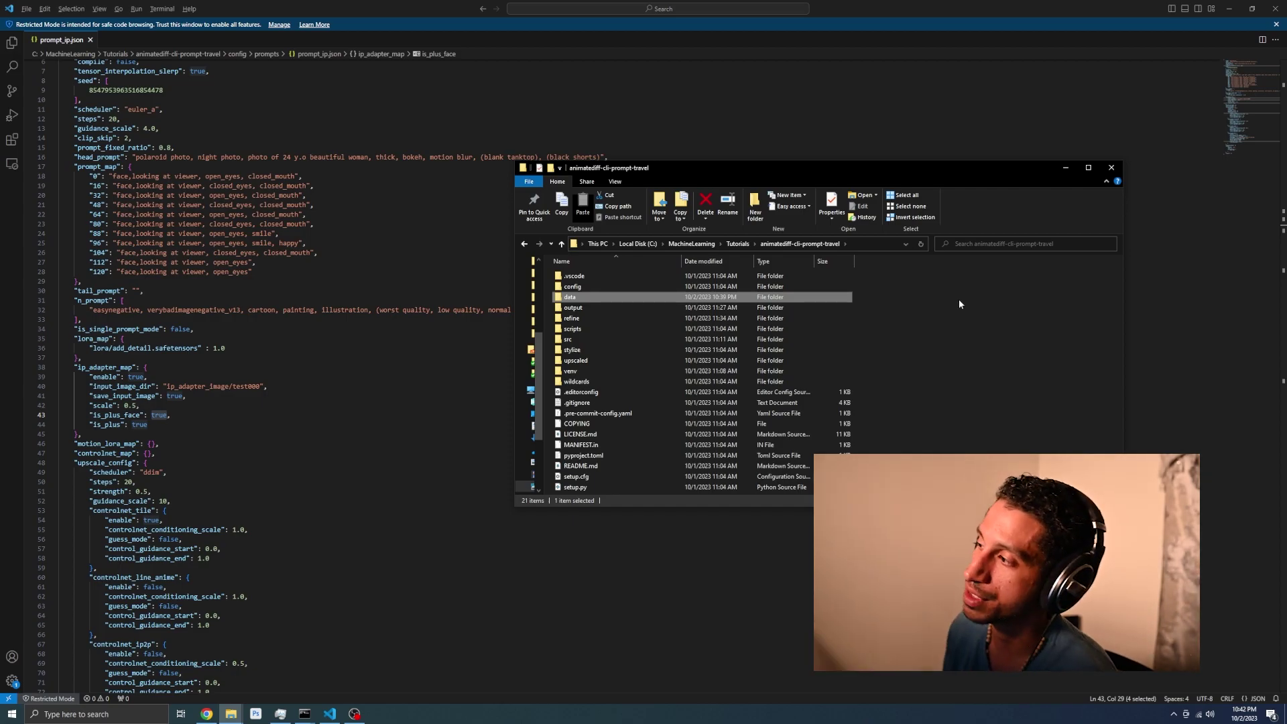
- Open data\ip_adapter_image\test, holding only put_pngs_here.txt, then switch to the Stable Diffusion web UI
double_click(612, 296)
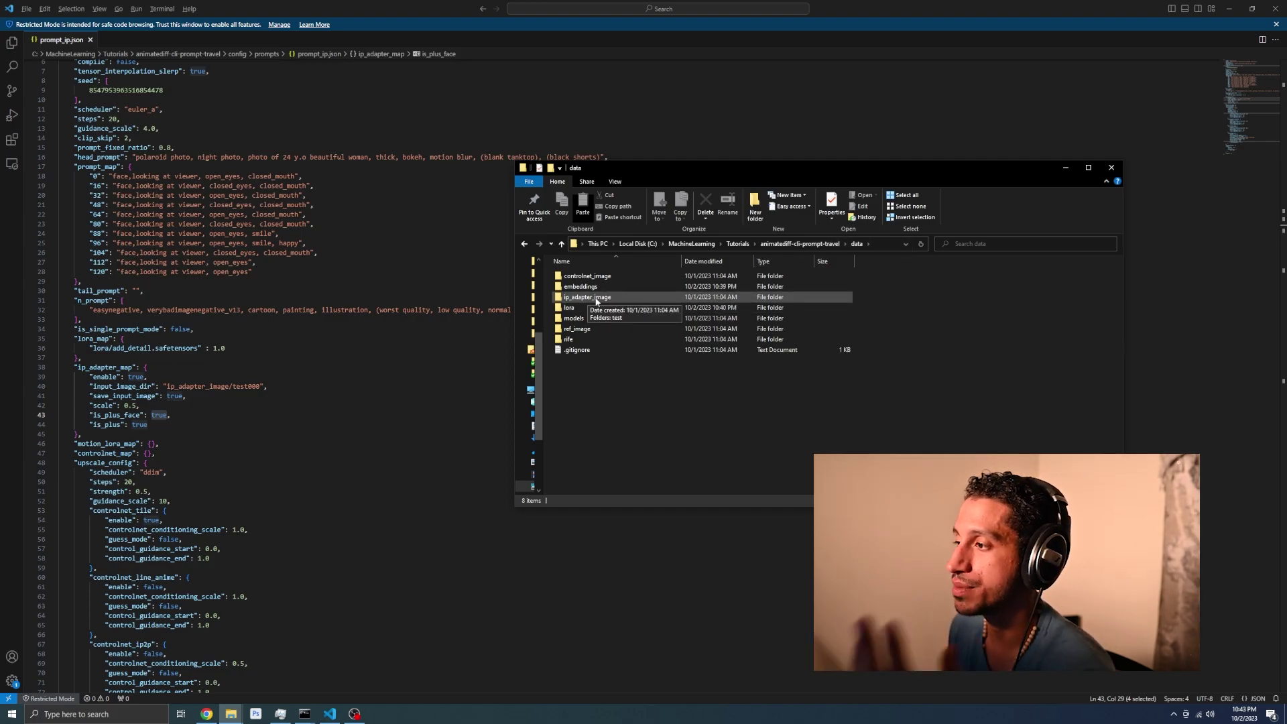
double_click(594, 298)
double_click(590, 275)
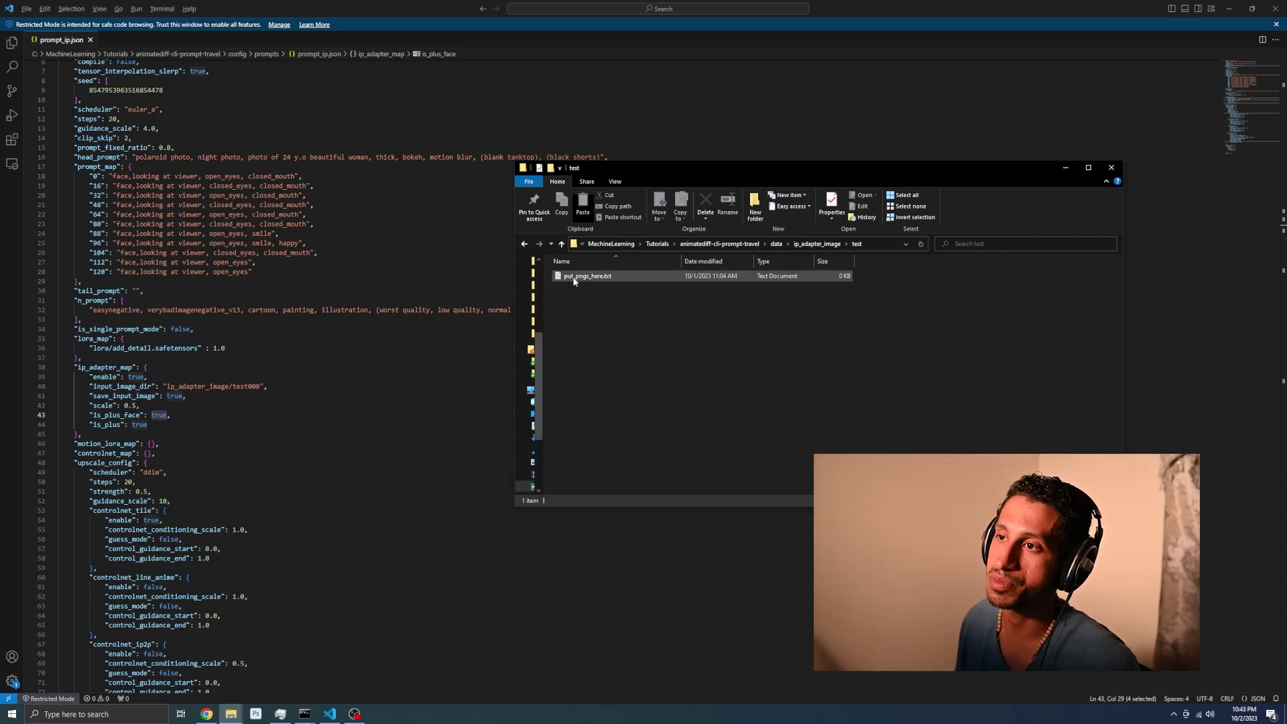
key(alt+Tab)
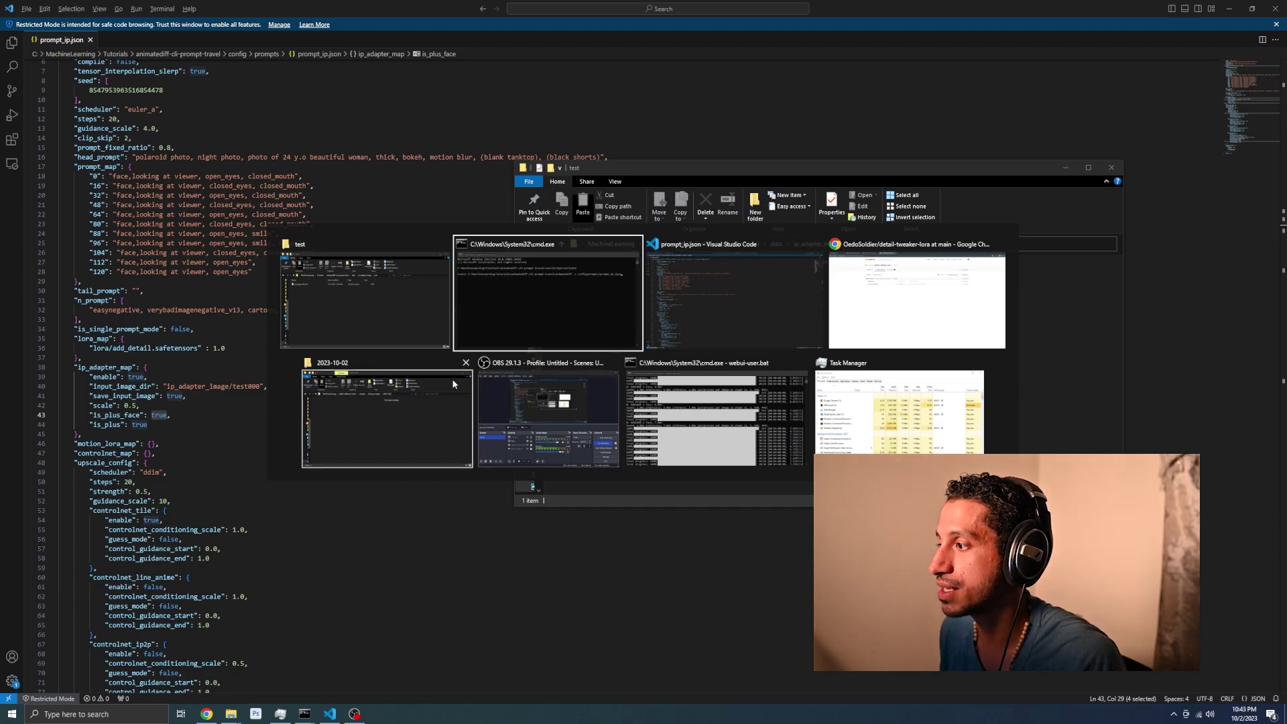
click(916, 299)
click(59, 9)
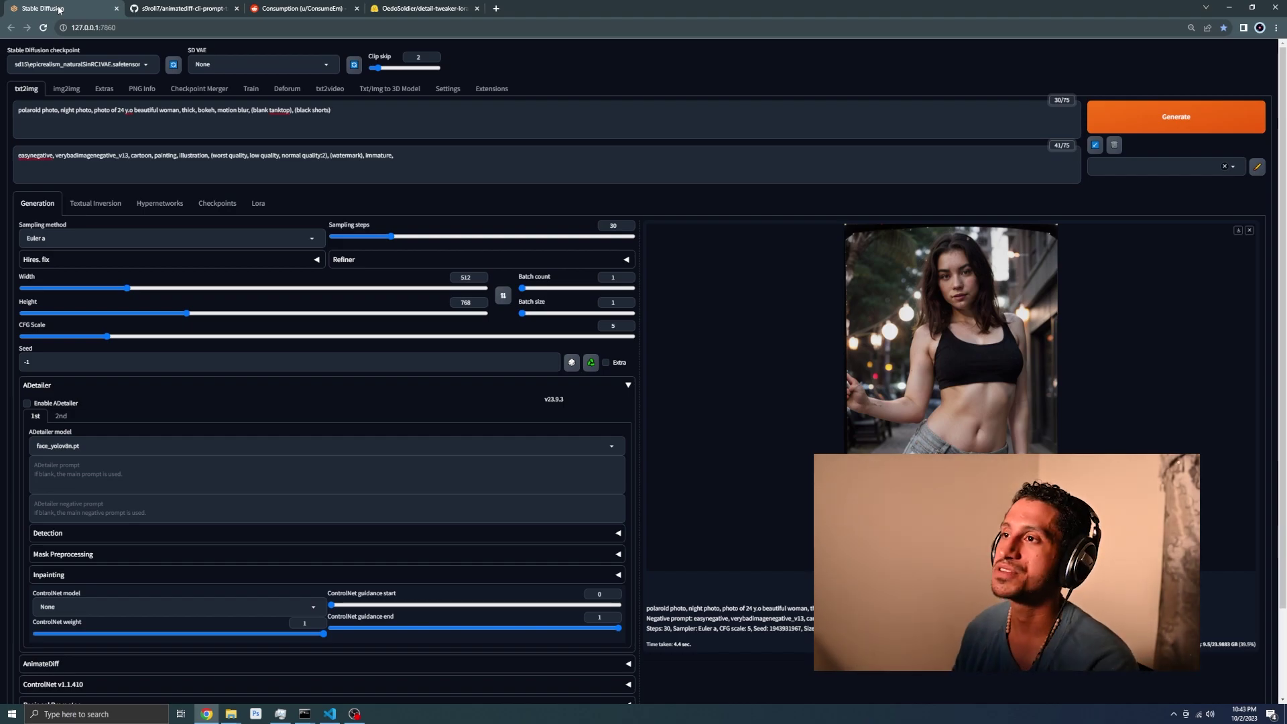
drag(181, 110, 232, 135)
key(alt+Tab)
key(alt+Tab)
key(alt+Tab)
key(alt+Tab)
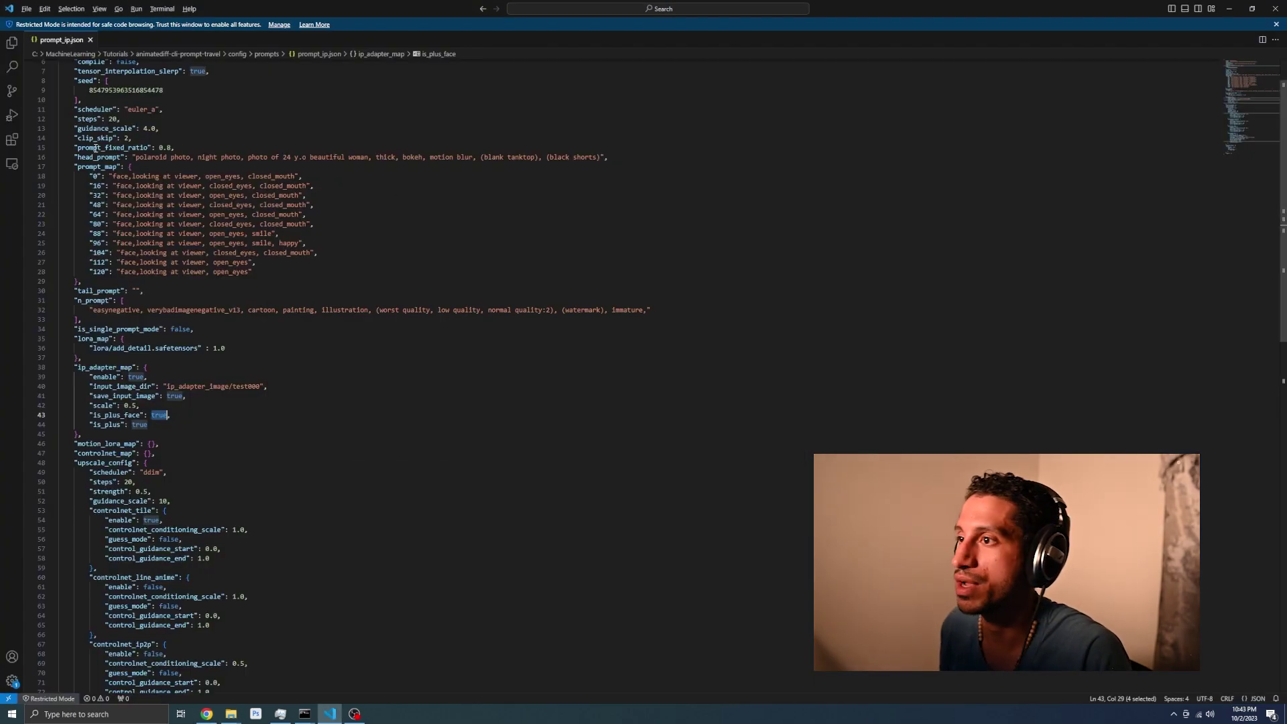
scroll(571, 228, up, 2)
drag(637, 215, 117, 210)
click(202, 198)
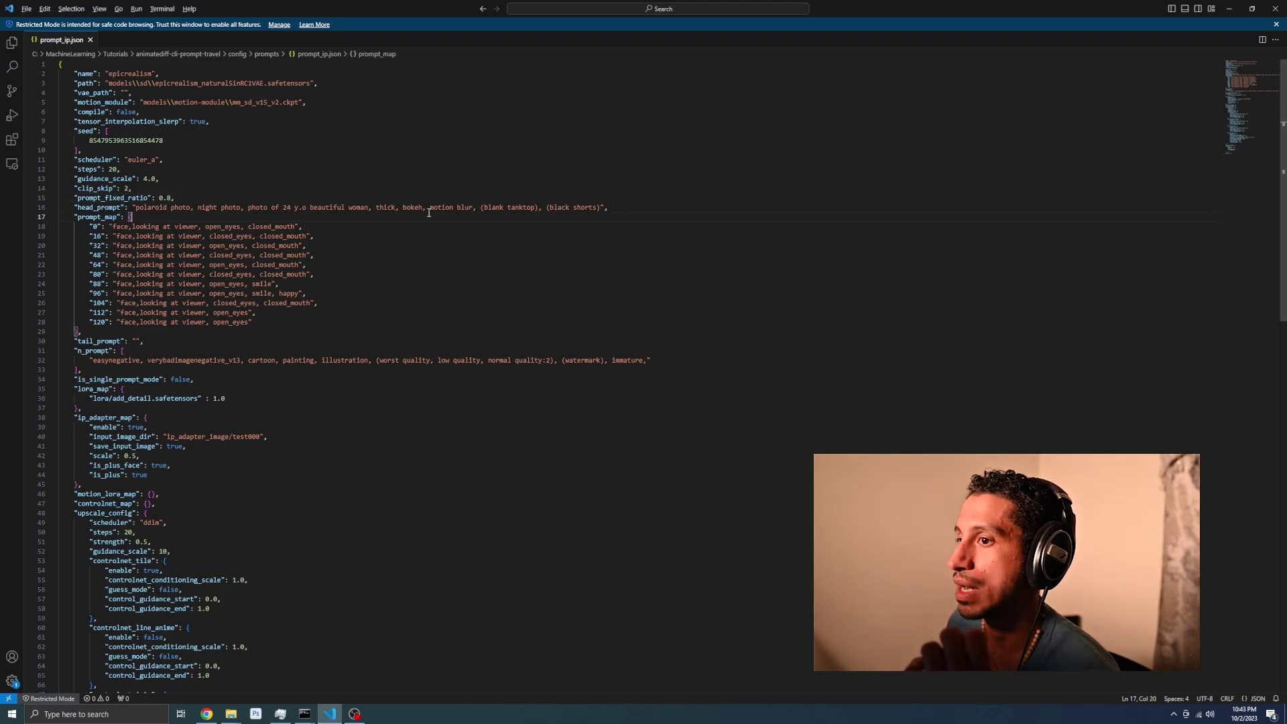
drag(643, 208, 278, 208)
click(146, 207)
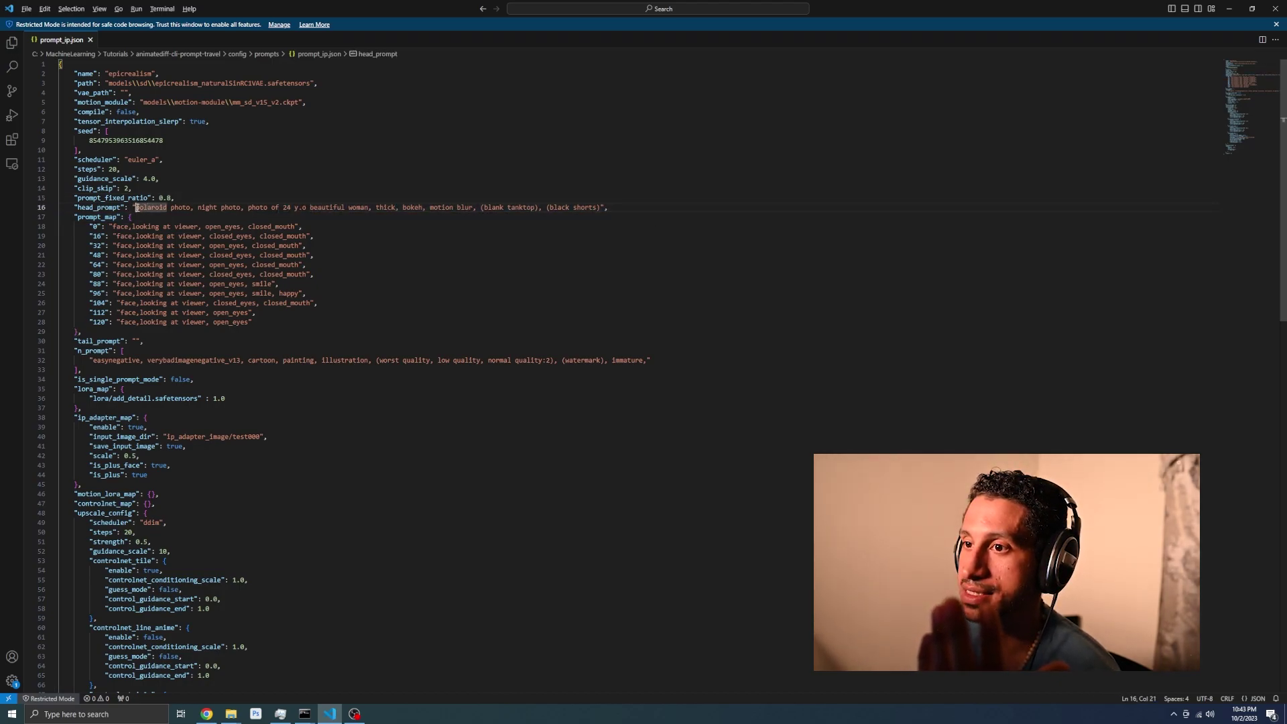
drag(136, 207, 535, 210)
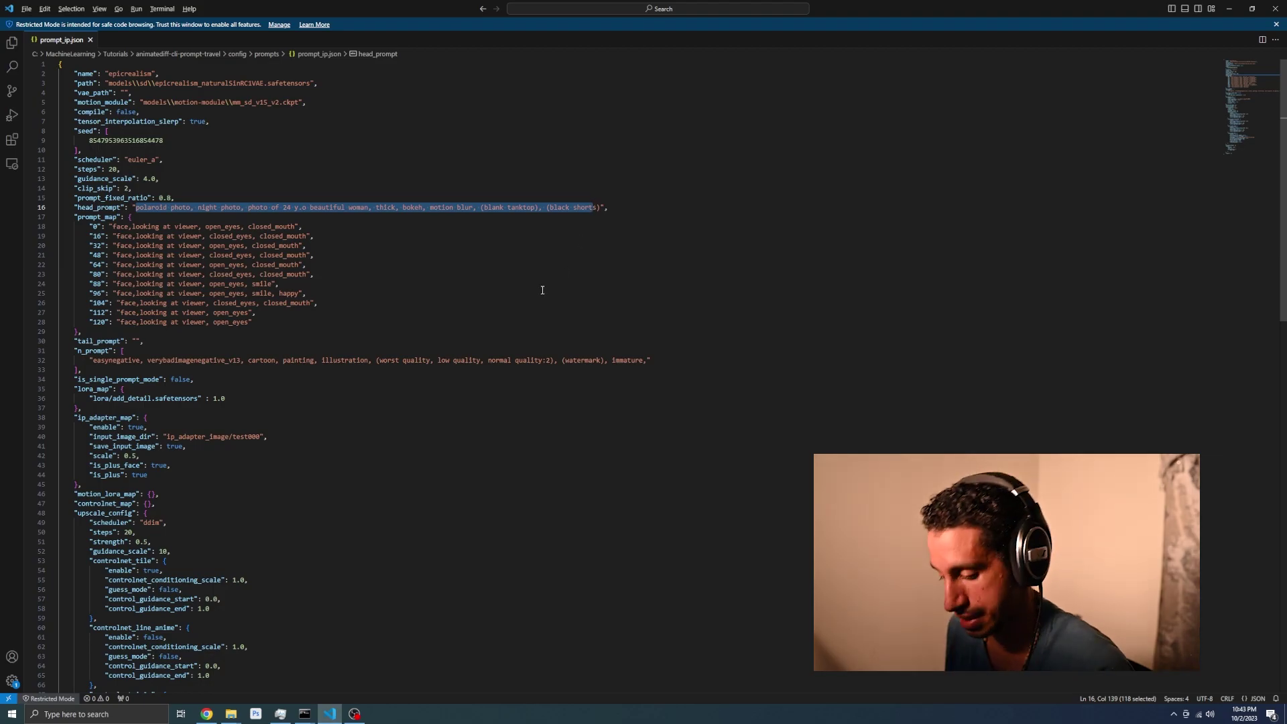
key(alt+Tab)
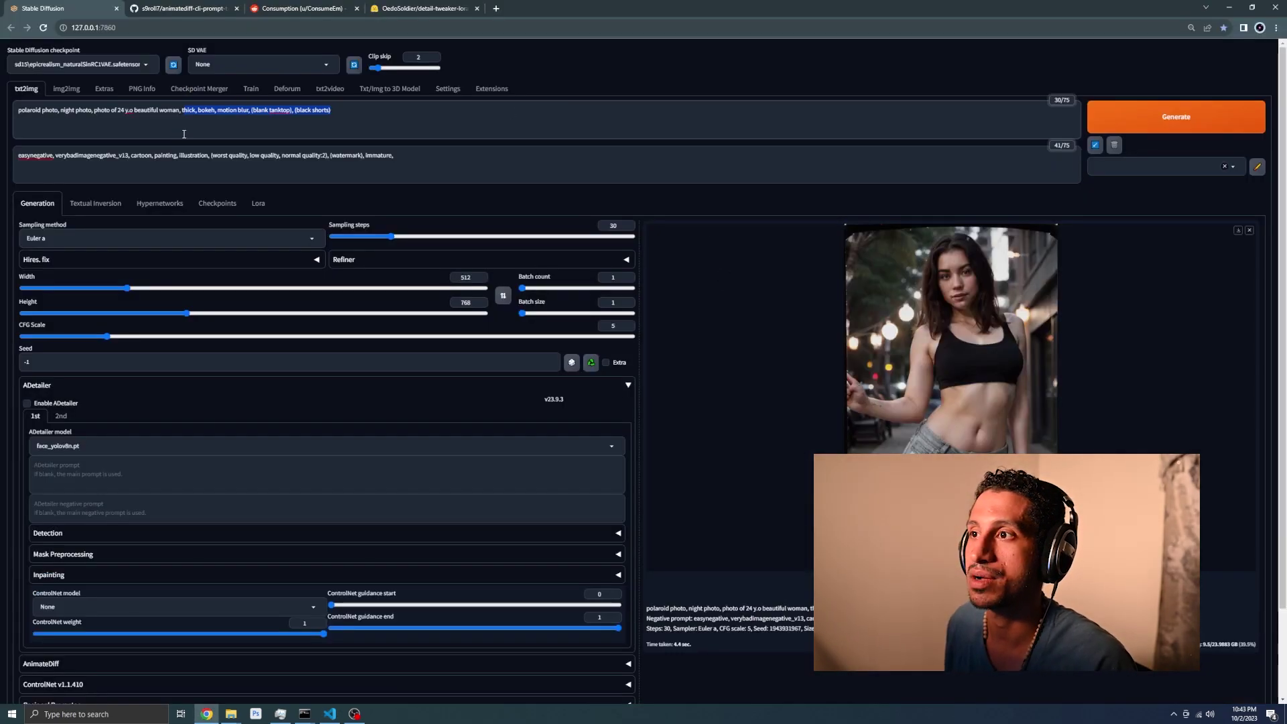
key(alt+Tab)
drag(103, 364, 408, 371)
click(379, 369)
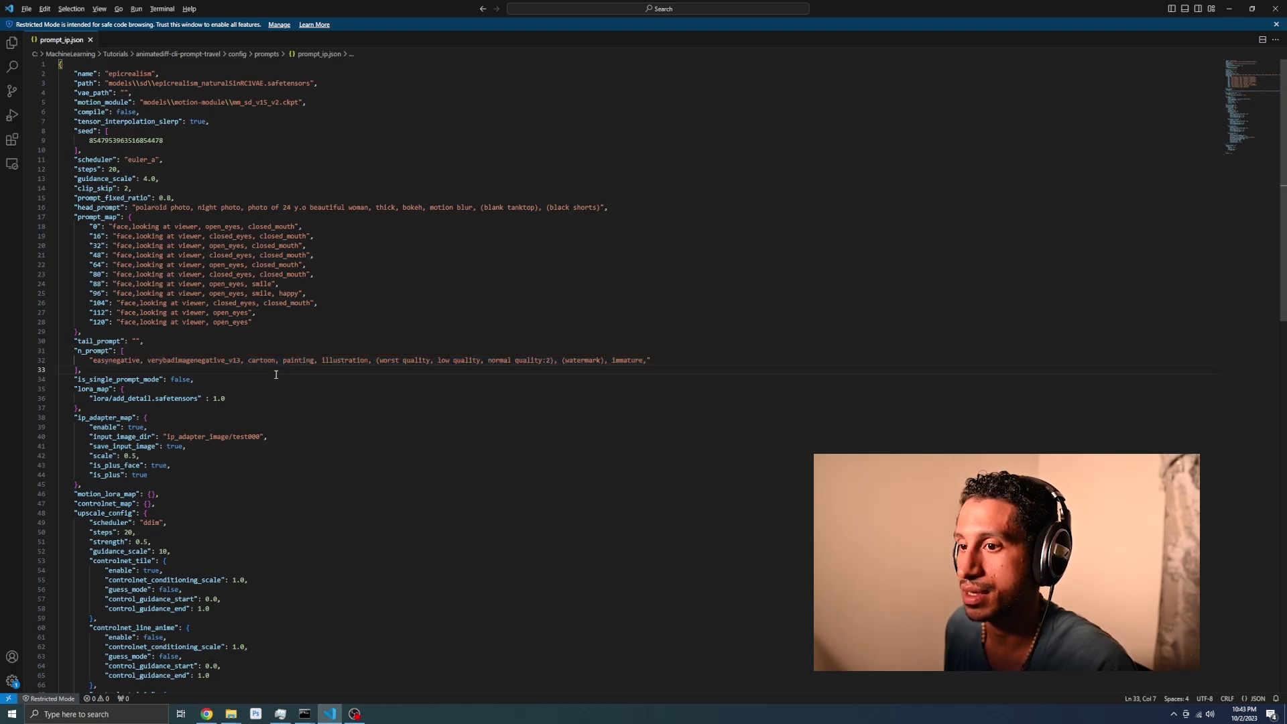
key(alt+Tab)
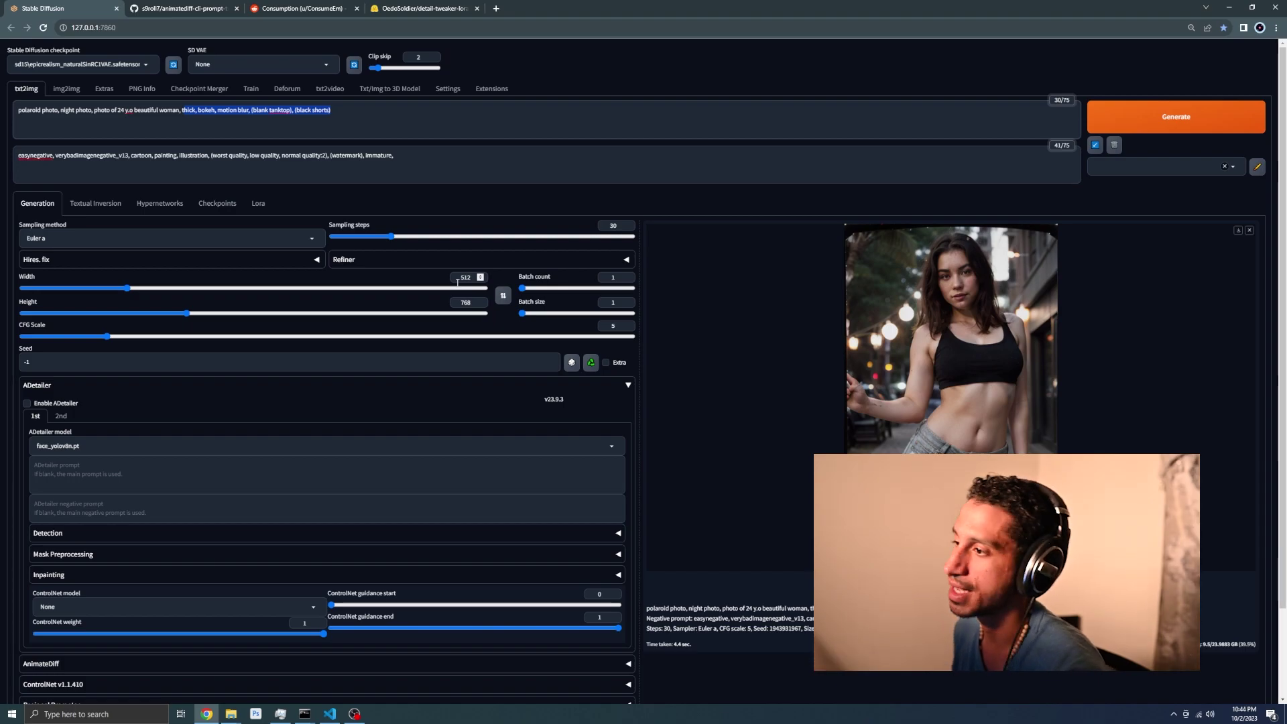
- Collapse ADetailer and generate a fresh night-street portrait from the polaroid prompt
click(628, 388)
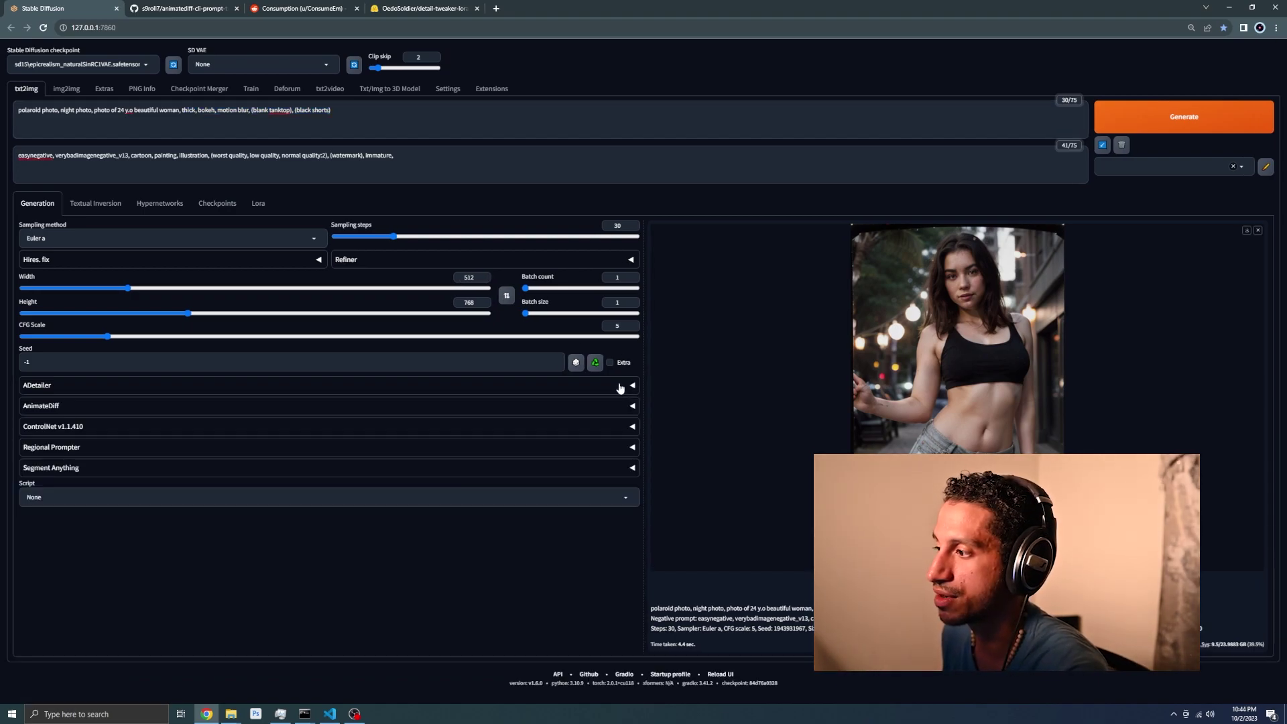
click(1152, 129)
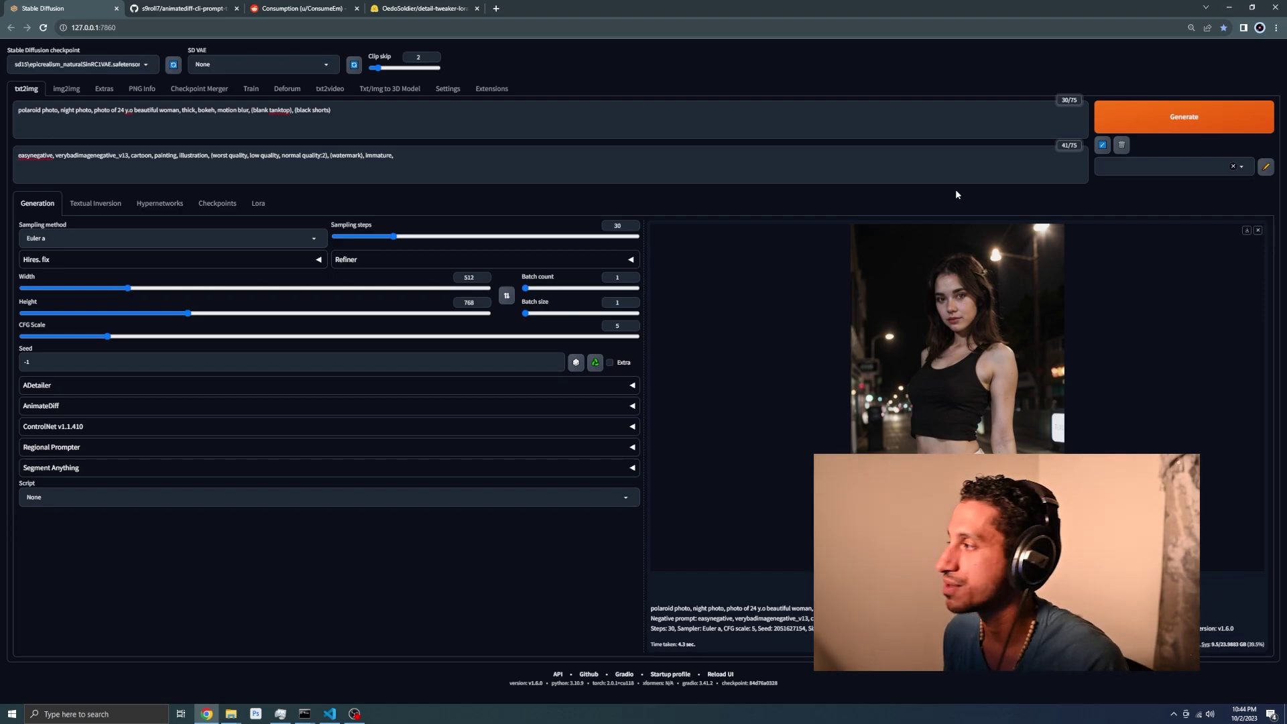
key(alt+Tab)
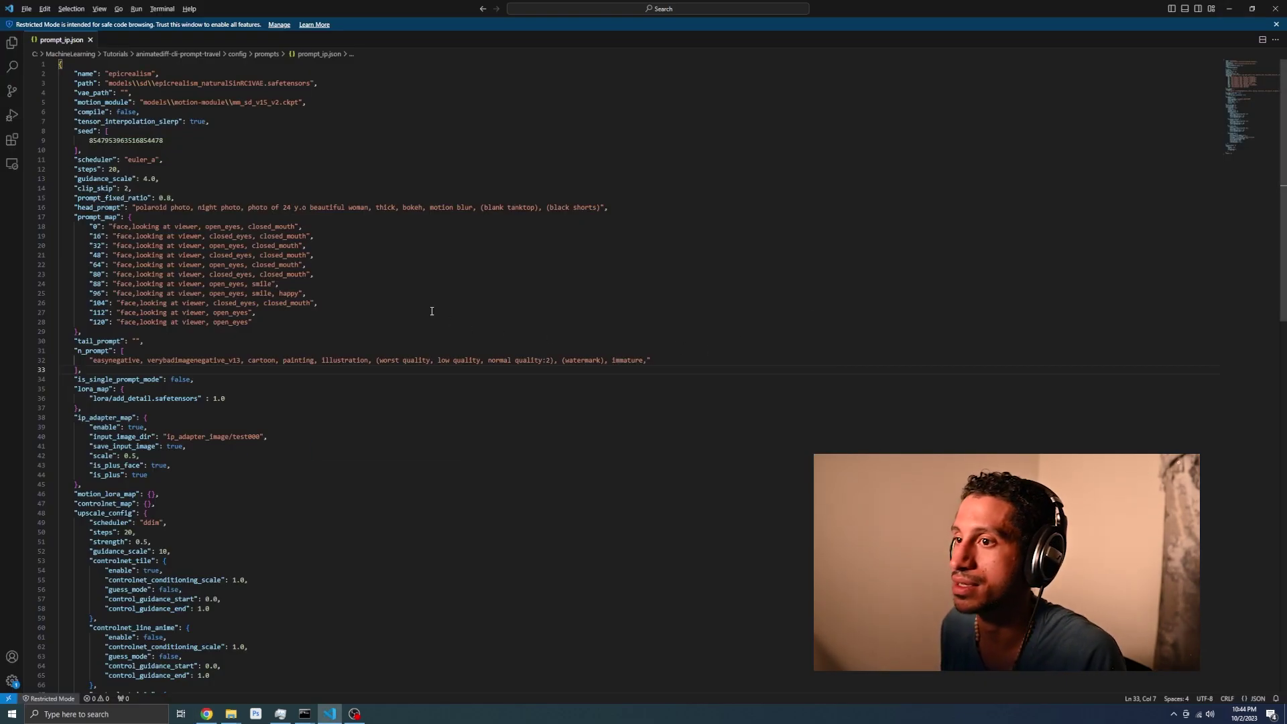
key(alt+Tab)
key(alt+Tab)
key(Tab)
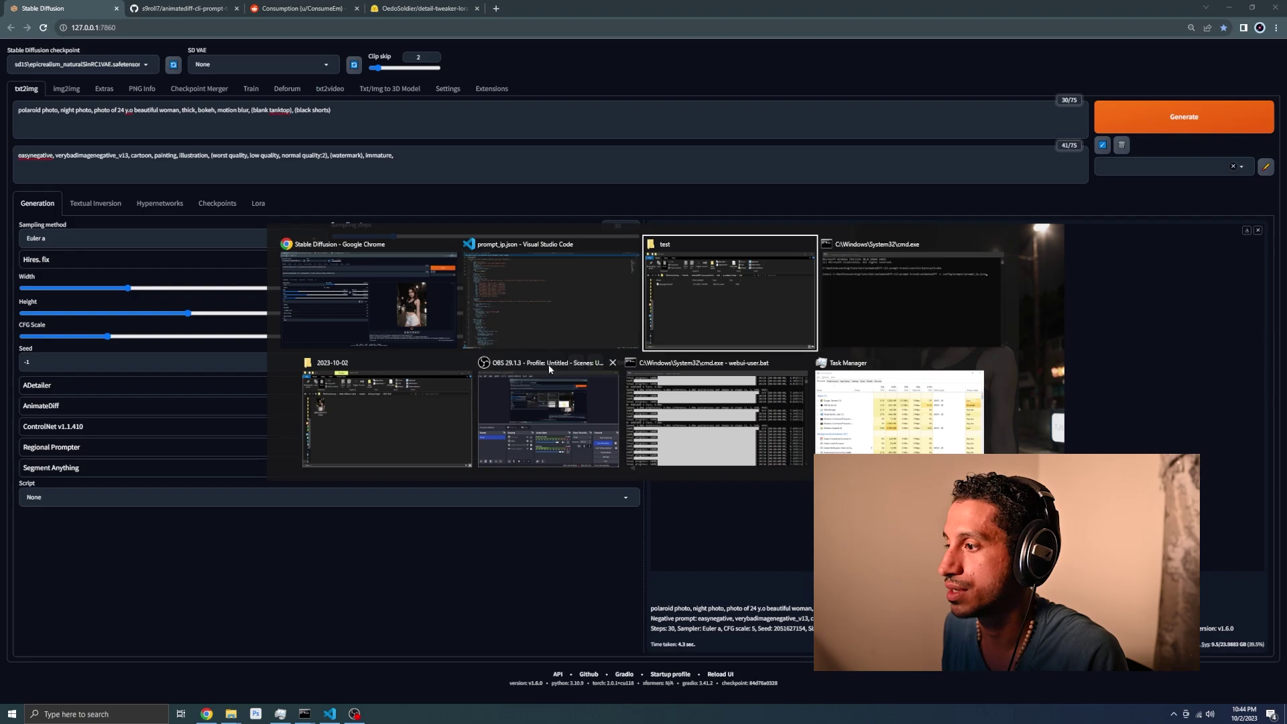
- Open the 2023-10-02 txt2img output folder and the project's data\ip_adapter_image\test folder
click(348, 402)
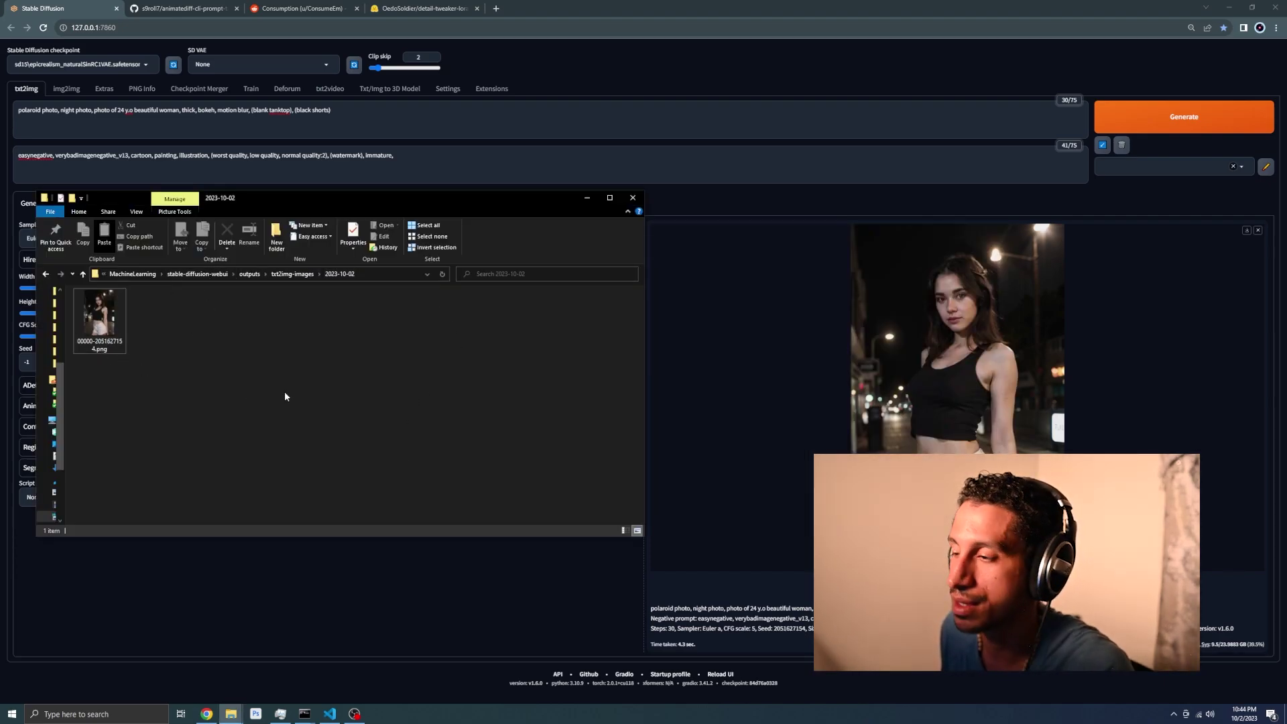
key(alt+Tab)
click(855, 311)
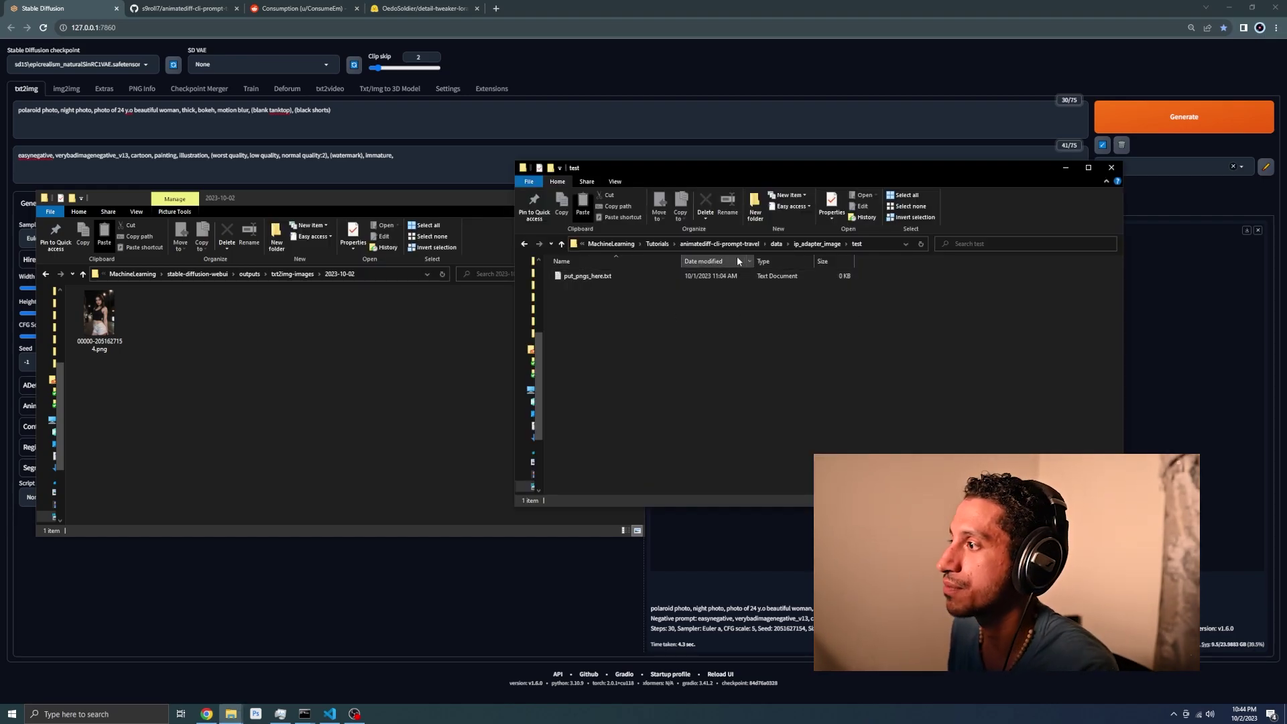
click(721, 244)
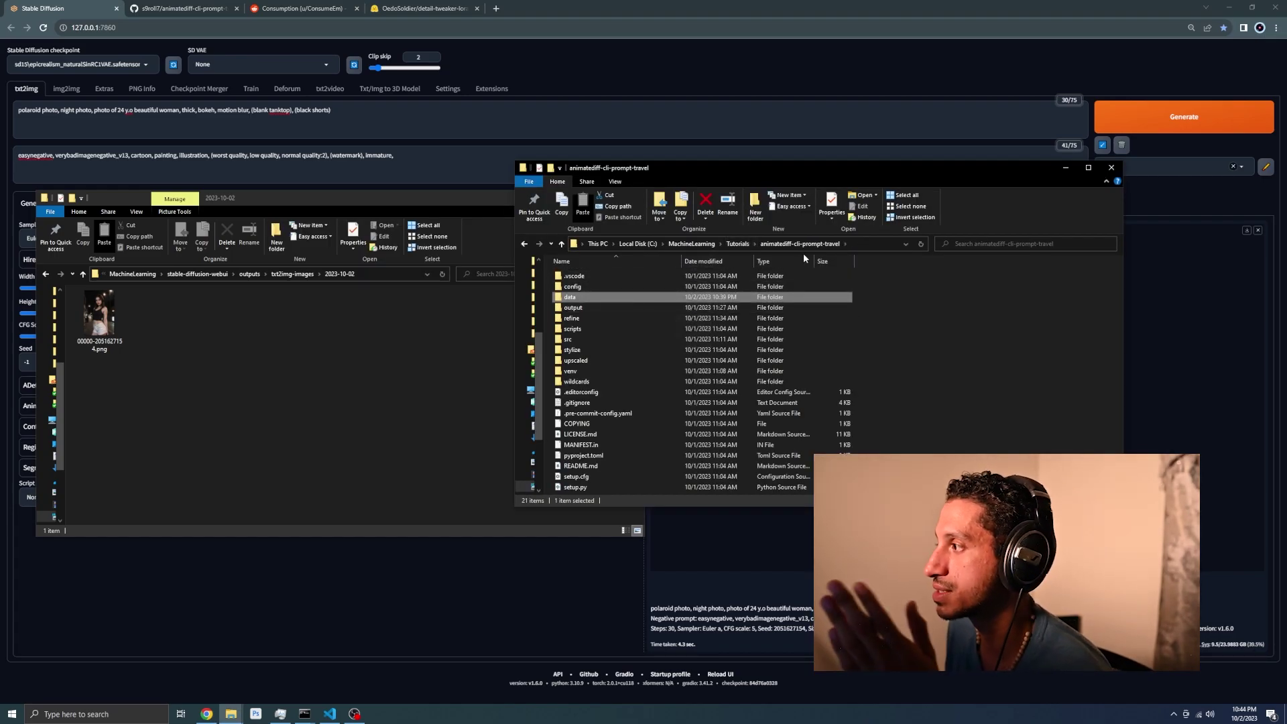
double_click(629, 297)
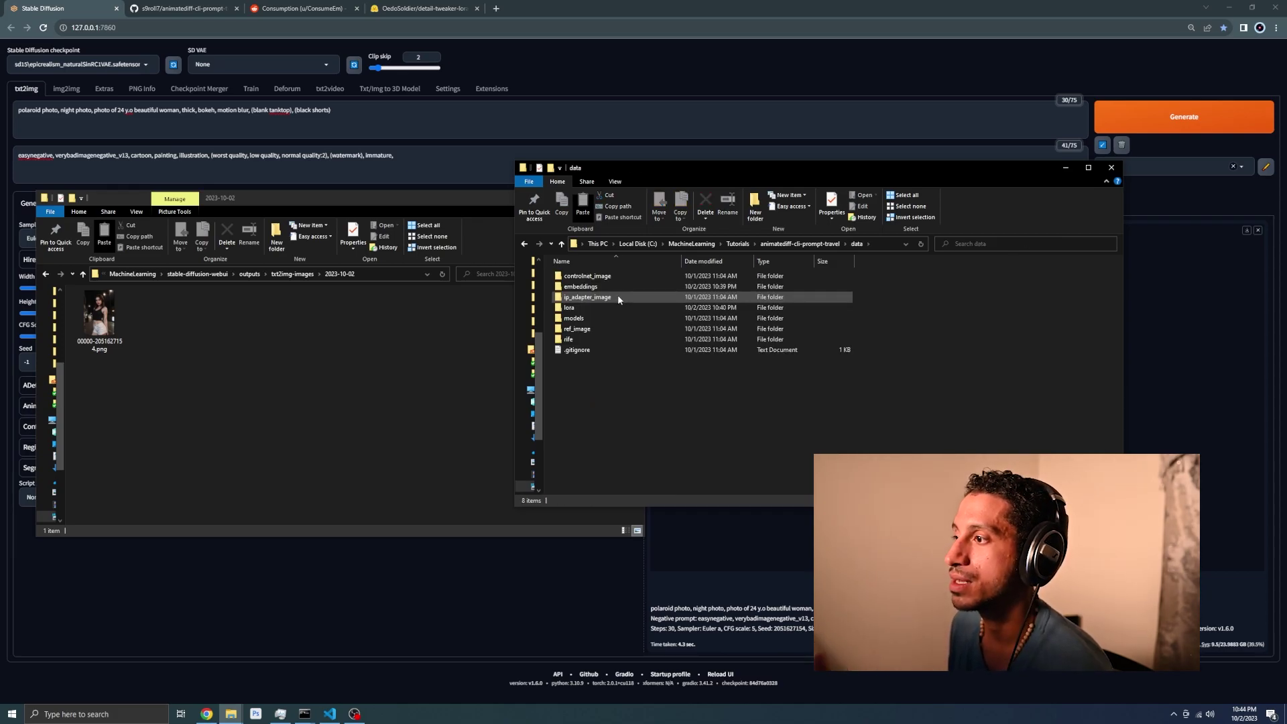
double_click(617, 299)
double_click(609, 277)
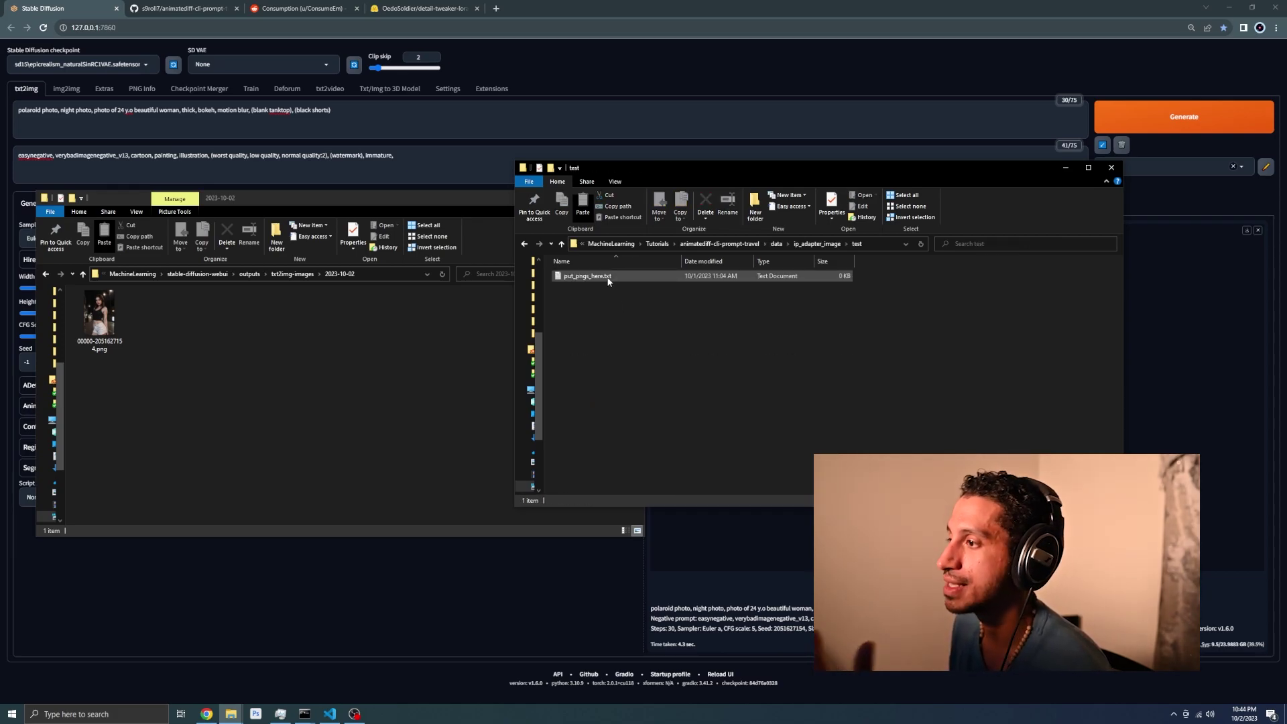
- Move the generated PNG into the test folder and rename it 0000.png
click(99, 313)
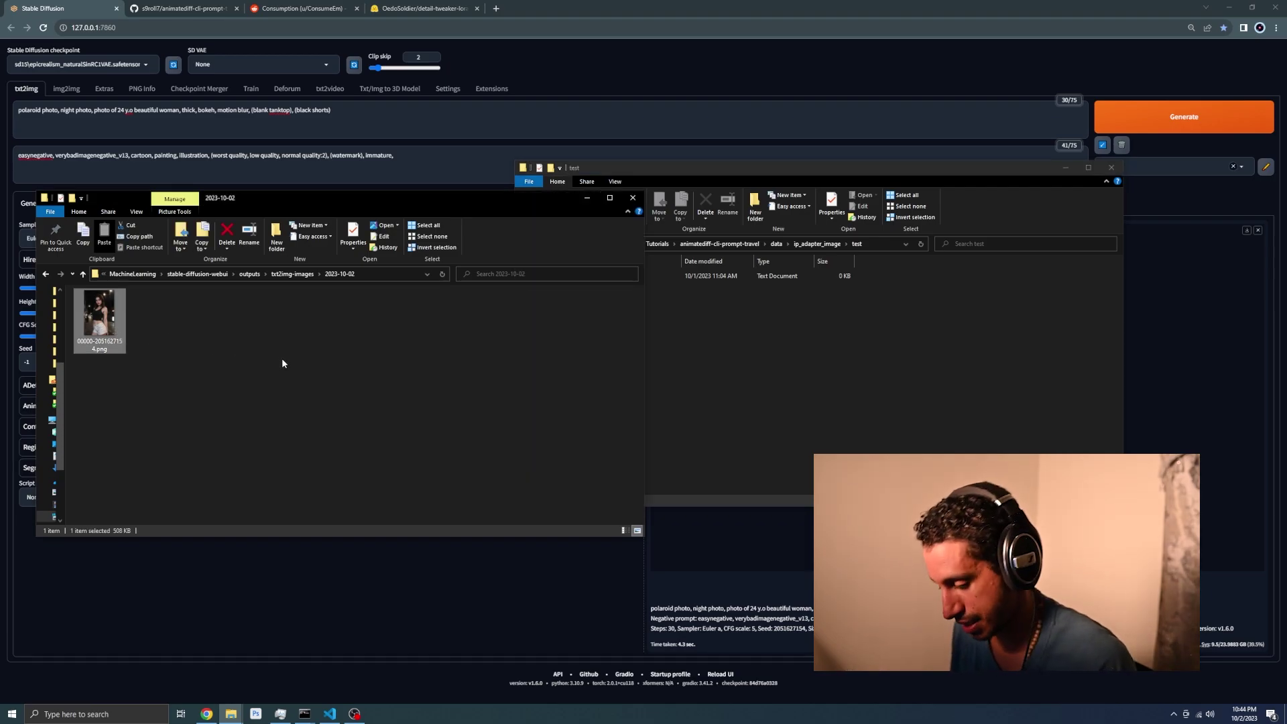
click(674, 357)
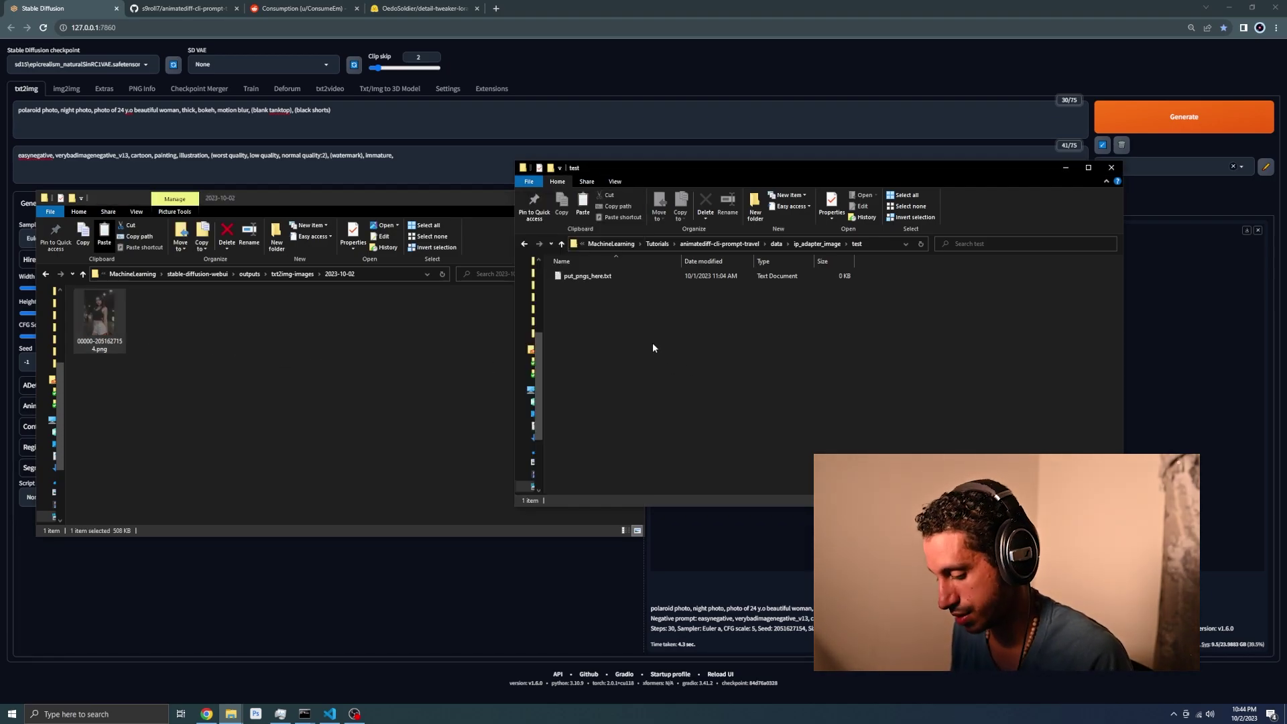
key(ctrl+v)
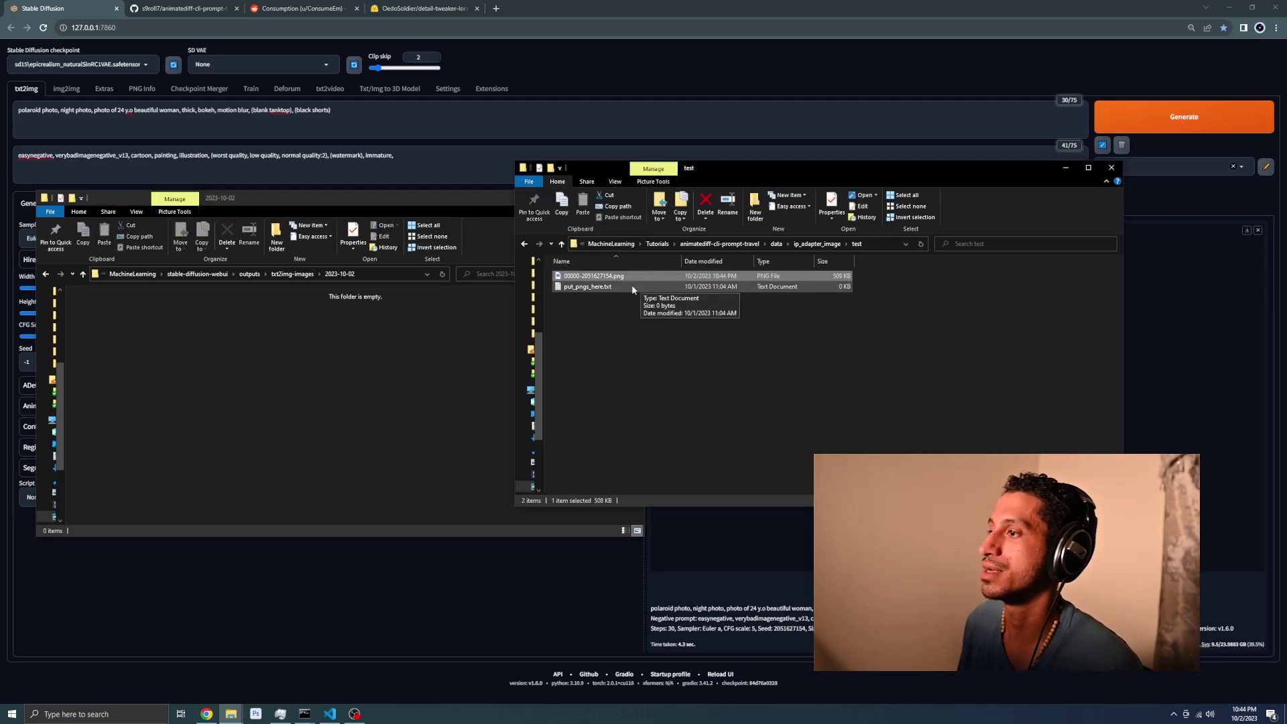
key(F2)
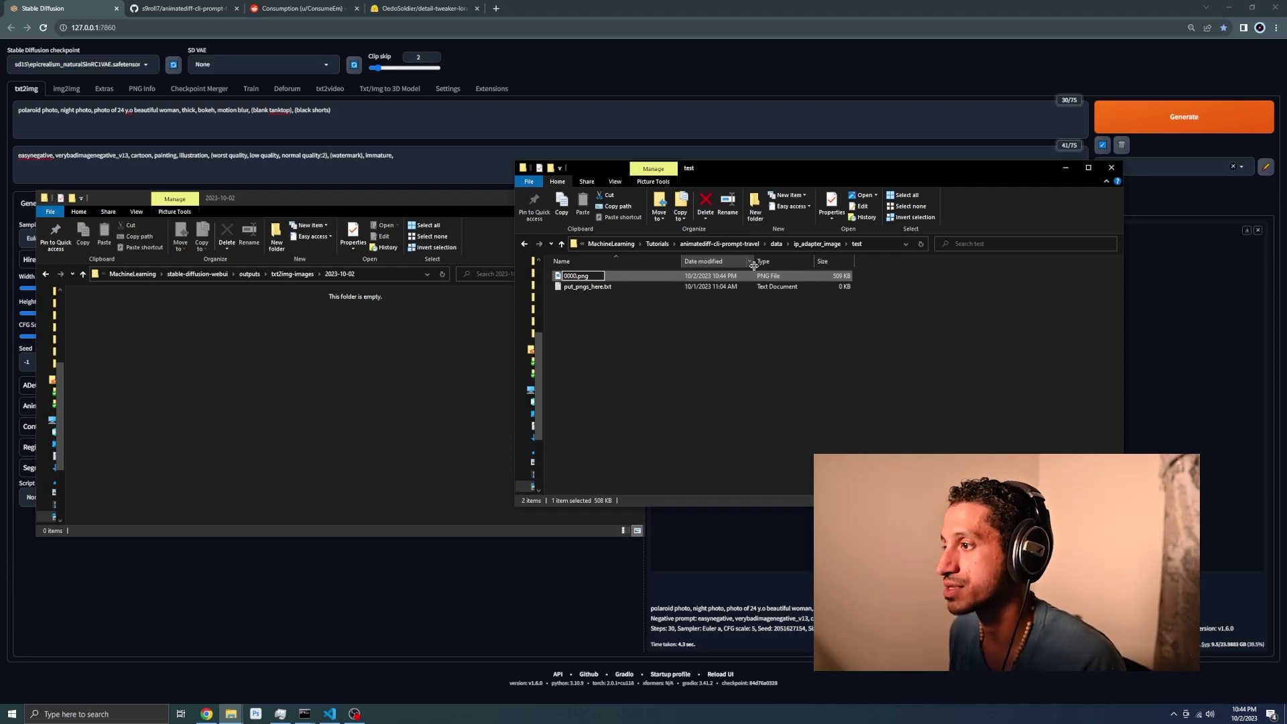
key(Return)
- Compare prompt_ip.json's input_image_dir value with the ip_adapter_image folder in Explorer
click(329, 713)
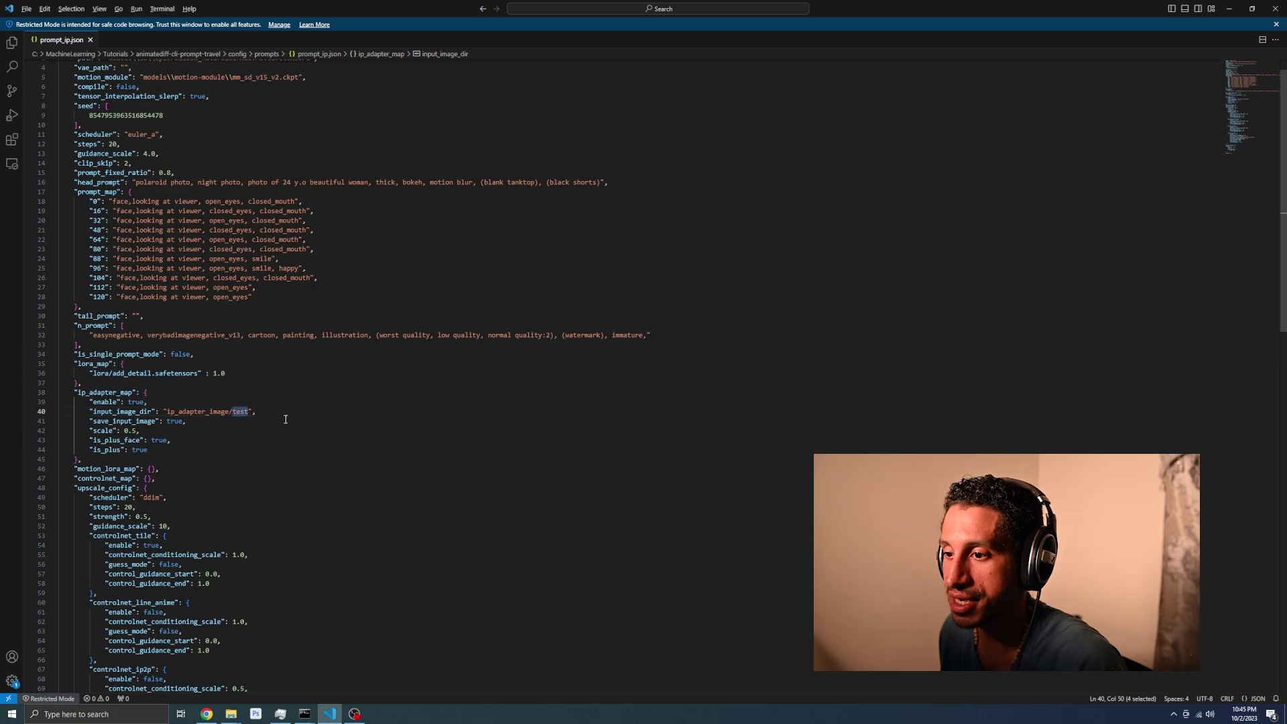
key(alt+Tab)
click(531, 319)
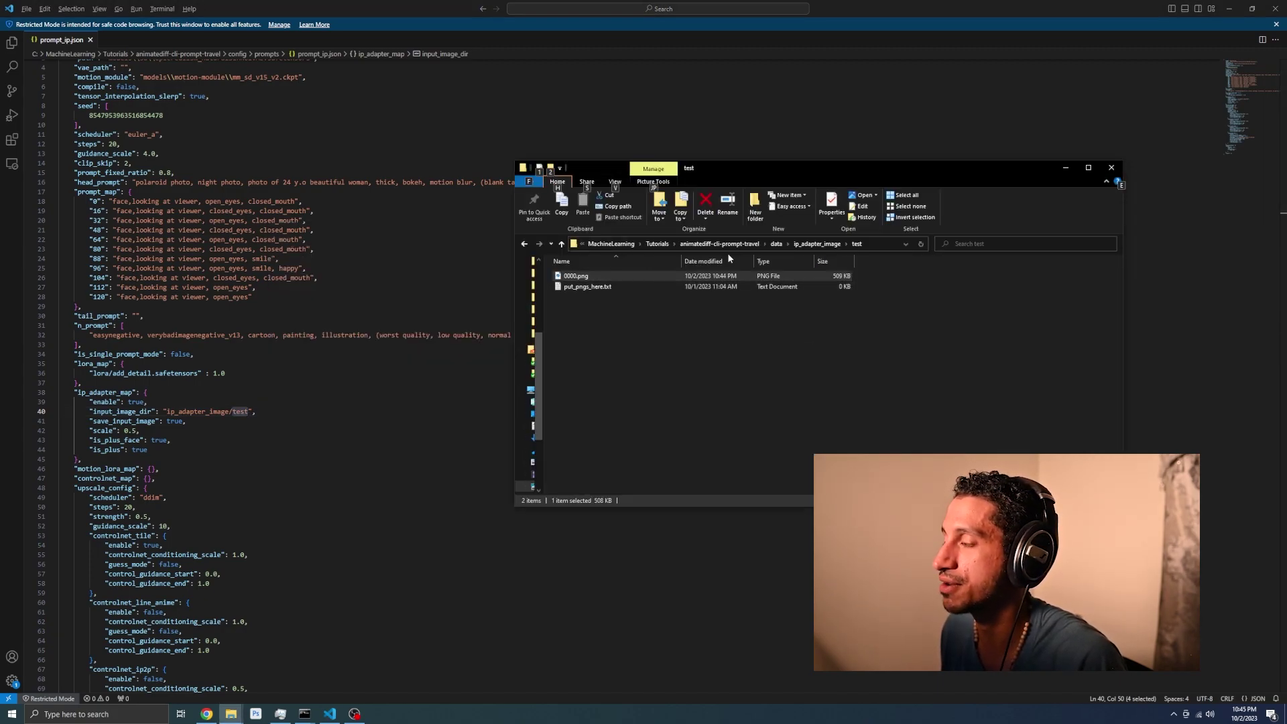
click(838, 245)
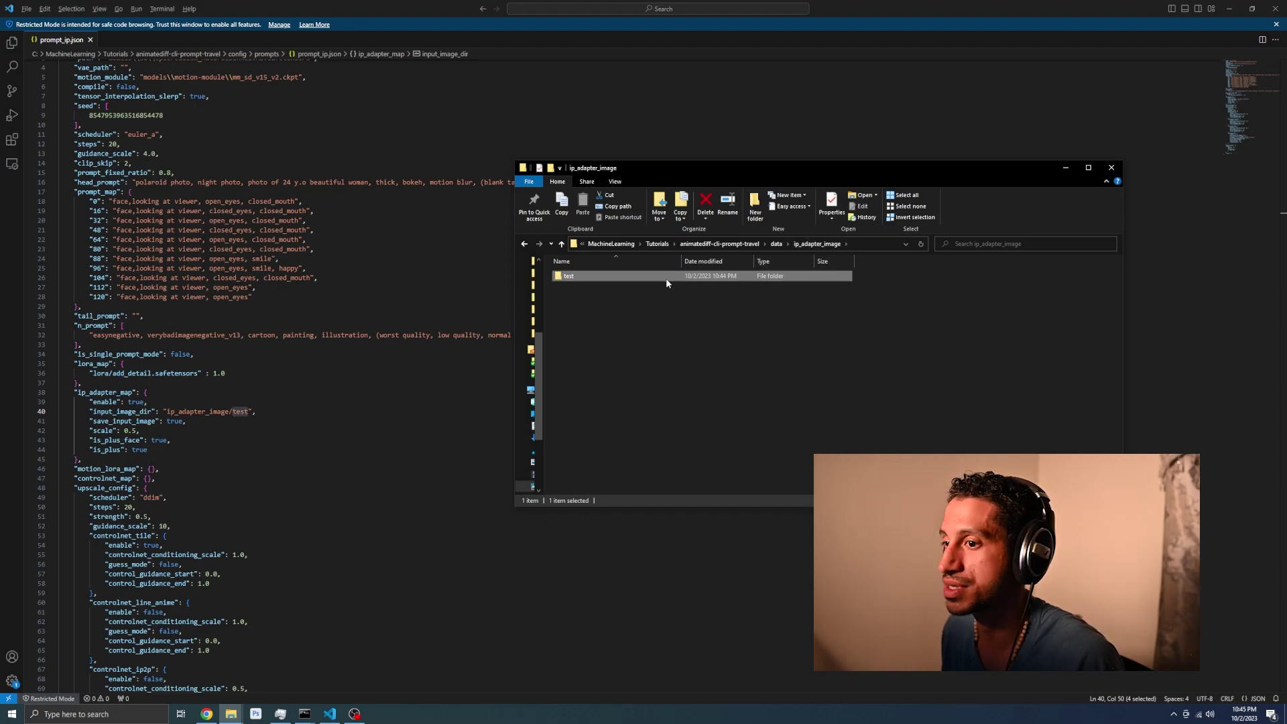
double_click(188, 411)
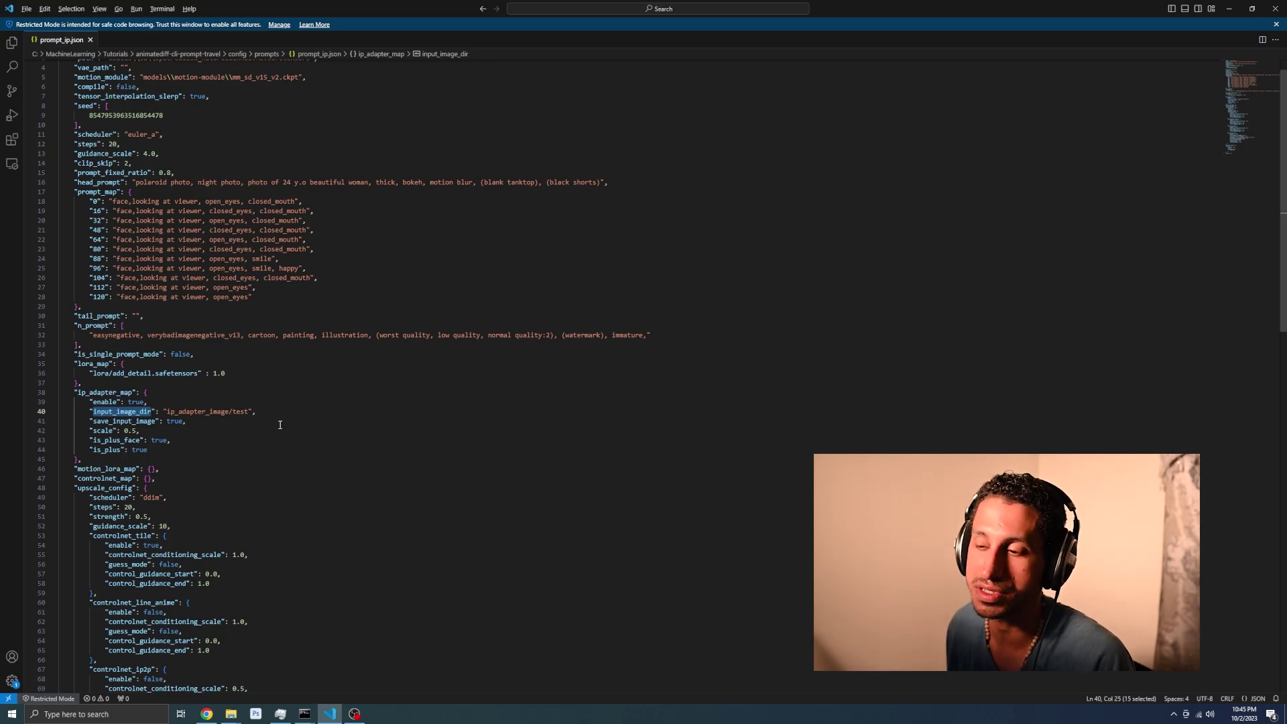
- Check the test folder's Properties in ip_adapter_image against the config's ip_adapter_image/test path
key(alt+Tab)
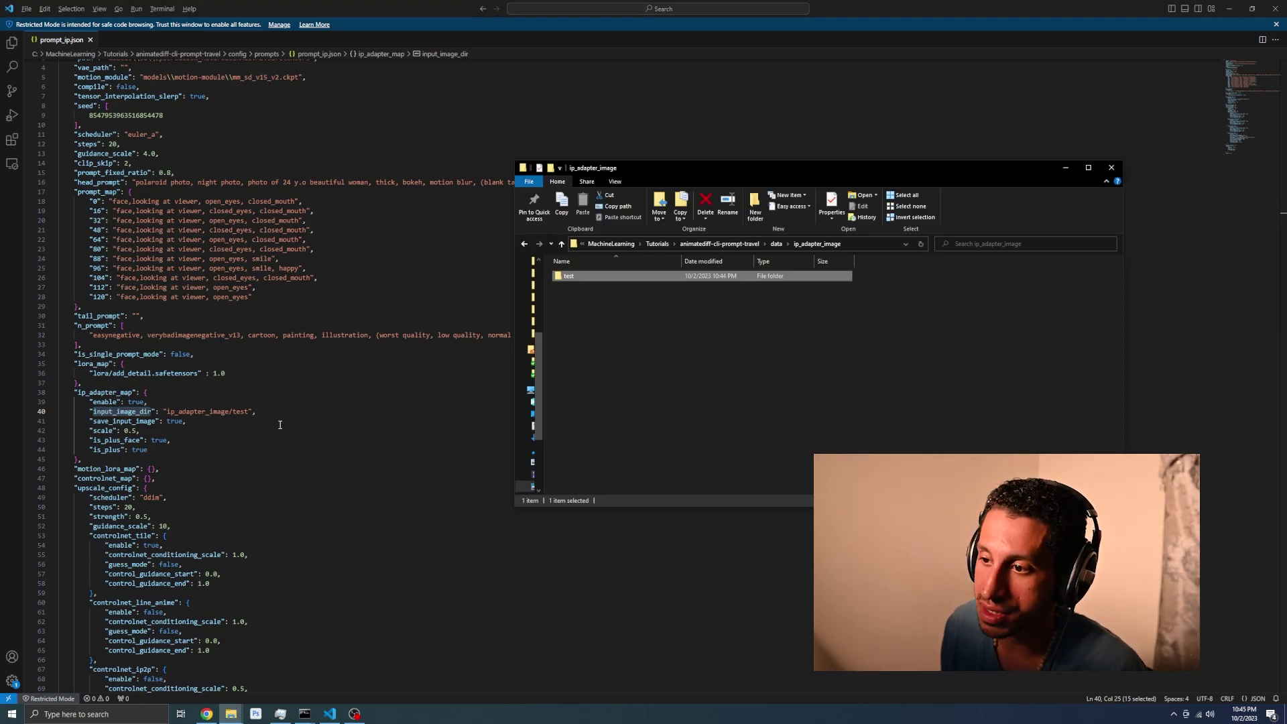
right_click(637, 402)
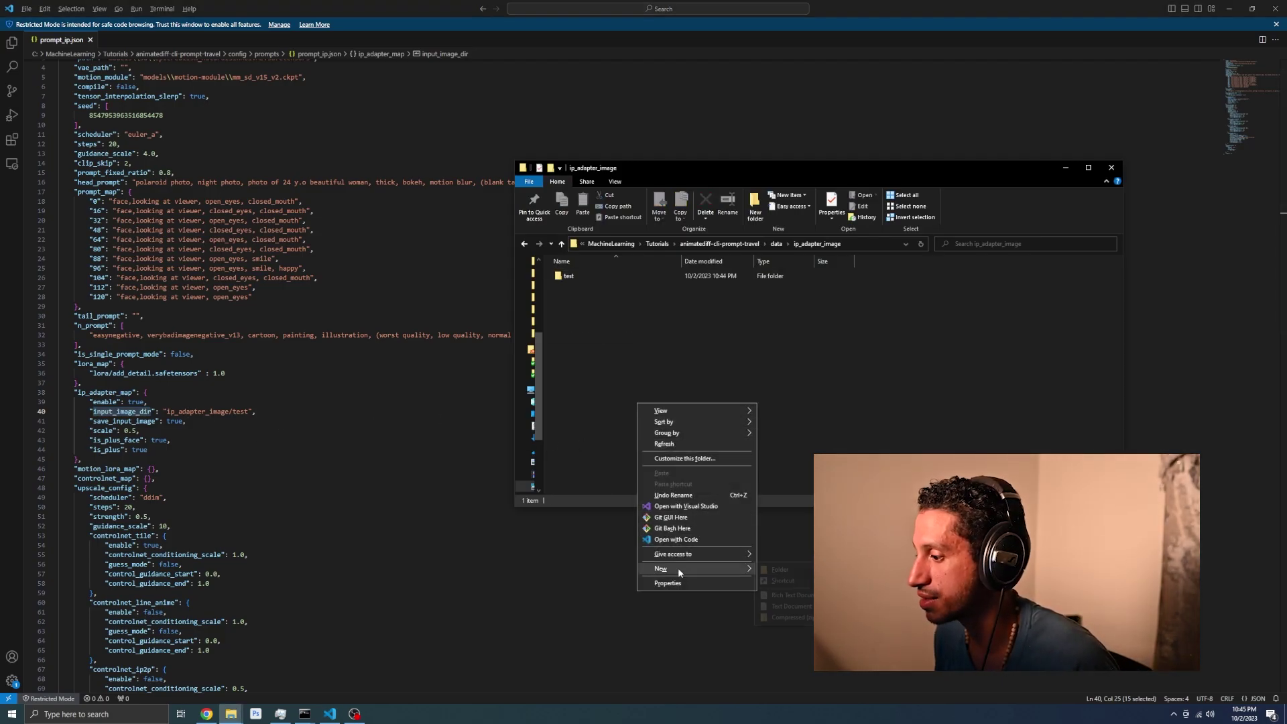
click(238, 416)
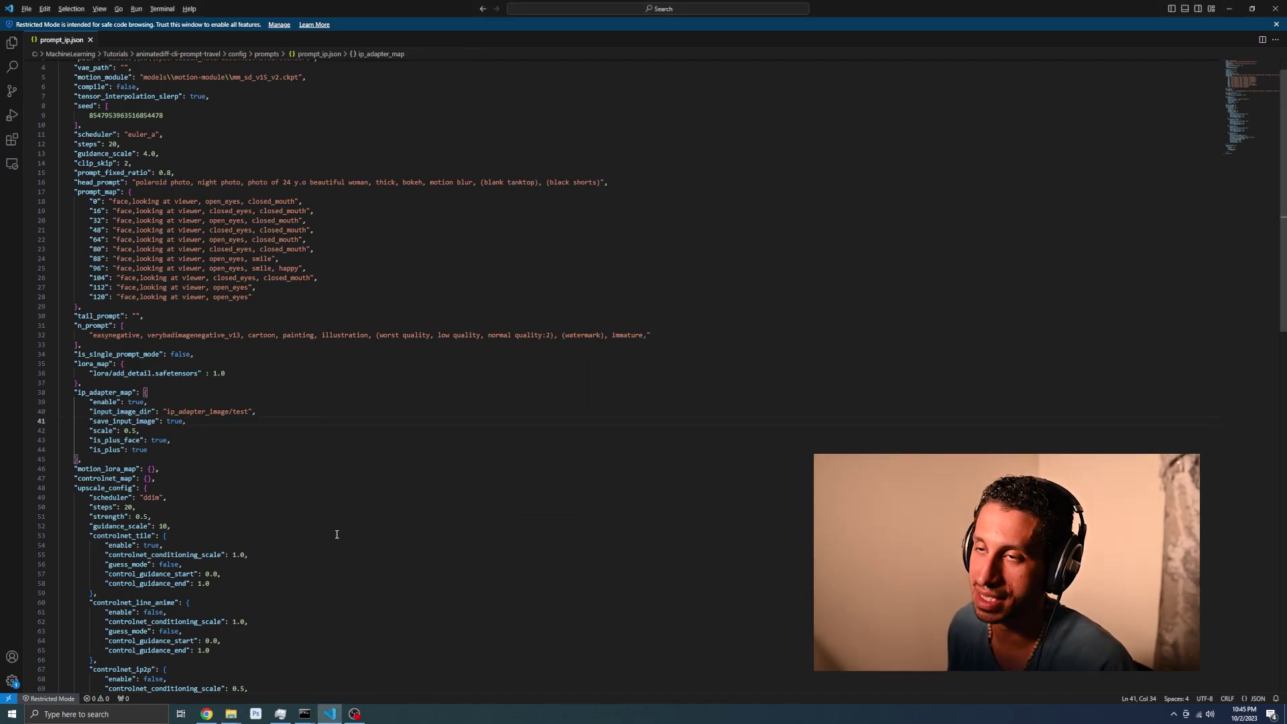
key(alt+Tab)
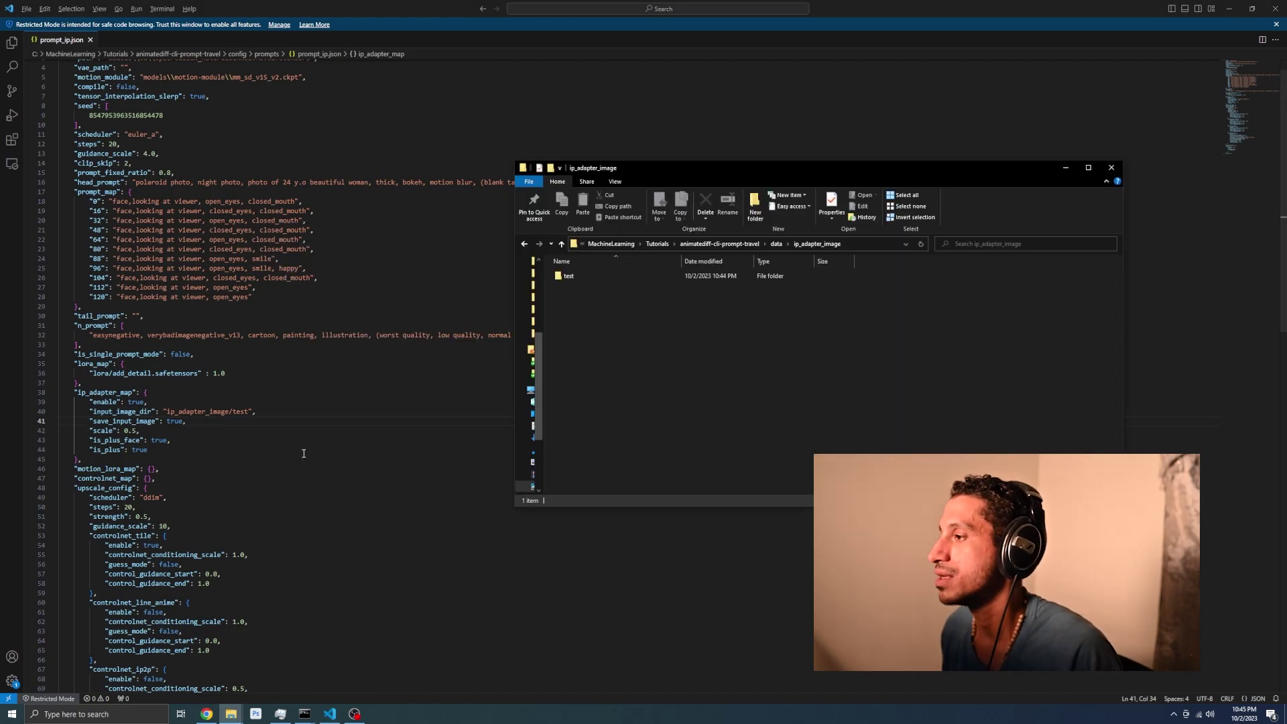
click(625, 276)
key(alt+Return)
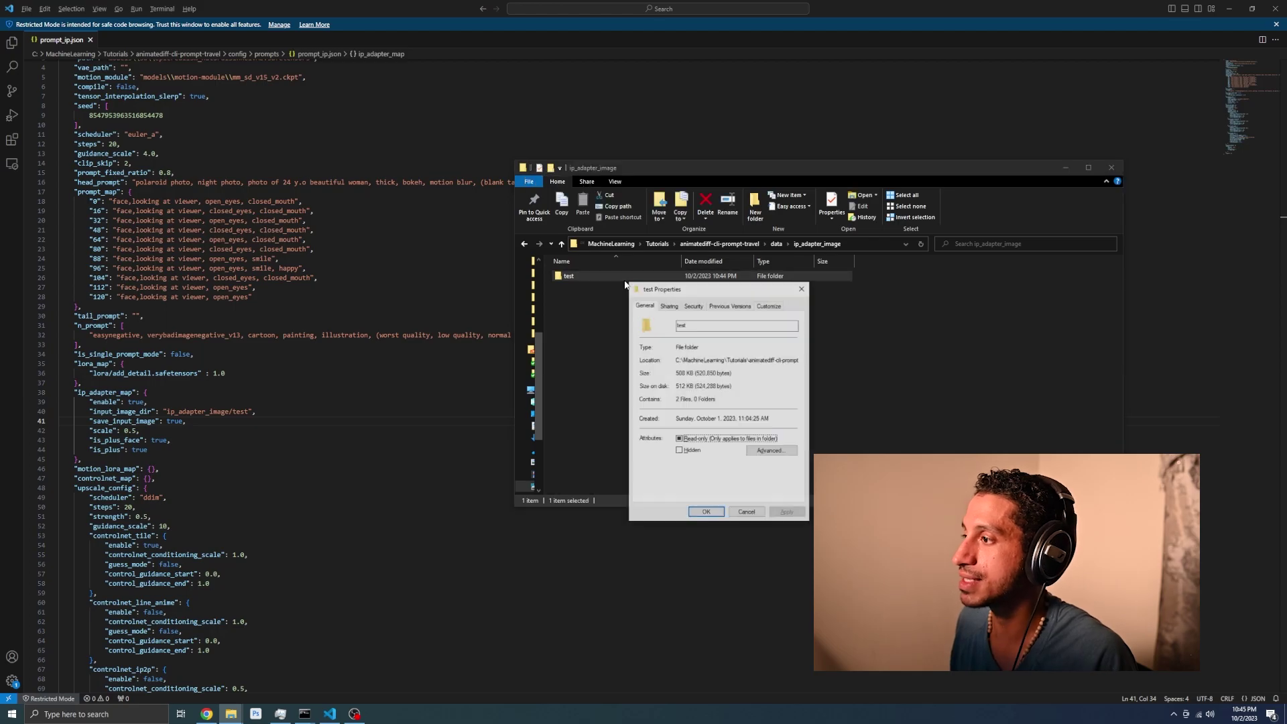
click(804, 290)
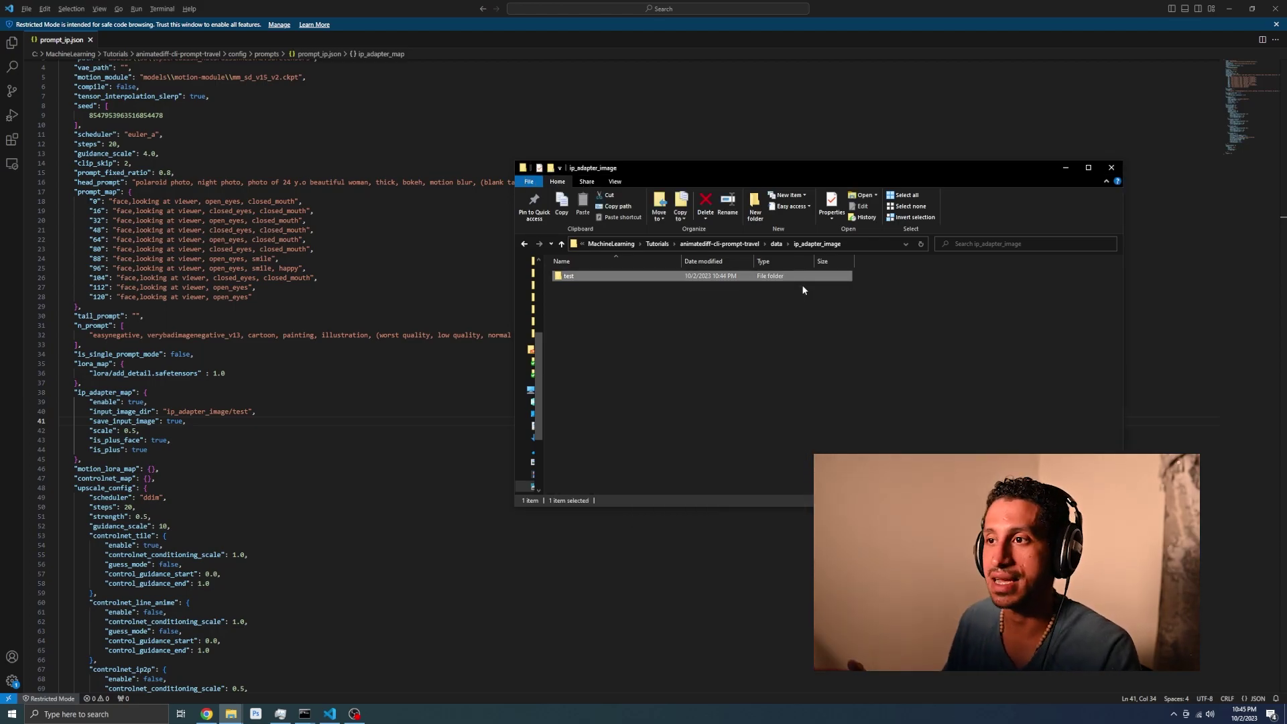
click(268, 369)
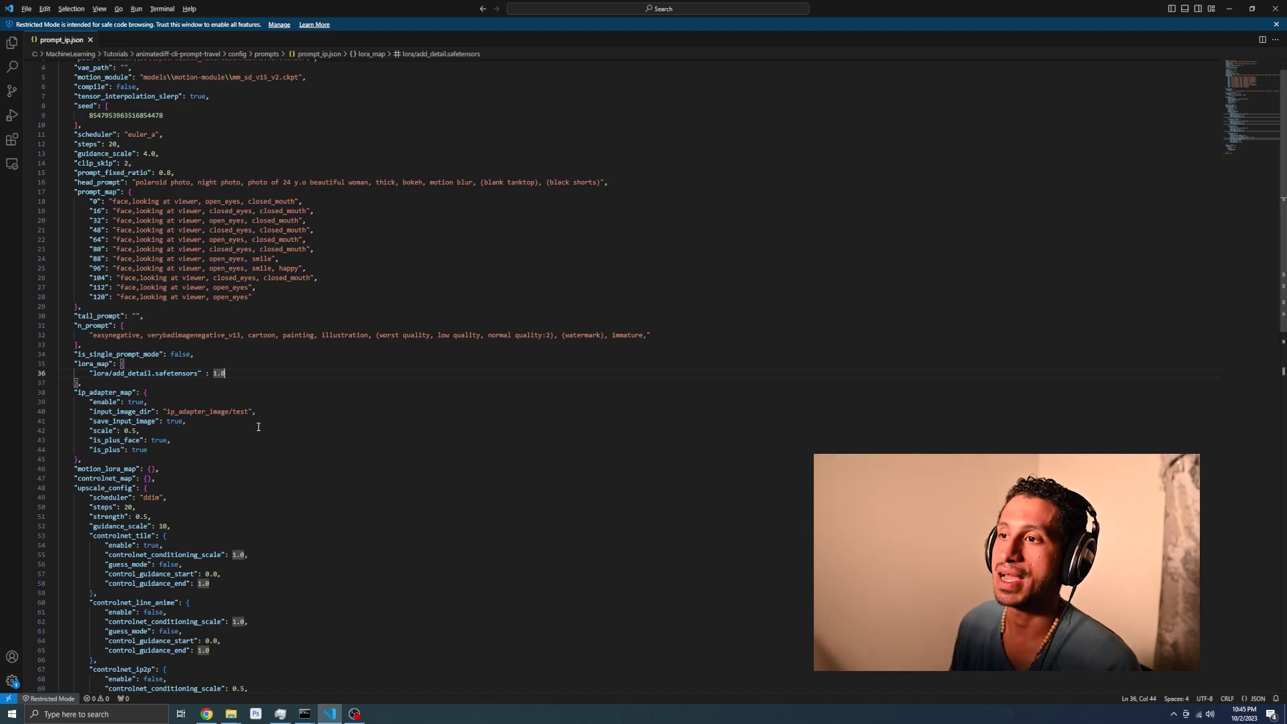
key(alt+Tab)
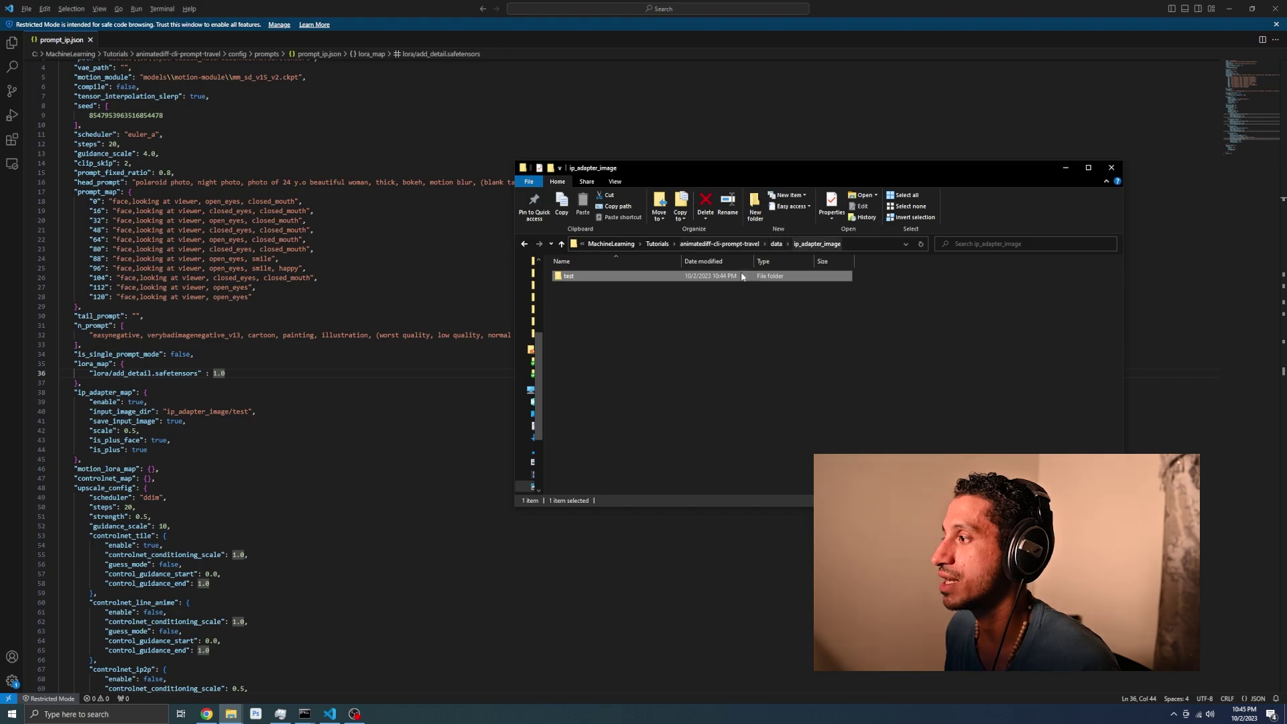
- Install mediapipe, then run animatediff generate -c config/prompts/prompt_ip.json -W 512 -H 768 -L 128 -C 16
double_click(704, 283)
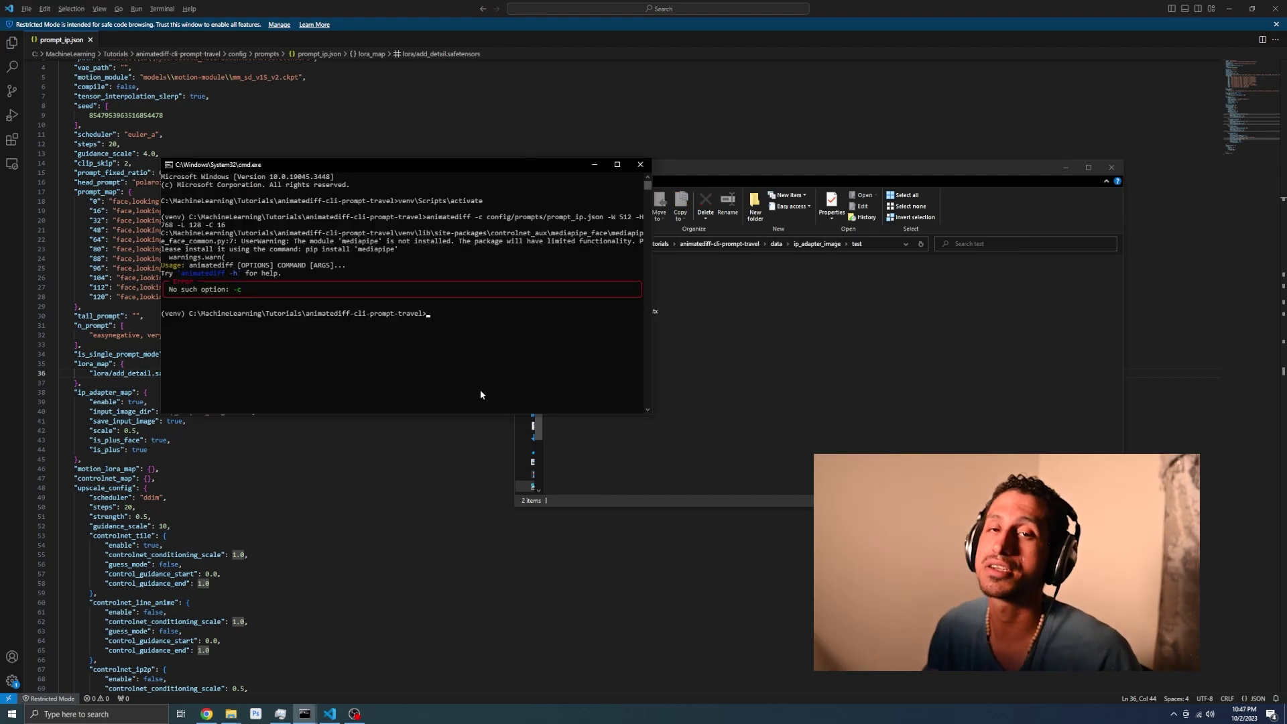
text(pip install mediapui)
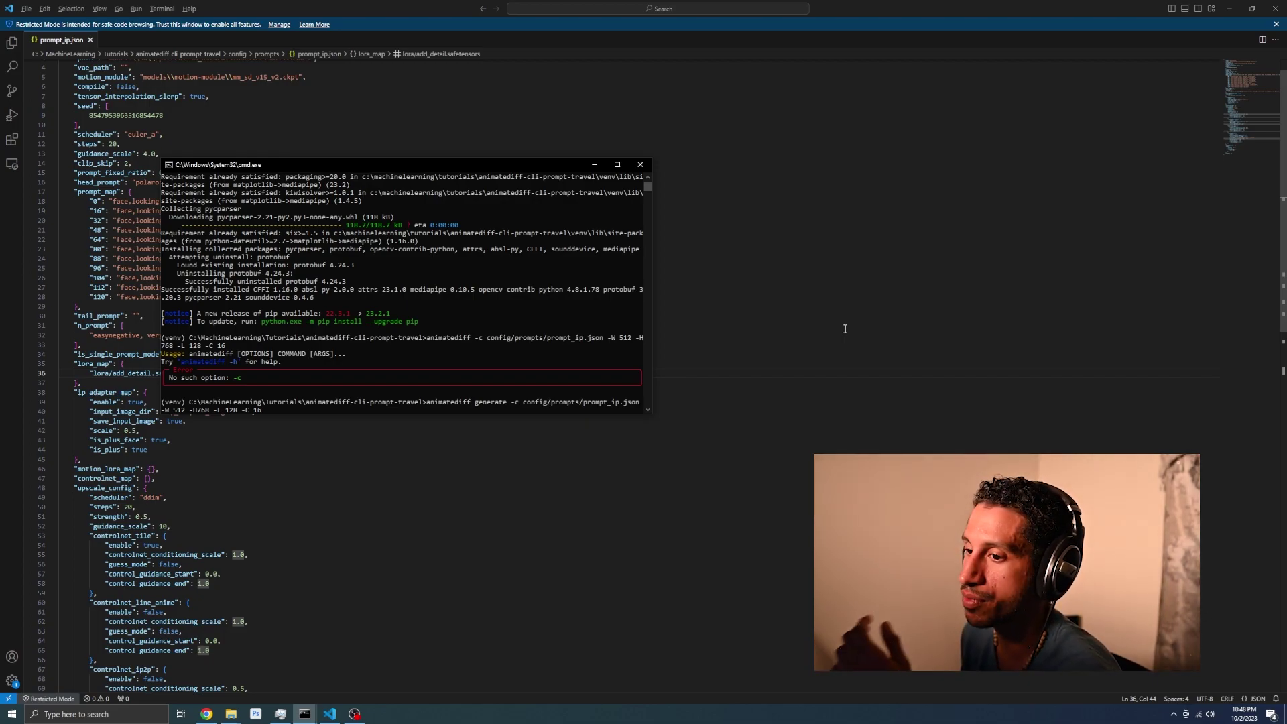
key(Right)
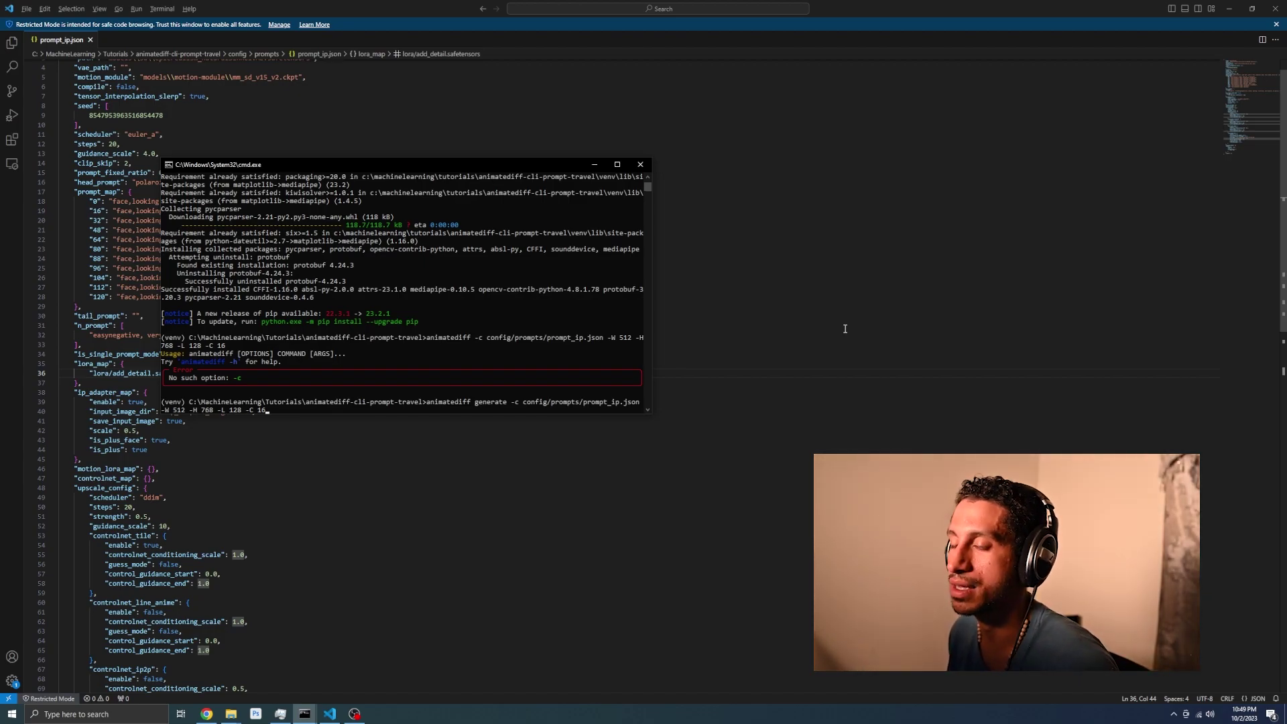
key(Return)
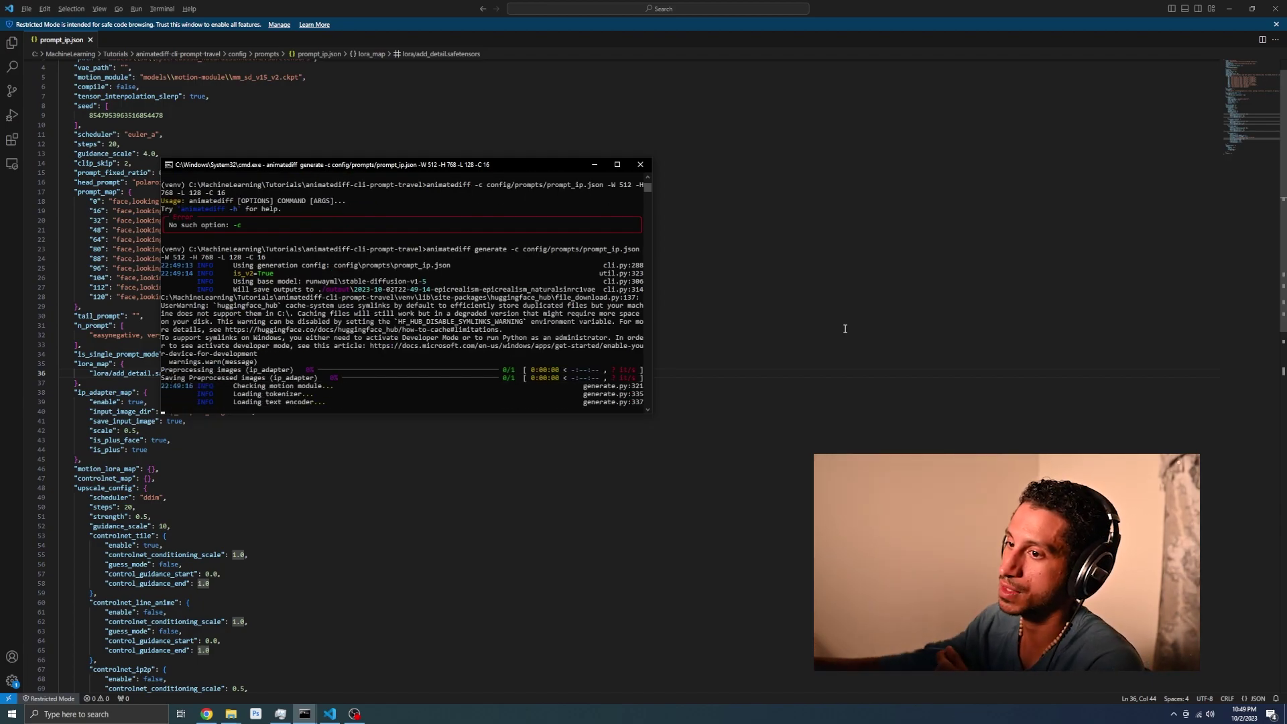
- Browse the output folder's run folders 2023-10-02T22-49-14 and 2023-10-01T11-27-54
key(alt+Tab)
key(alt+Tab)
key(alt+Tab)
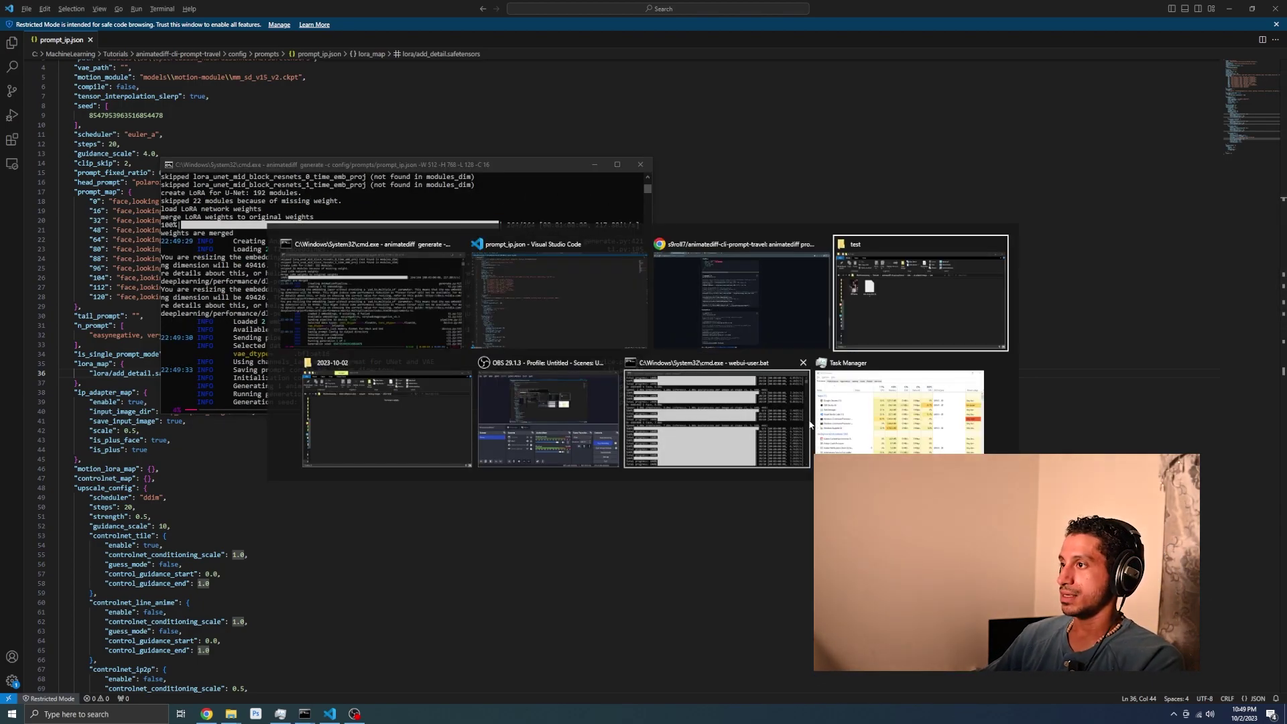
click(898, 292)
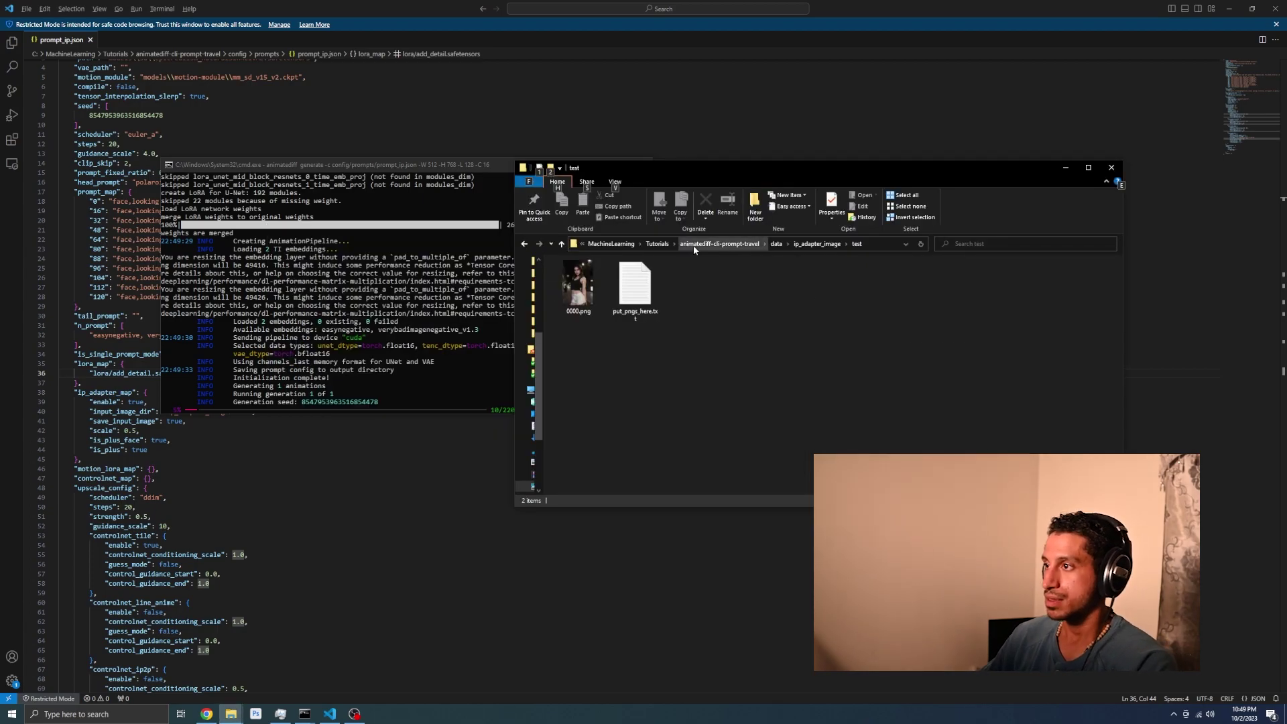
click(744, 244)
double_click(589, 309)
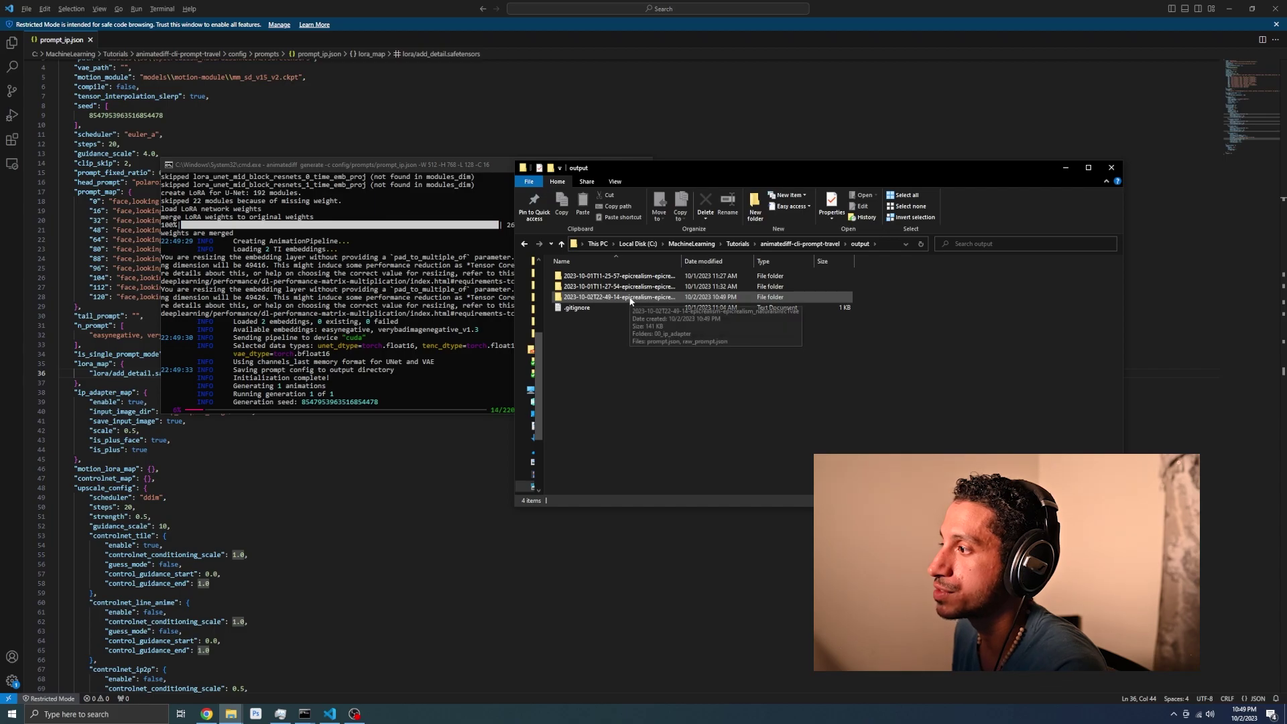
double_click(630, 298)
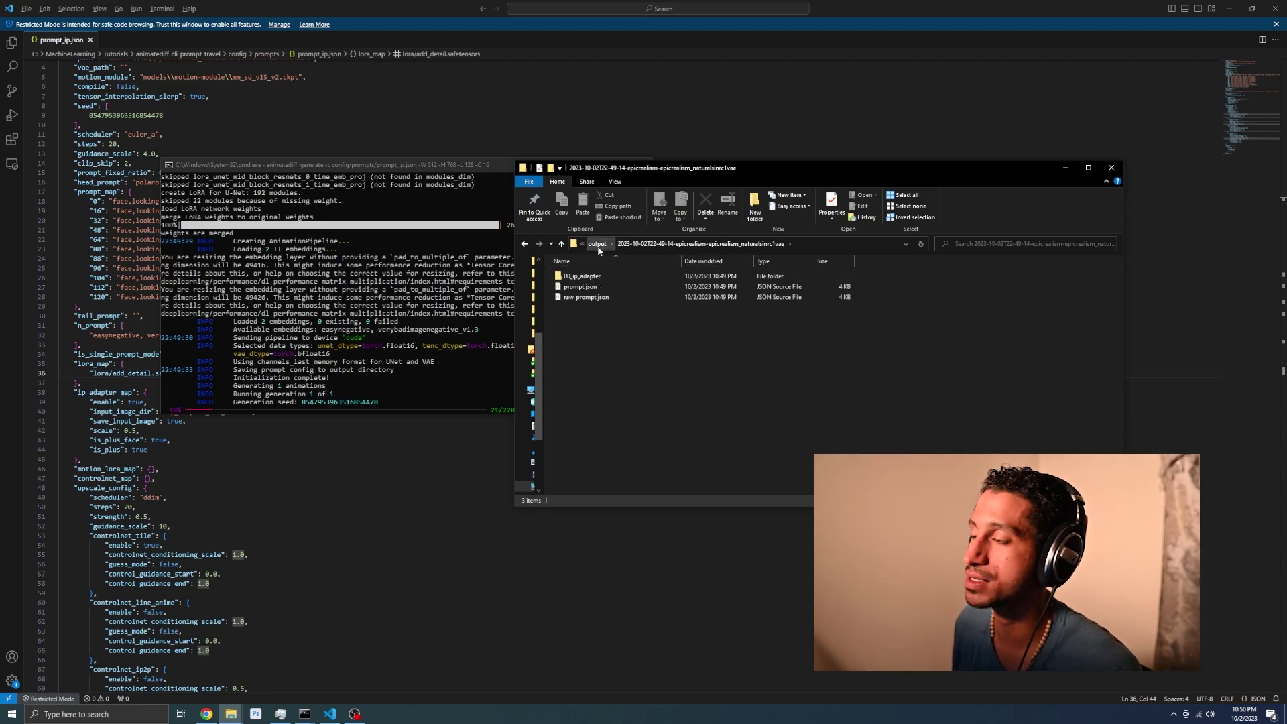
click(598, 250)
double_click(620, 294)
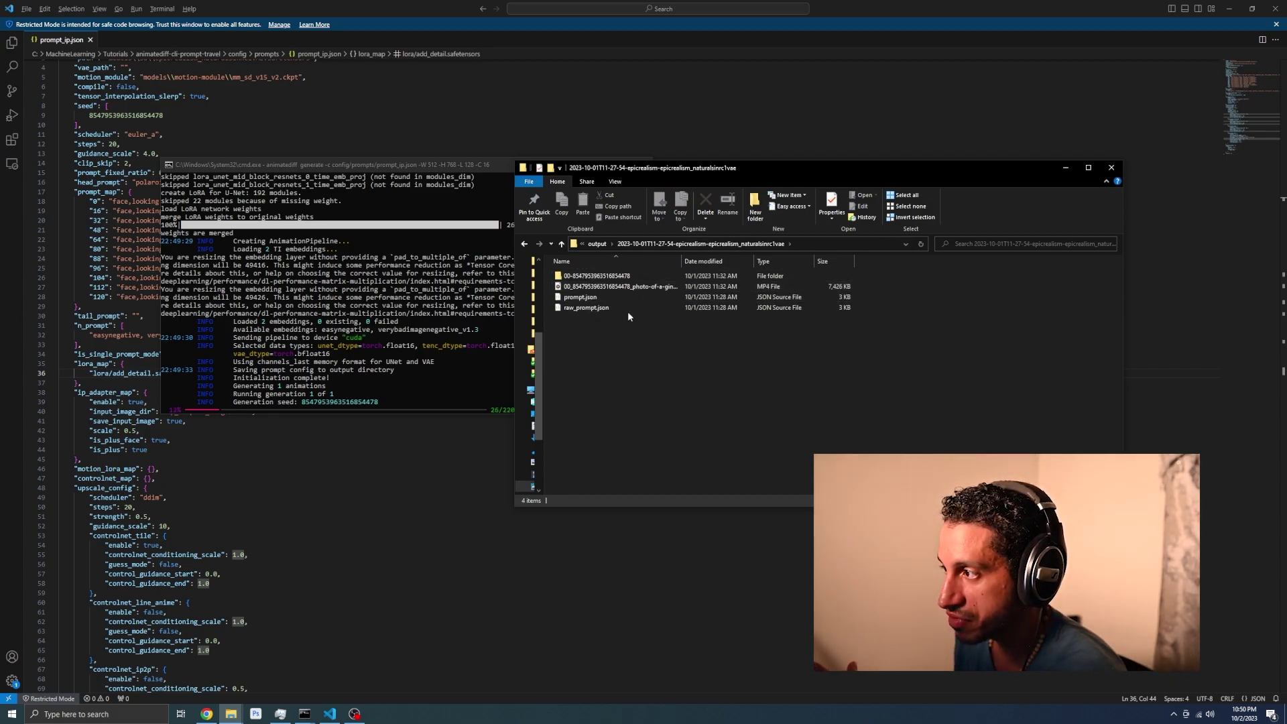
click(597, 244)
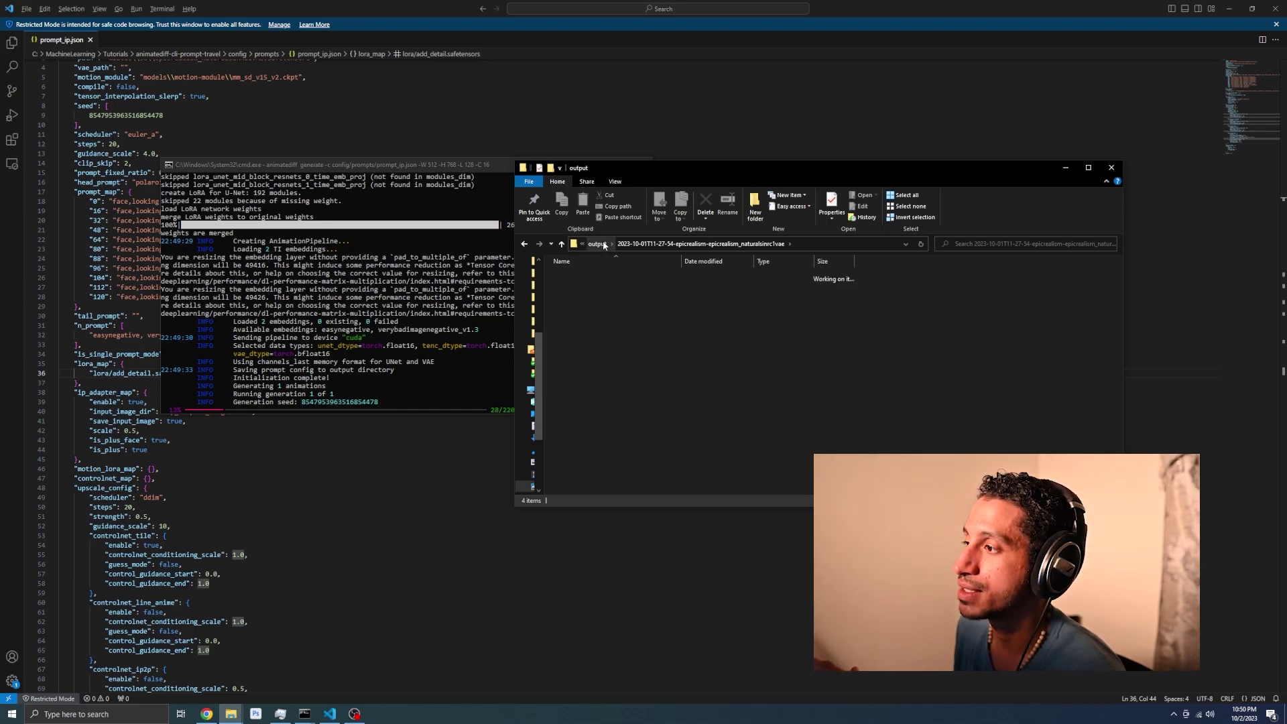
- View 00000000.png in the new run's 00_ip_adapter folder, then return to prompt_ip.json
double_click(596, 297)
double_click(591, 277)
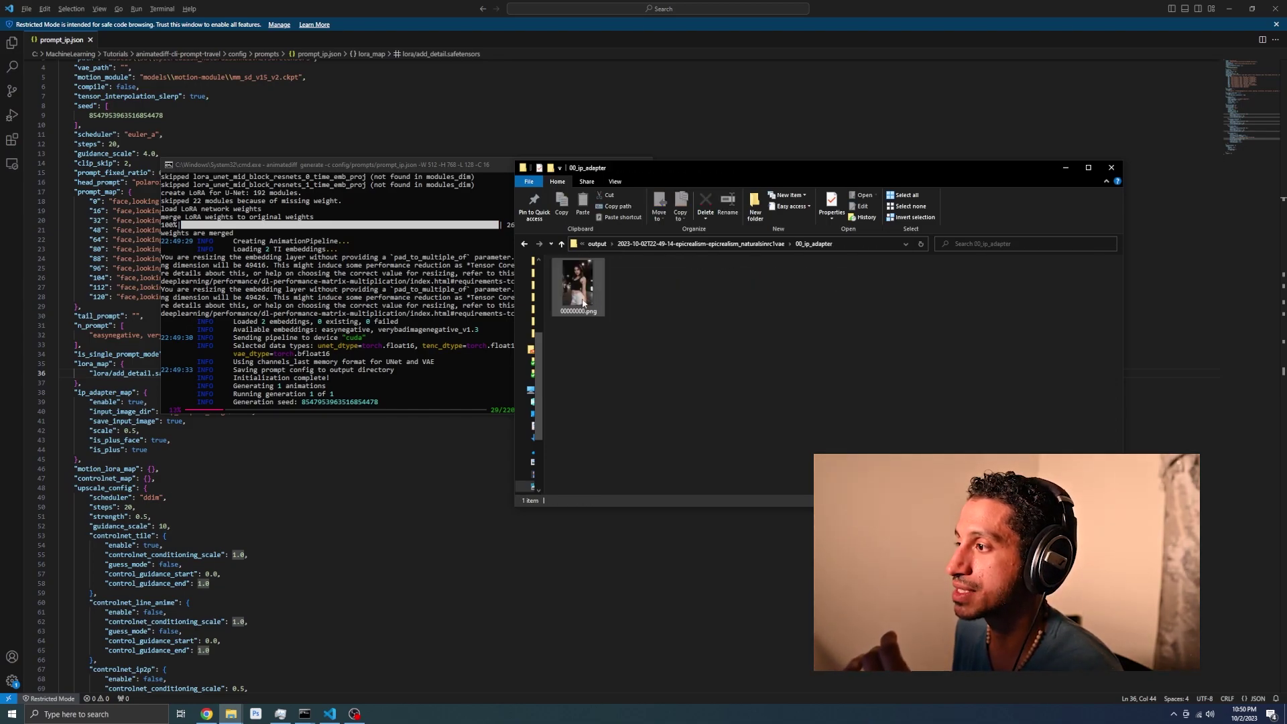
double_click(577, 295)
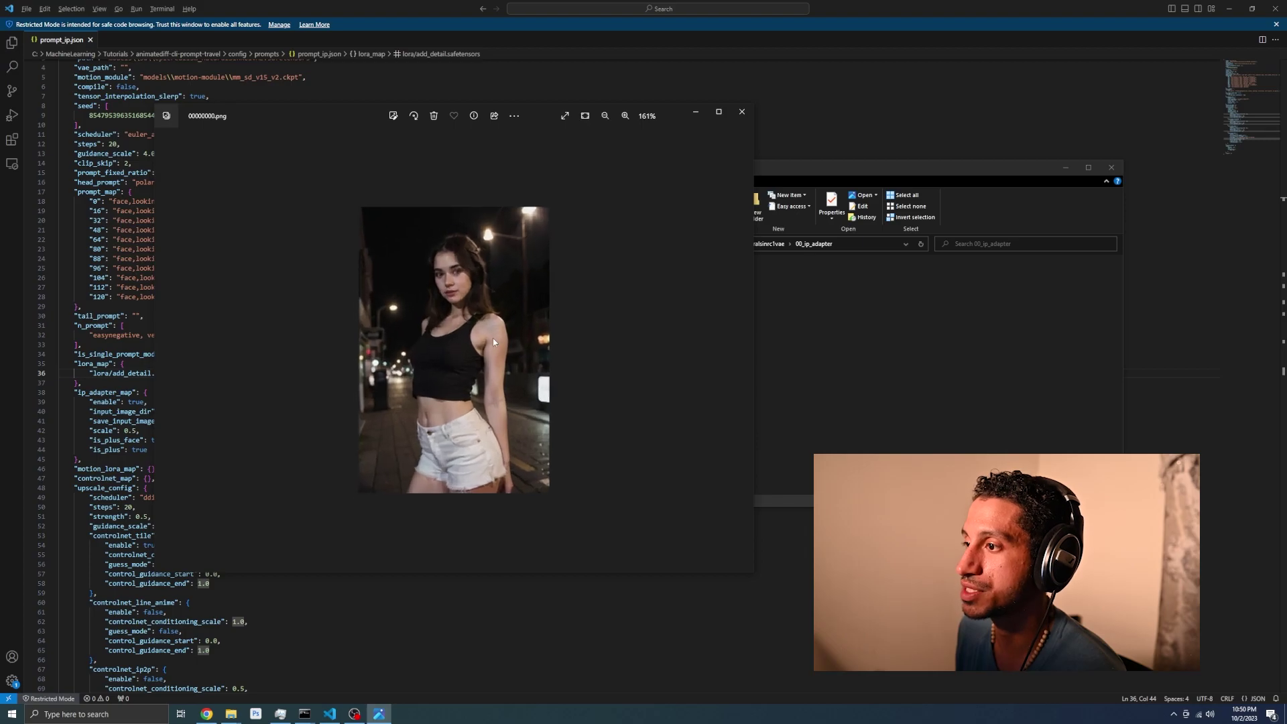
scroll(493, 338, up, 3)
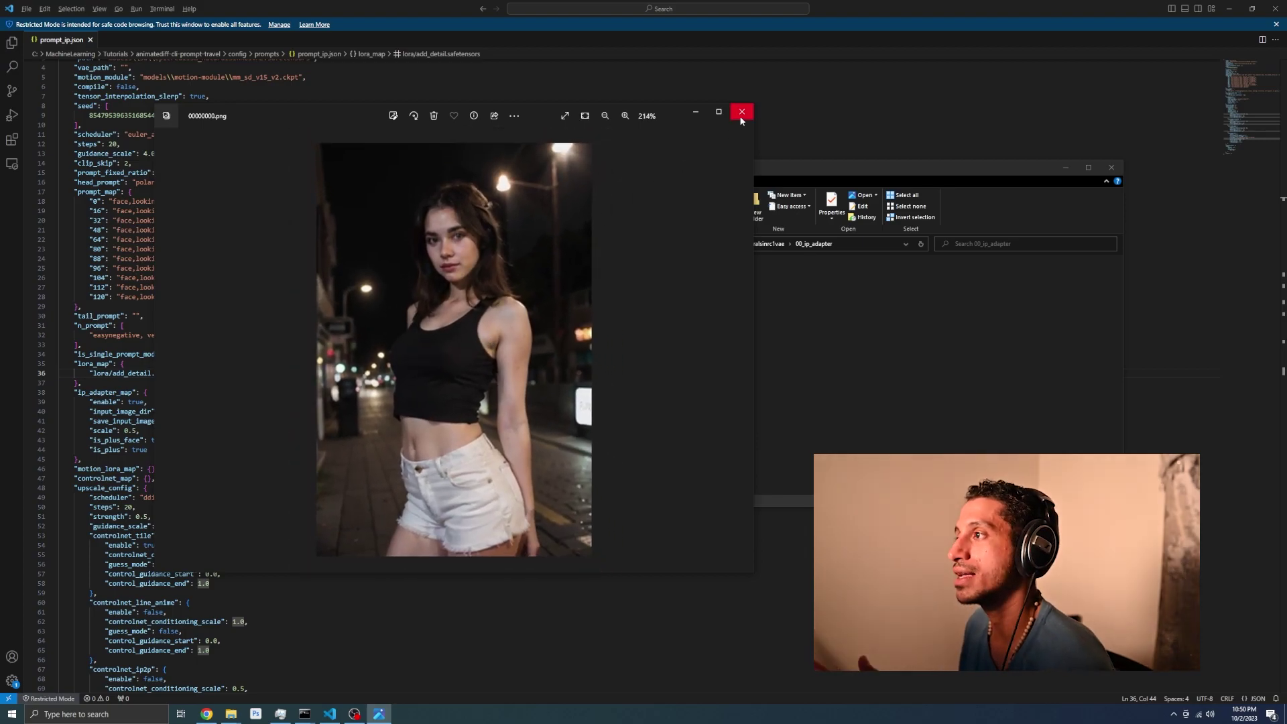
click(741, 113)
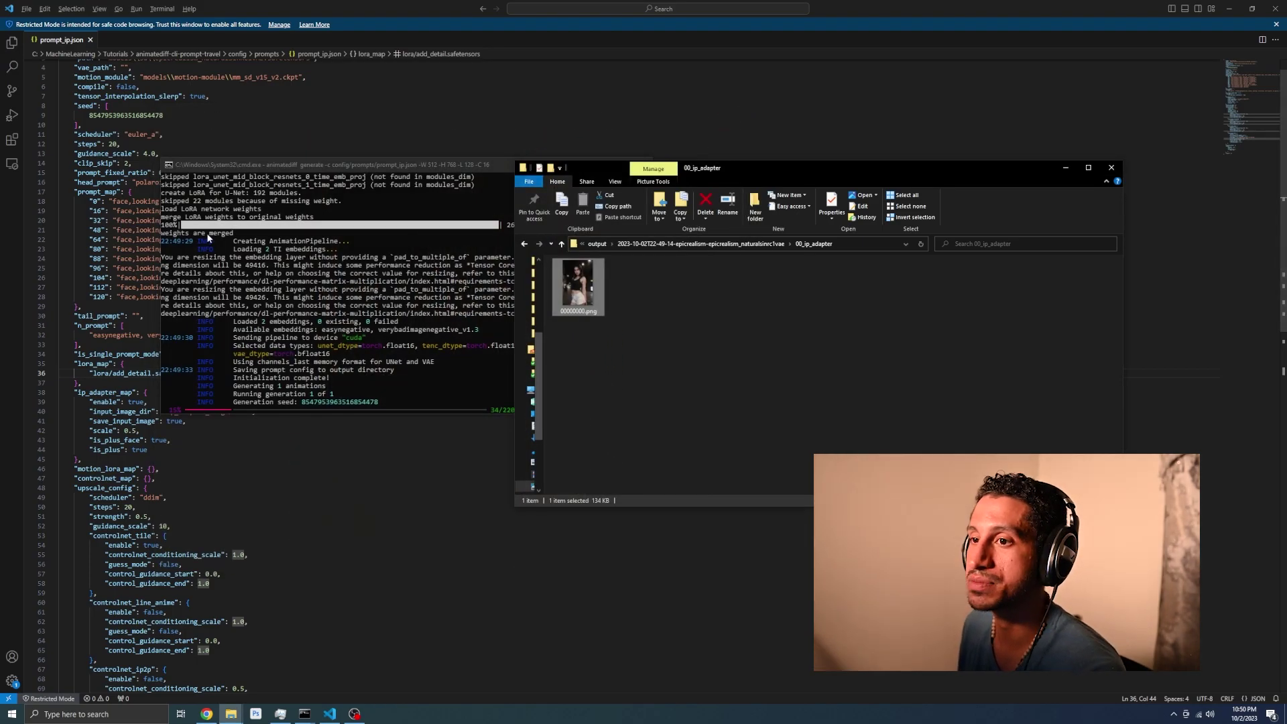
click(112, 269)
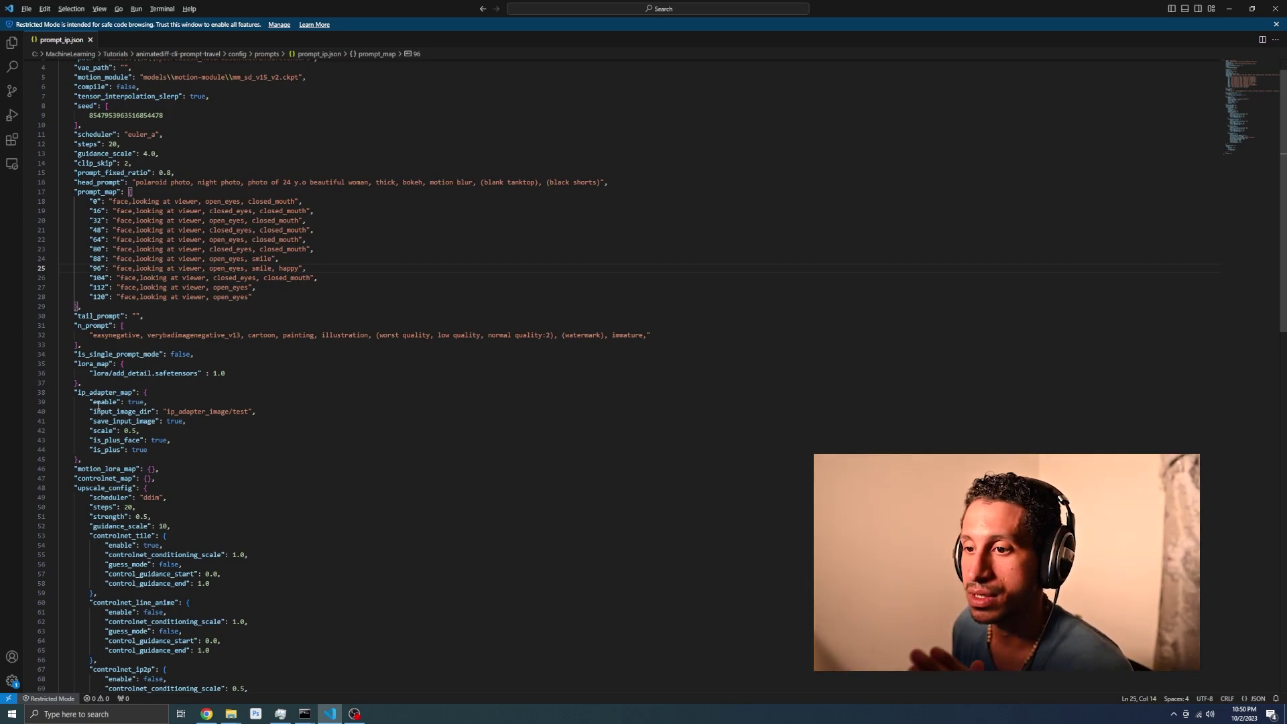
- Highlight the ip_adapter_map block and save_input_image, then return to the running generation
drag(74, 393, 118, 457)
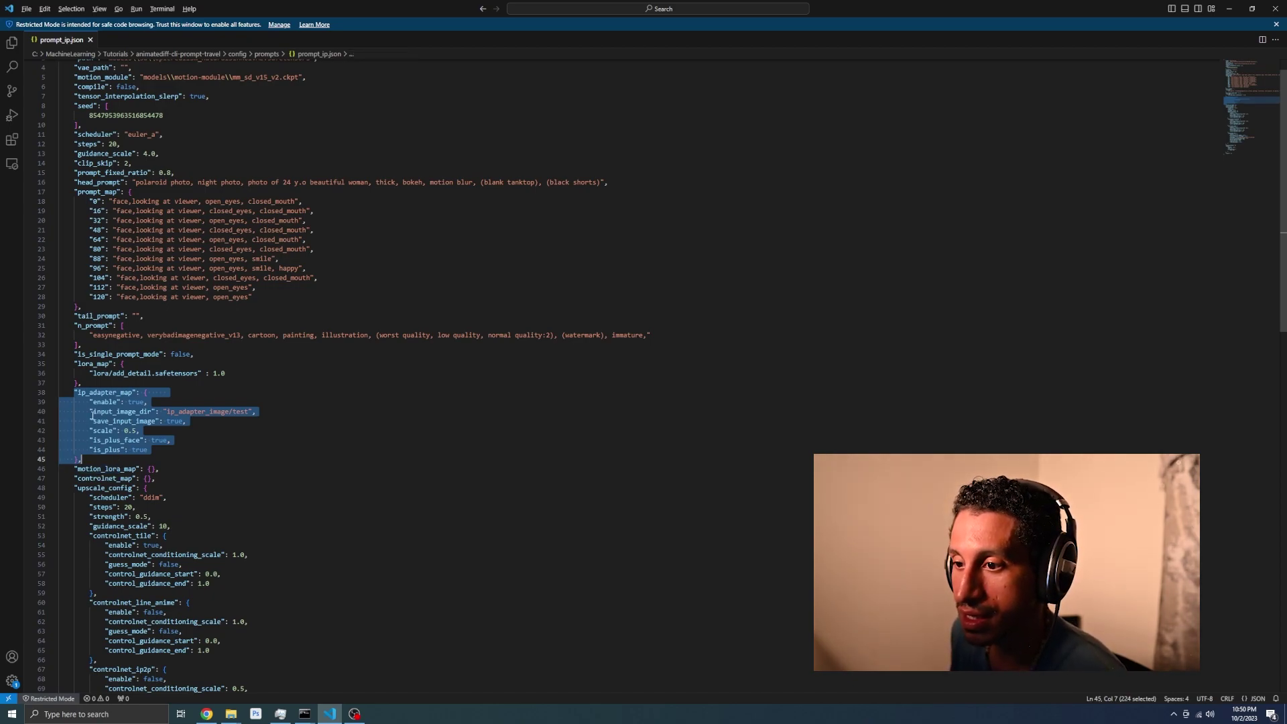
drag(59, 421, 89, 421)
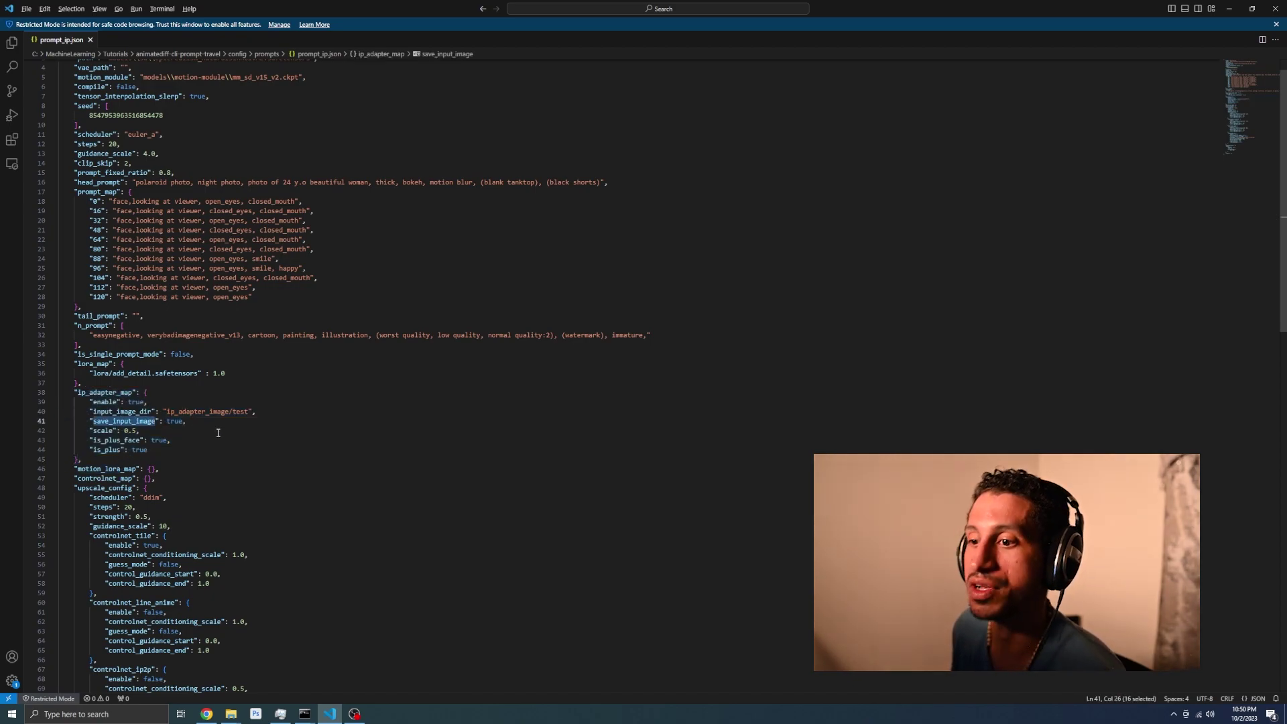
key(alt+Tab)
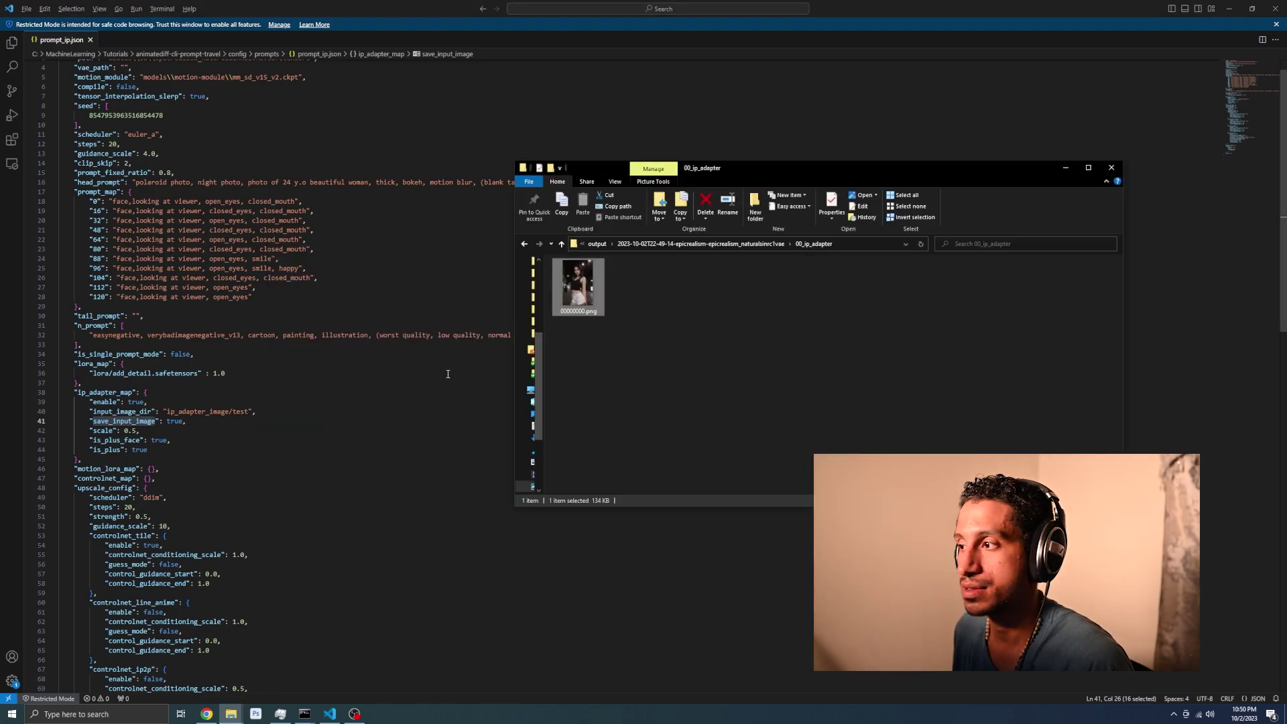
key(alt+Left)
key(alt+Tab)
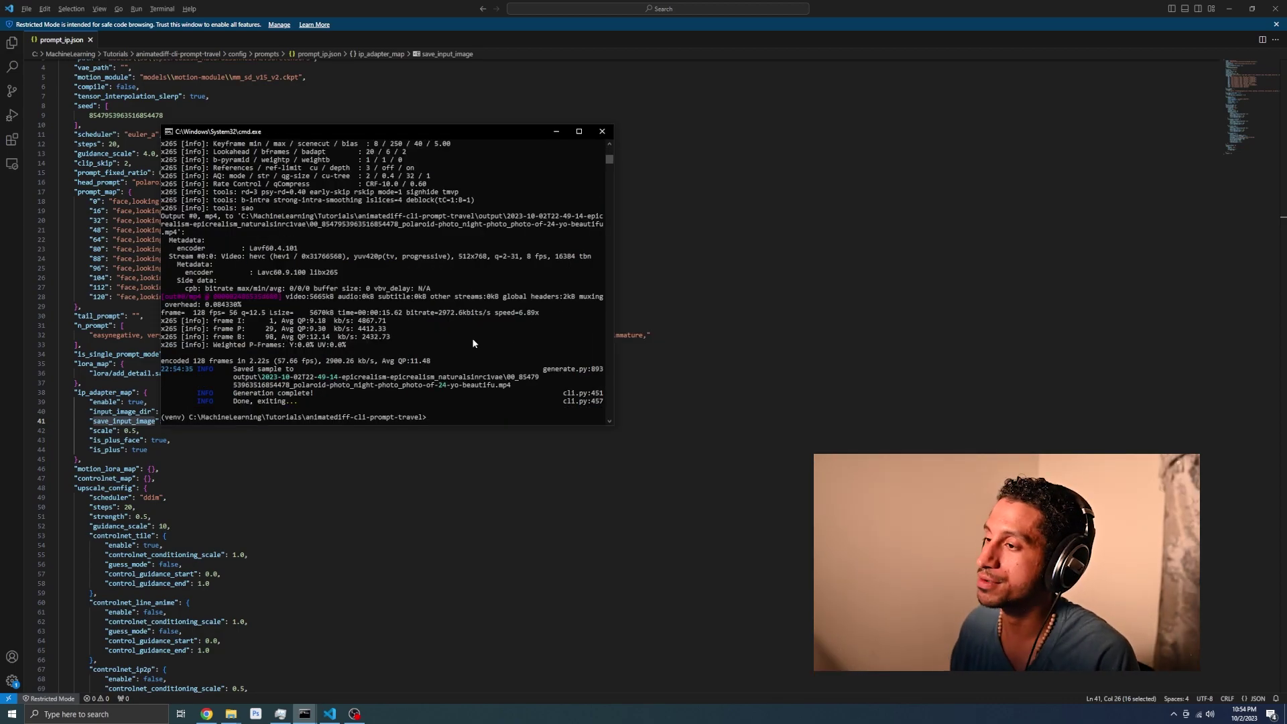
- Play the generated MP4 from the run's output folder and center the Media Player window
key(alt+Tab)
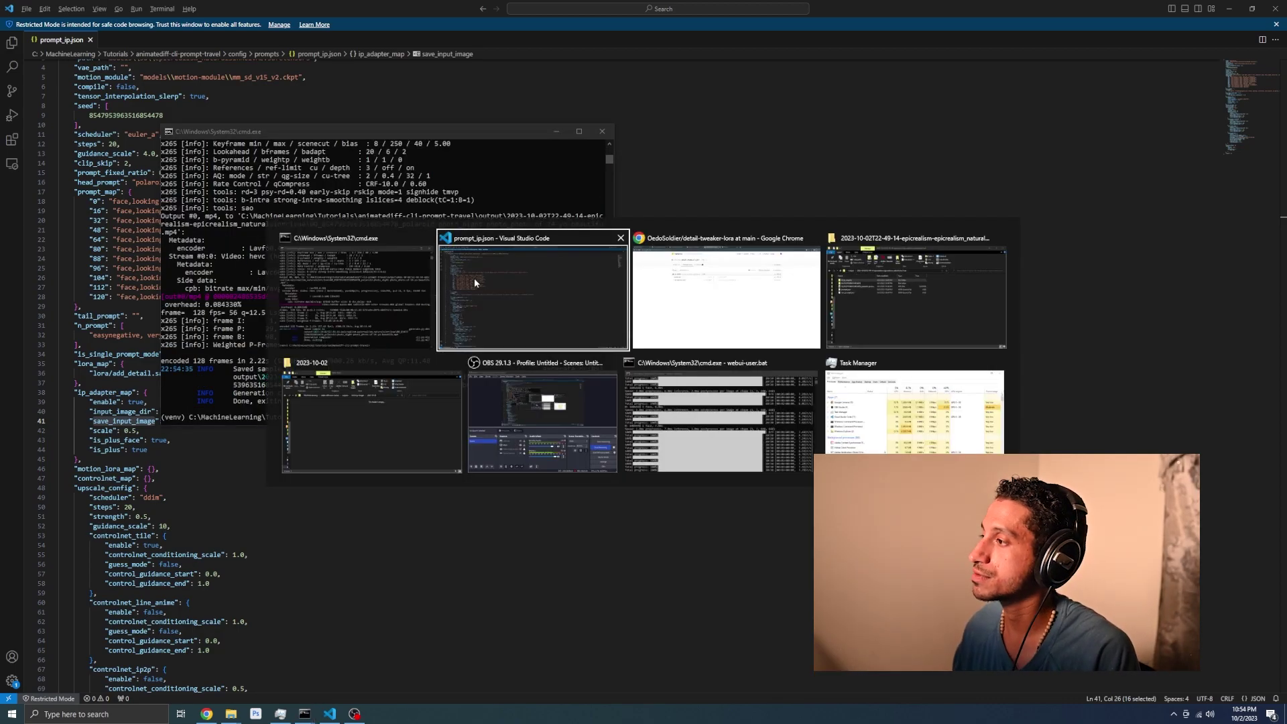
click(864, 302)
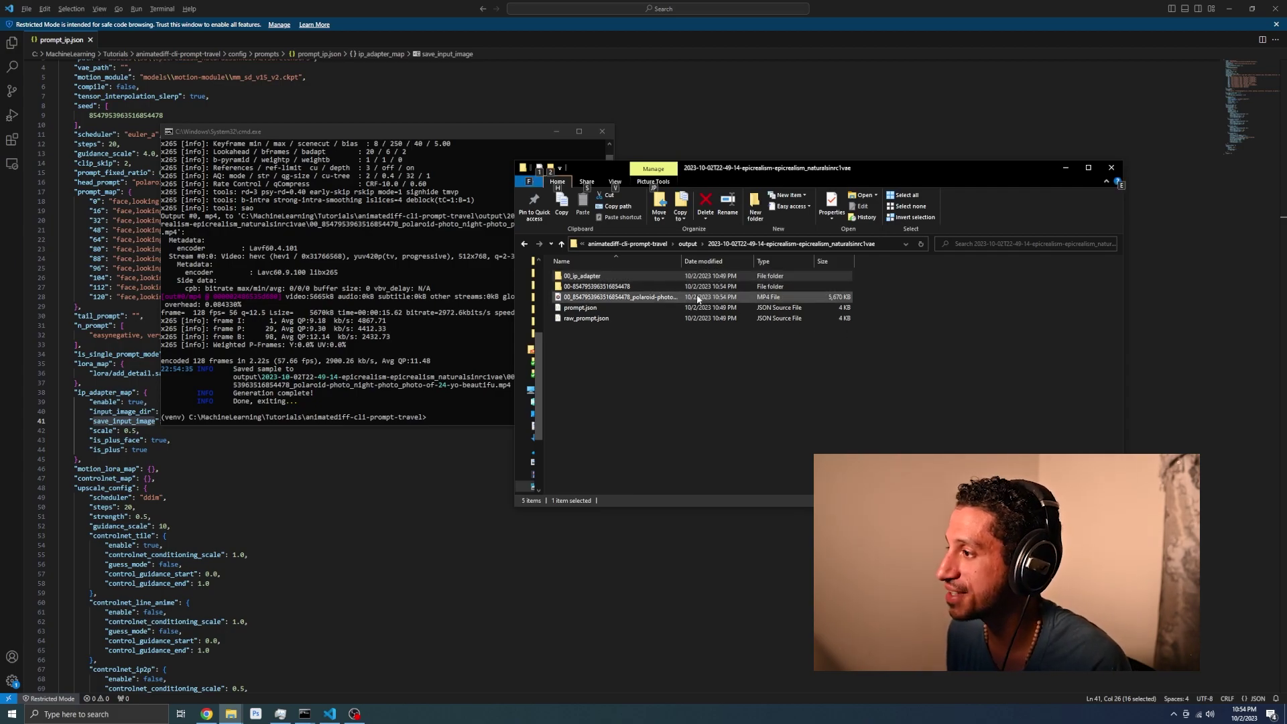
double_click(628, 298)
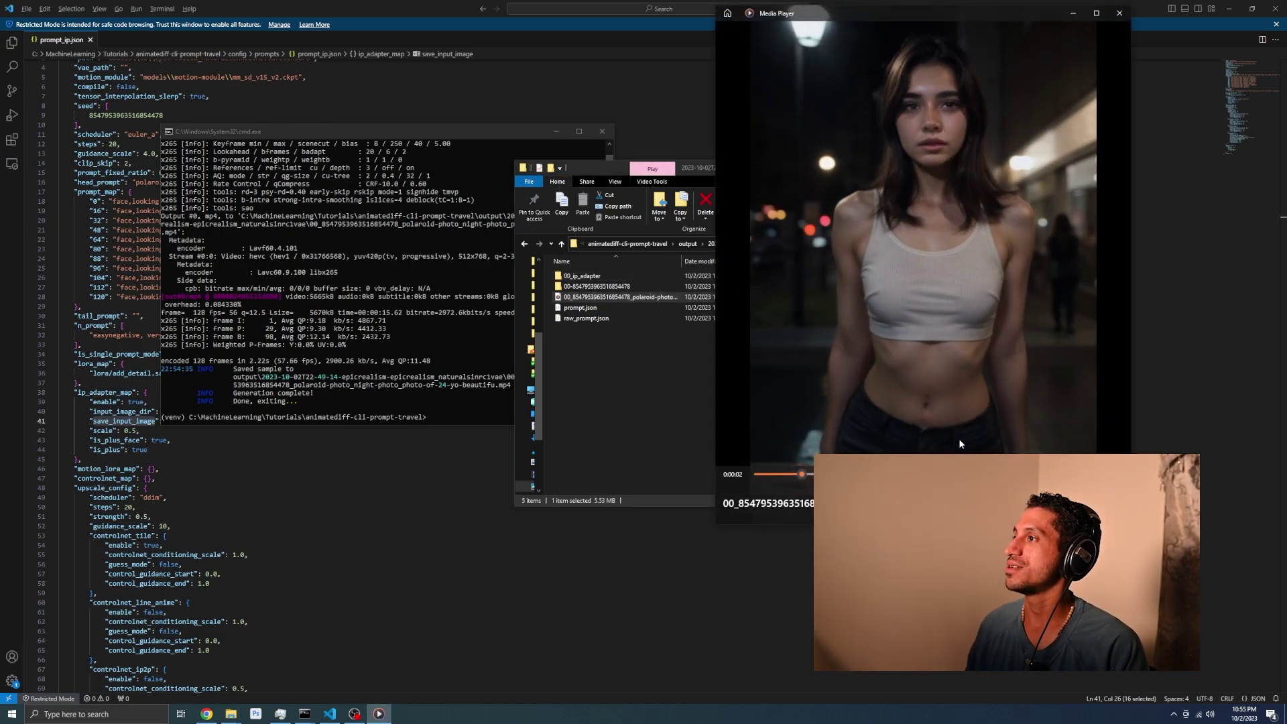
drag(933, 10, 713, 90)
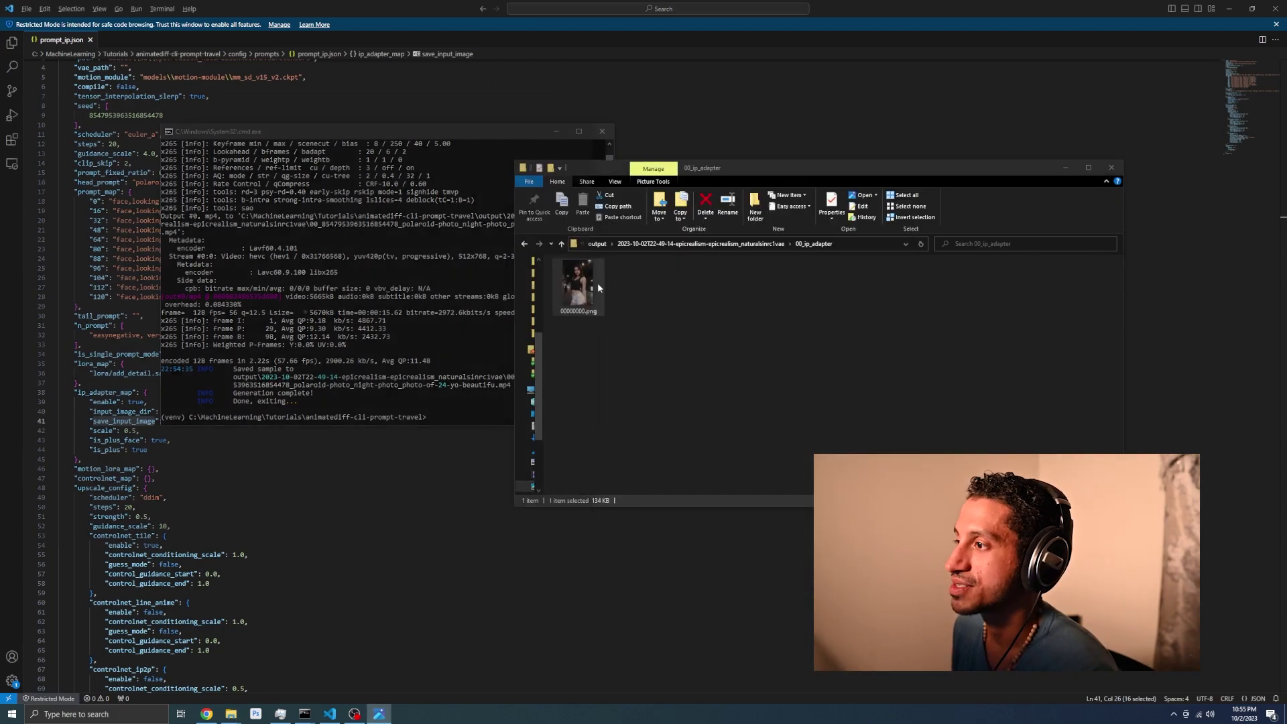
- Open 00000000.png in Photos and replay the MP4 beside it for comparison
double_click(584, 275)
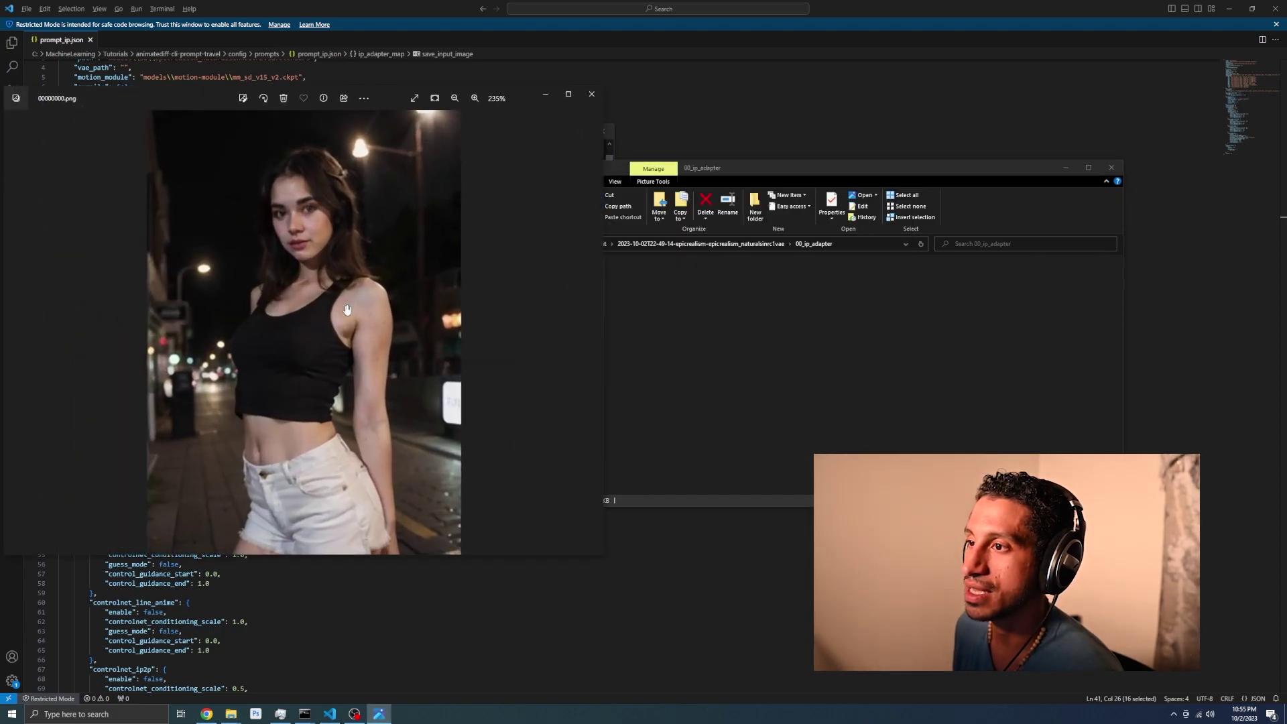
scroll(347, 310, down, 1)
click(700, 243)
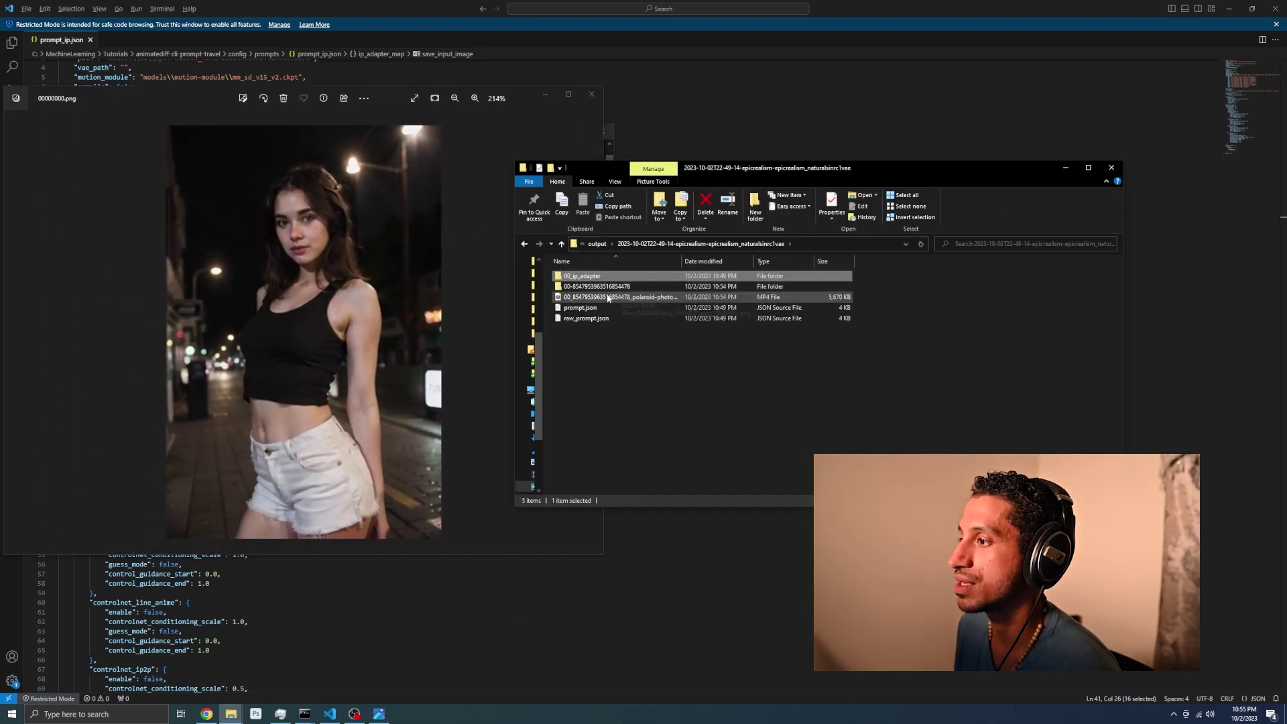
double_click(607, 297)
drag(697, 98, 754, 79)
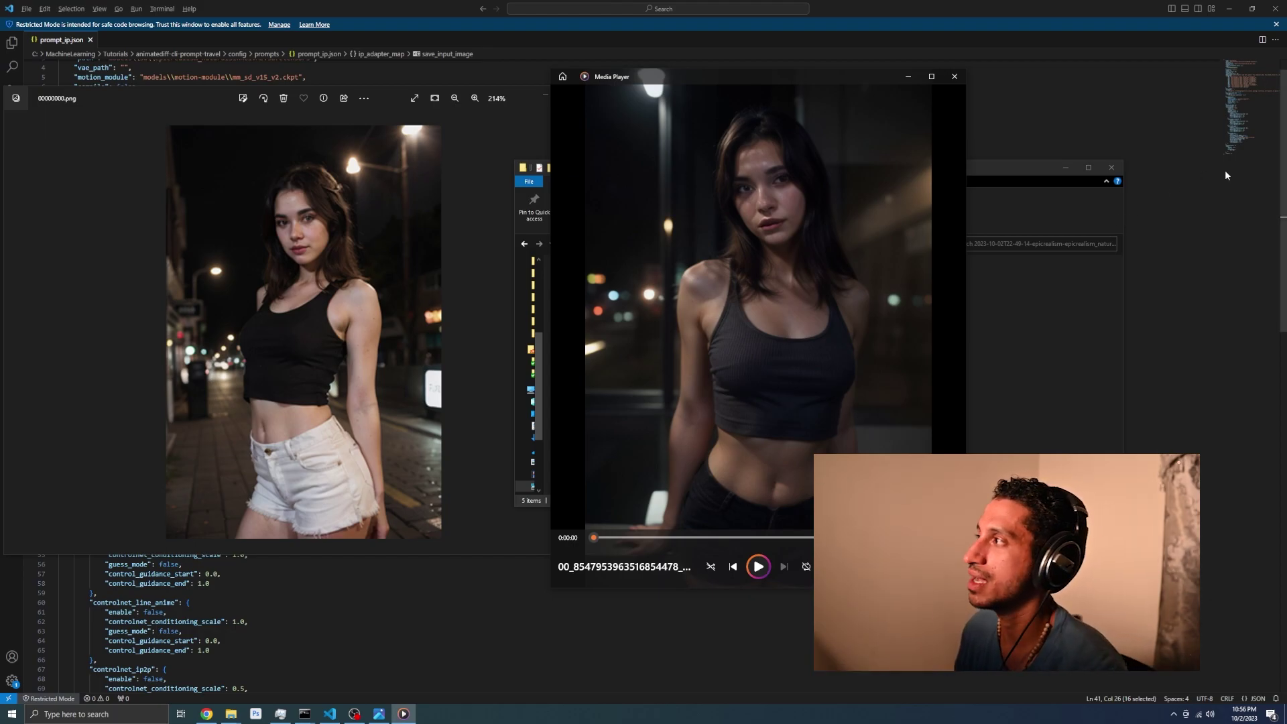
- Scroll to the top of prompt_ip.json, then switch to the X tab in Chrome
click(1068, 75)
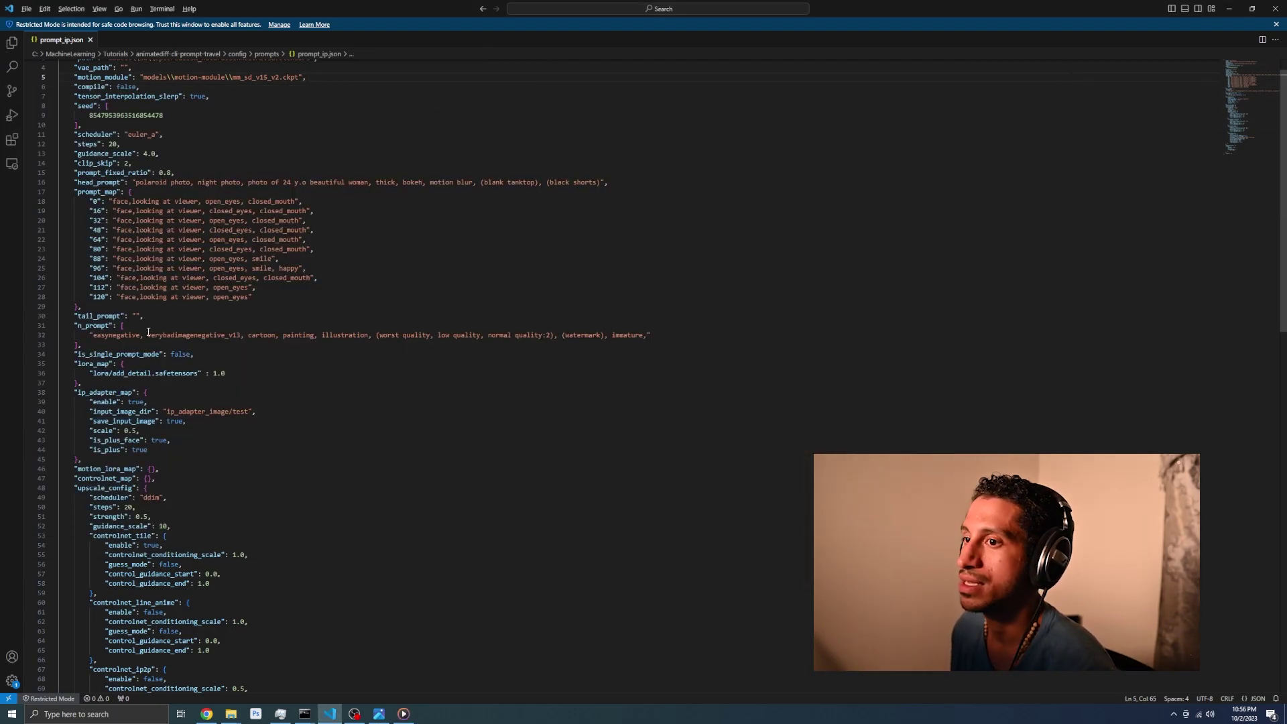
scroll(148, 332, up, 1)
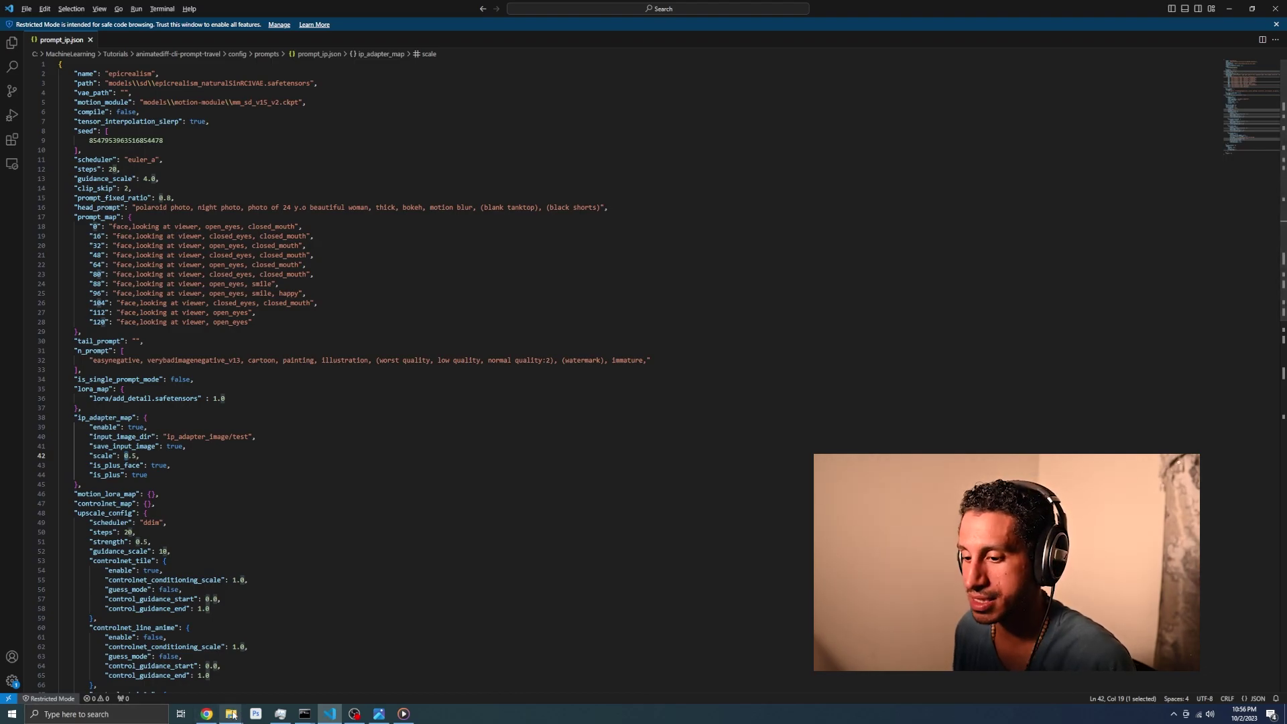
click(206, 714)
click(333, 9)
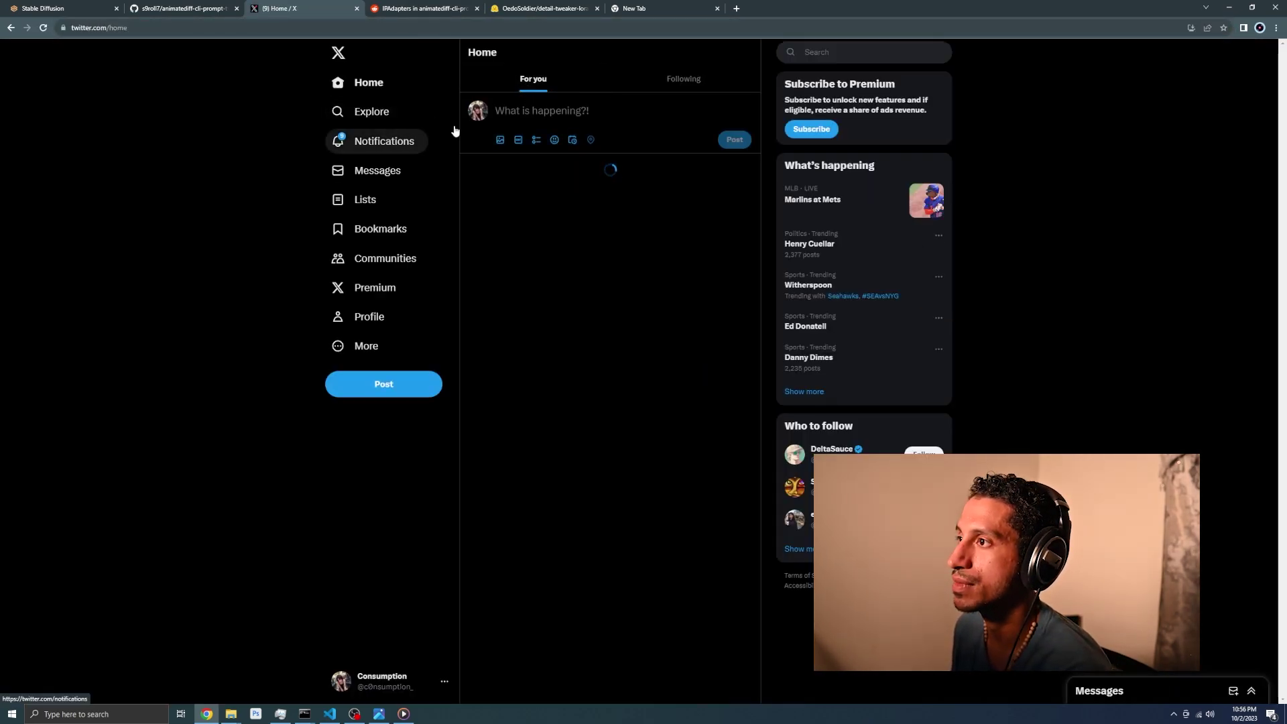
- Watch the profile's IPAdapter scale-comparison video full screen, then return to prompt_ip.json
click(477, 123)
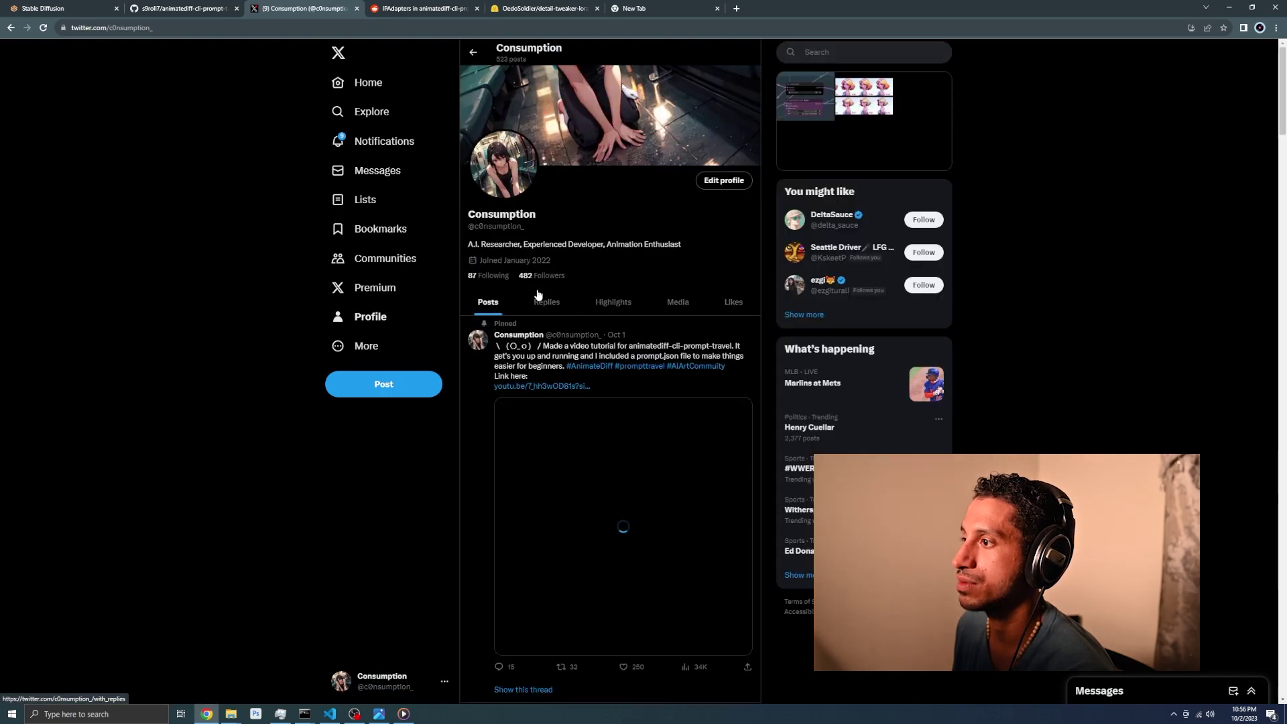
scroll(542, 348, down, 2)
scroll(550, 325, down, 8)
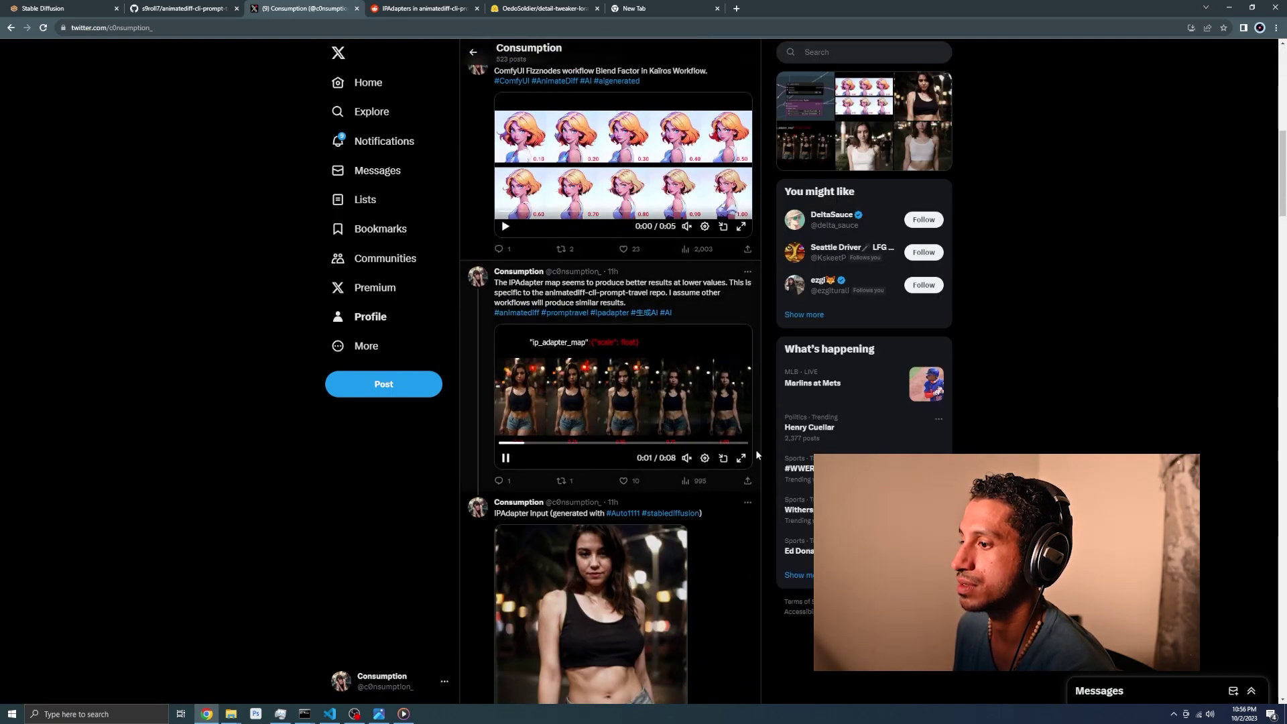
click(741, 460)
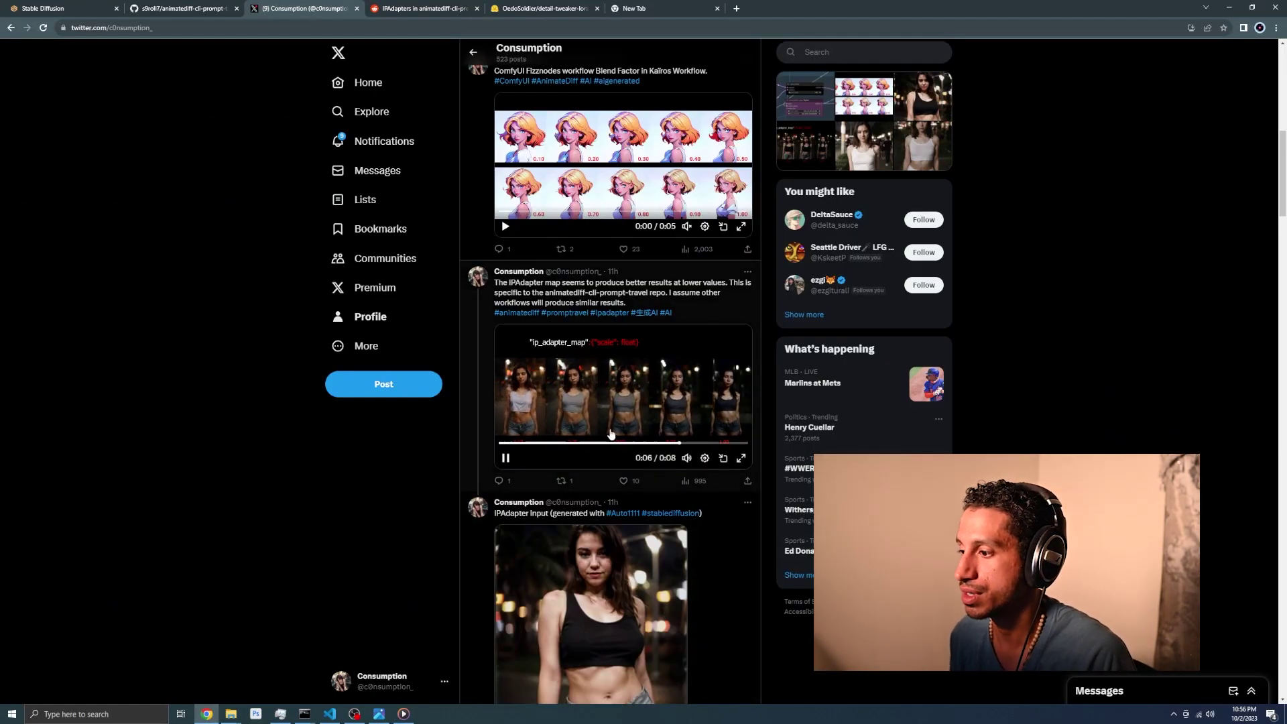
key(alt+Tab)
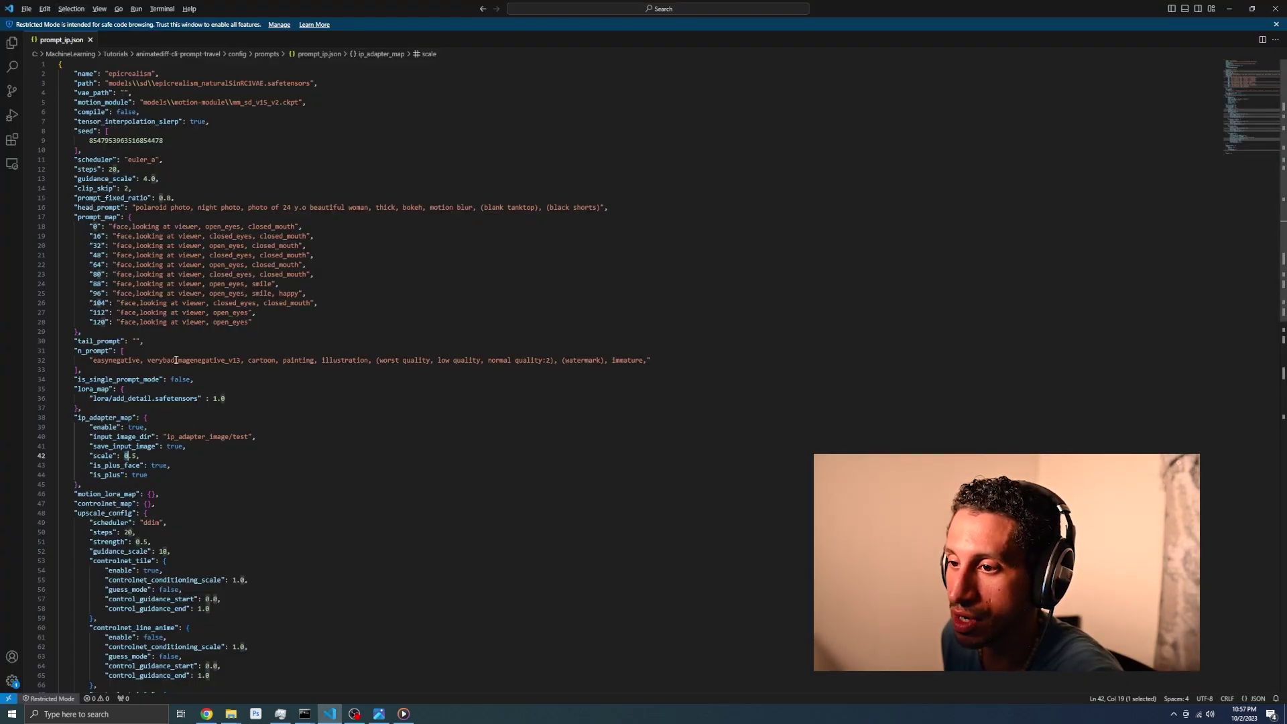
click(176, 360)
drag(106, 481, 58, 418)
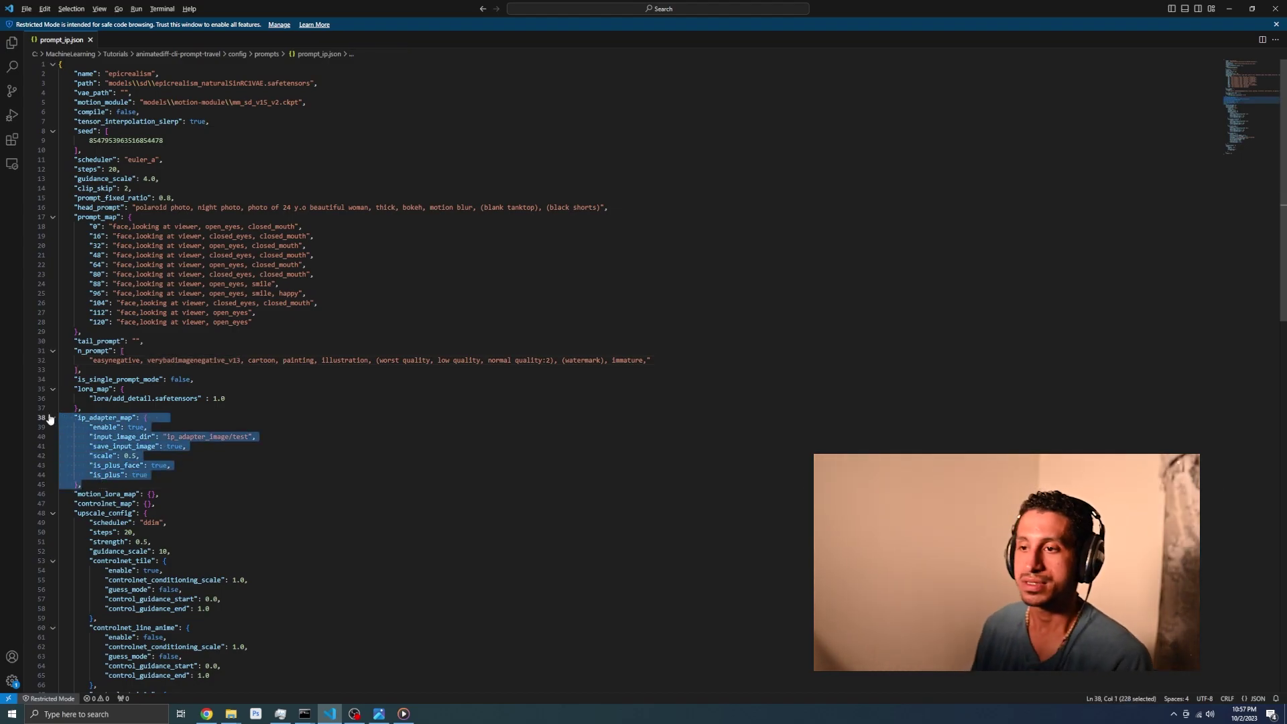
click(176, 446)
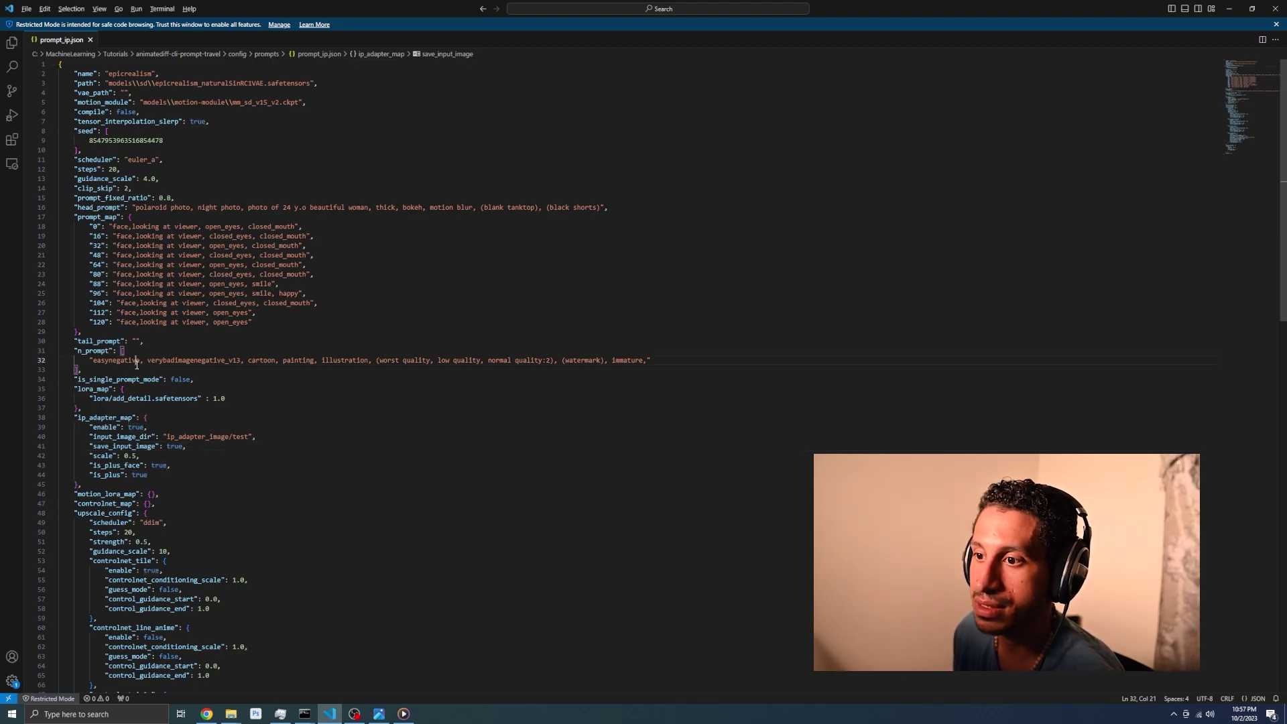
double_click(127, 360)
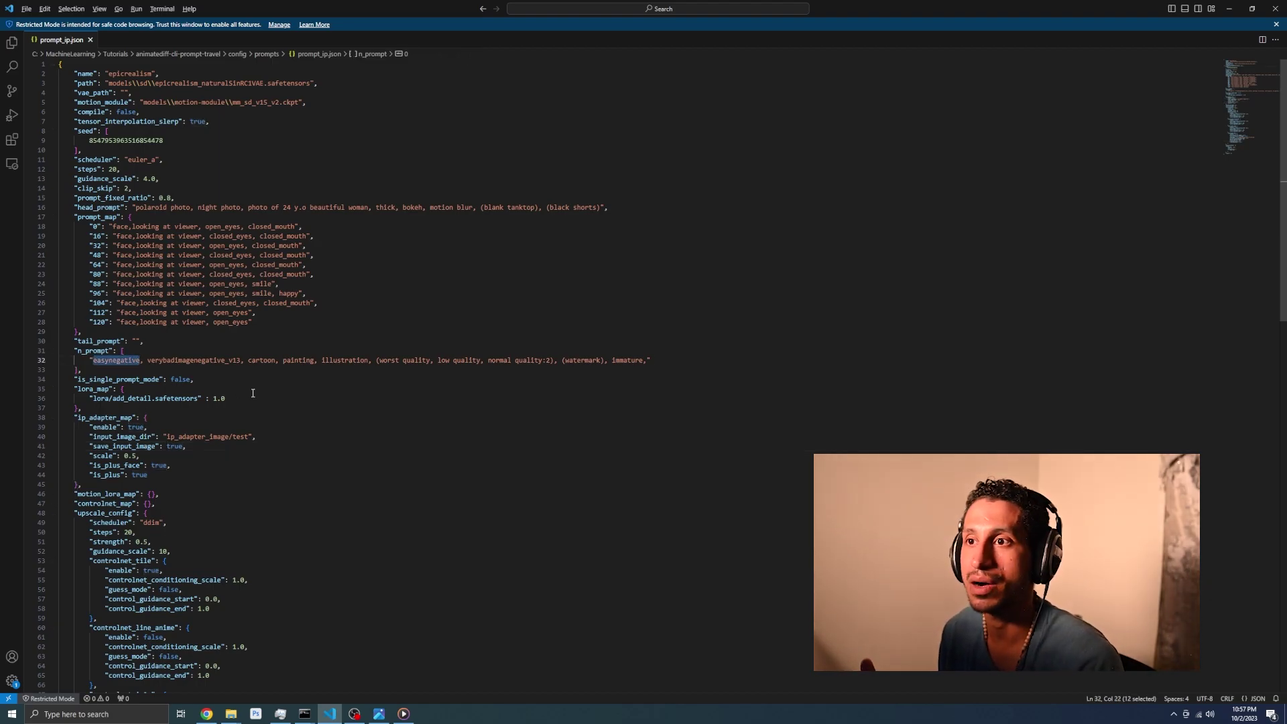